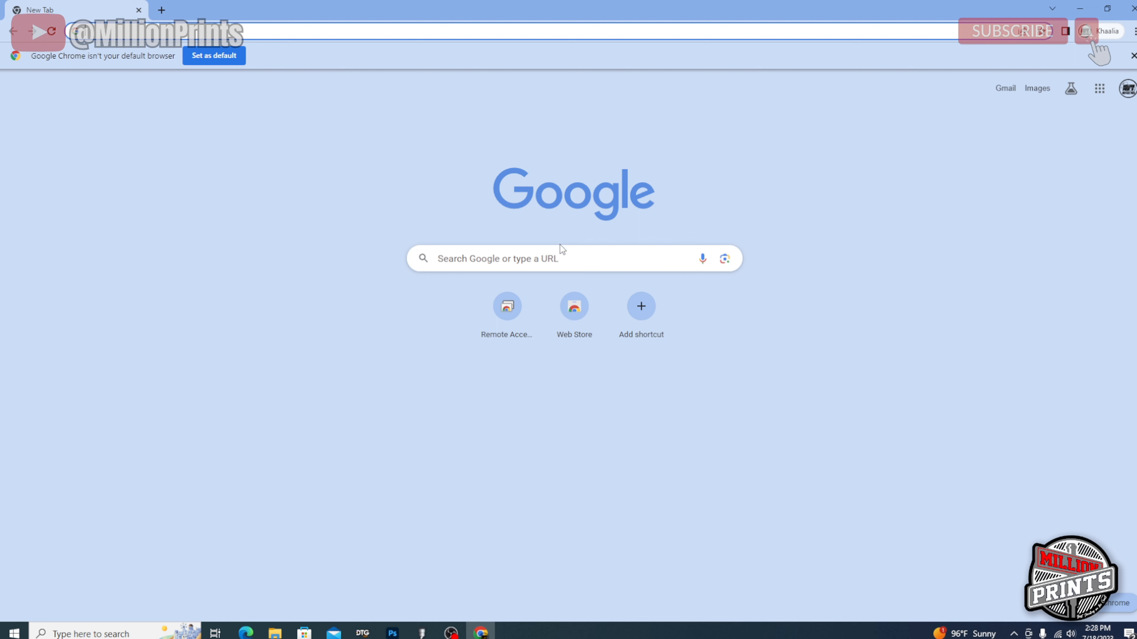
Search Google for "food stamp" and show the image results.
click(561, 255)
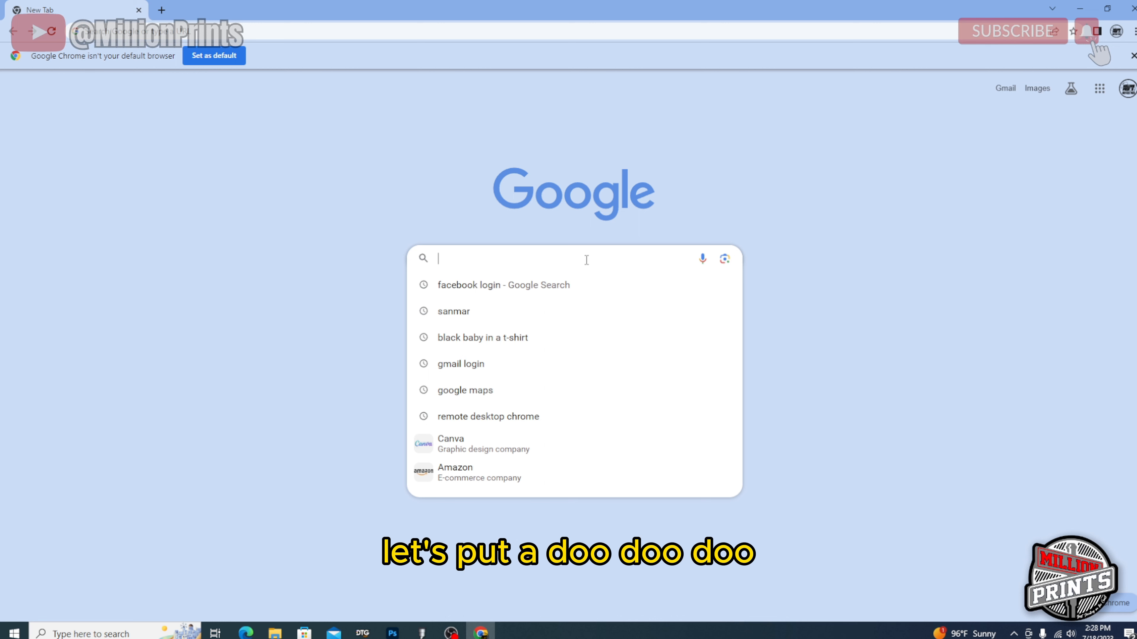
text(fo)
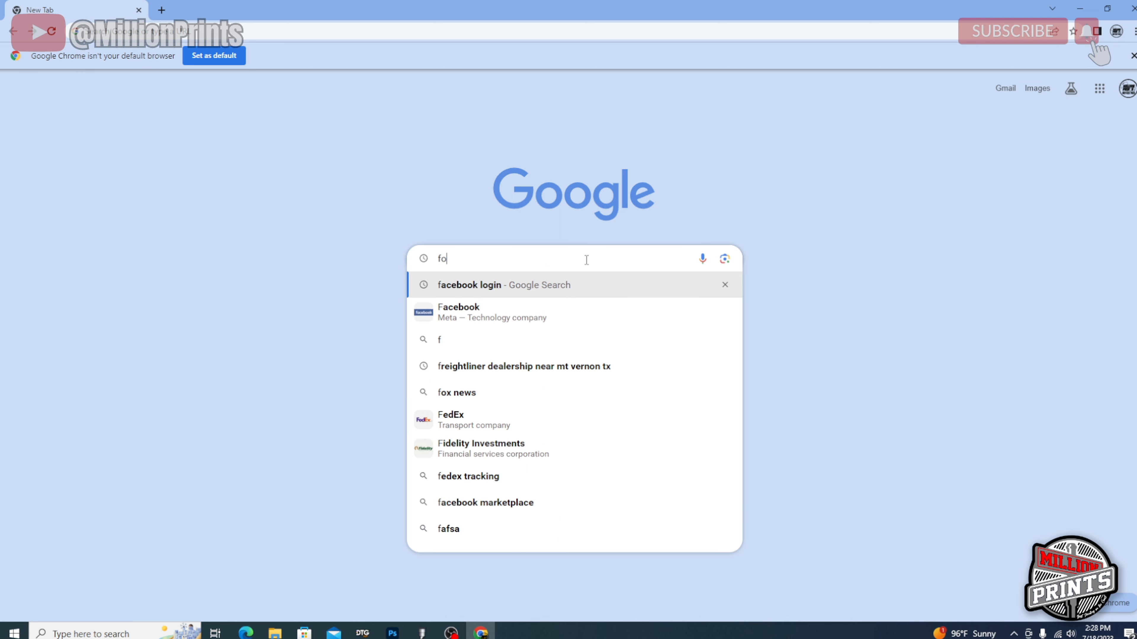
text(od )
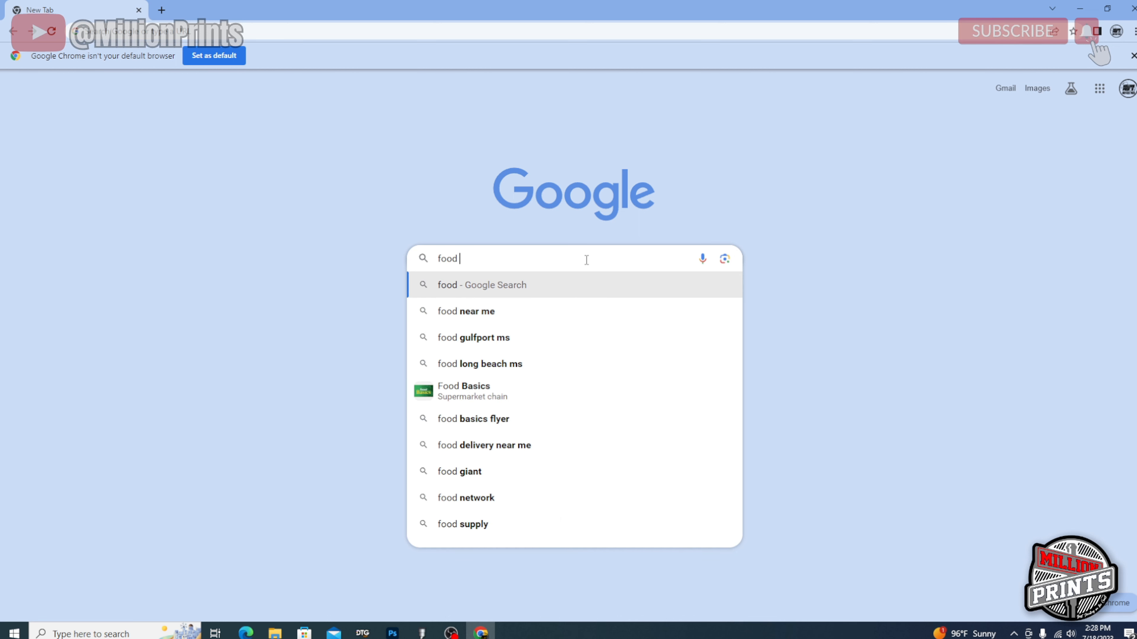
text(stamp)
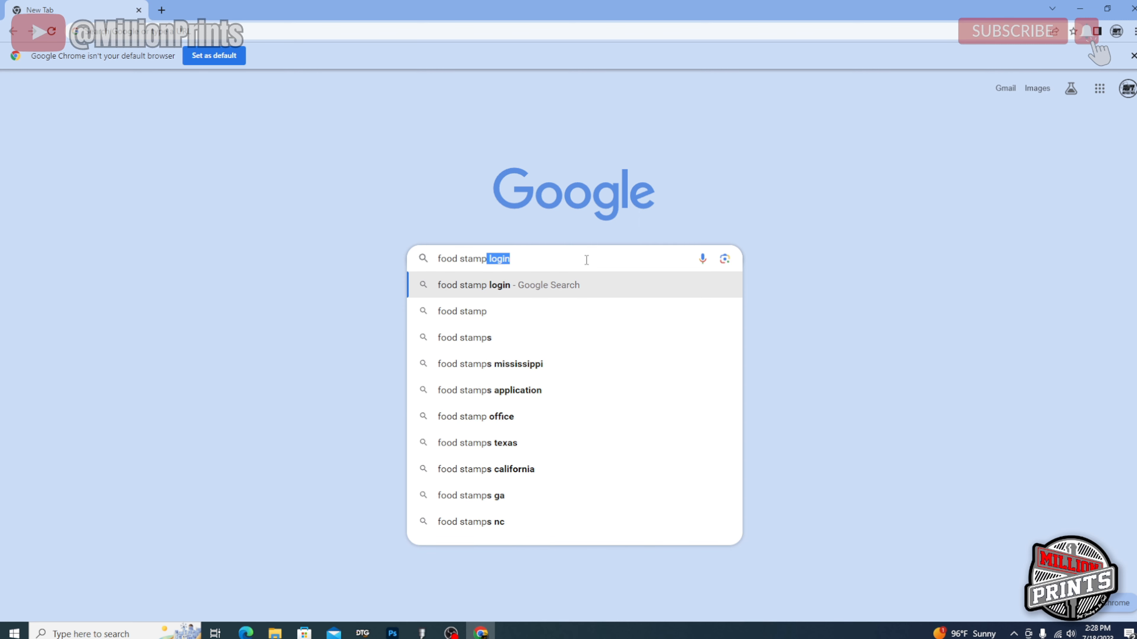
key(Return)
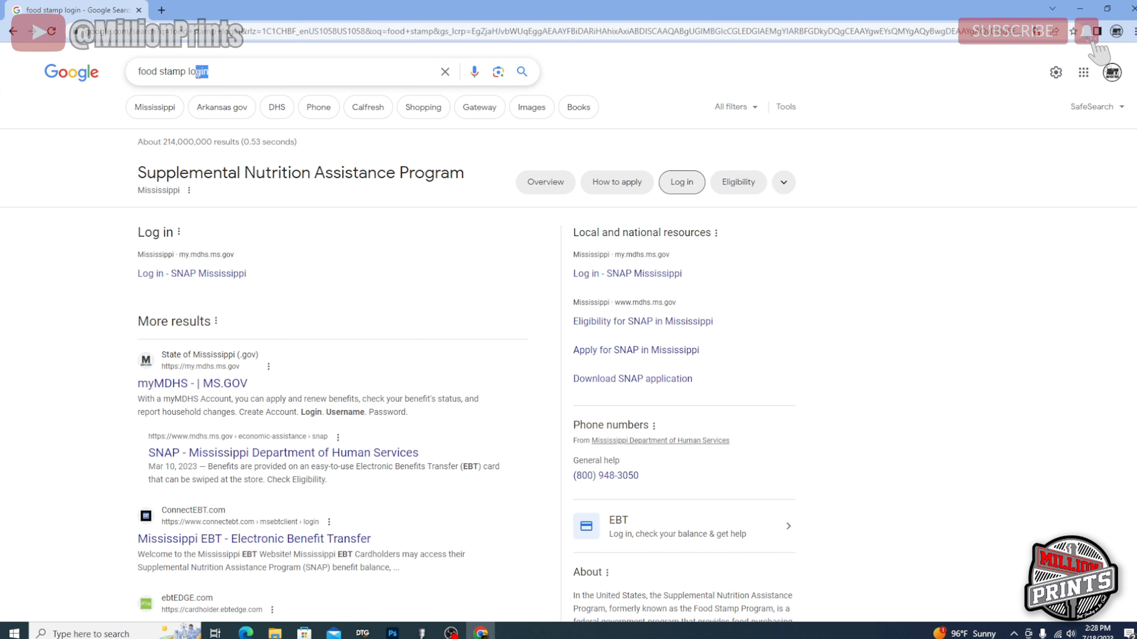
key(BackSpace)
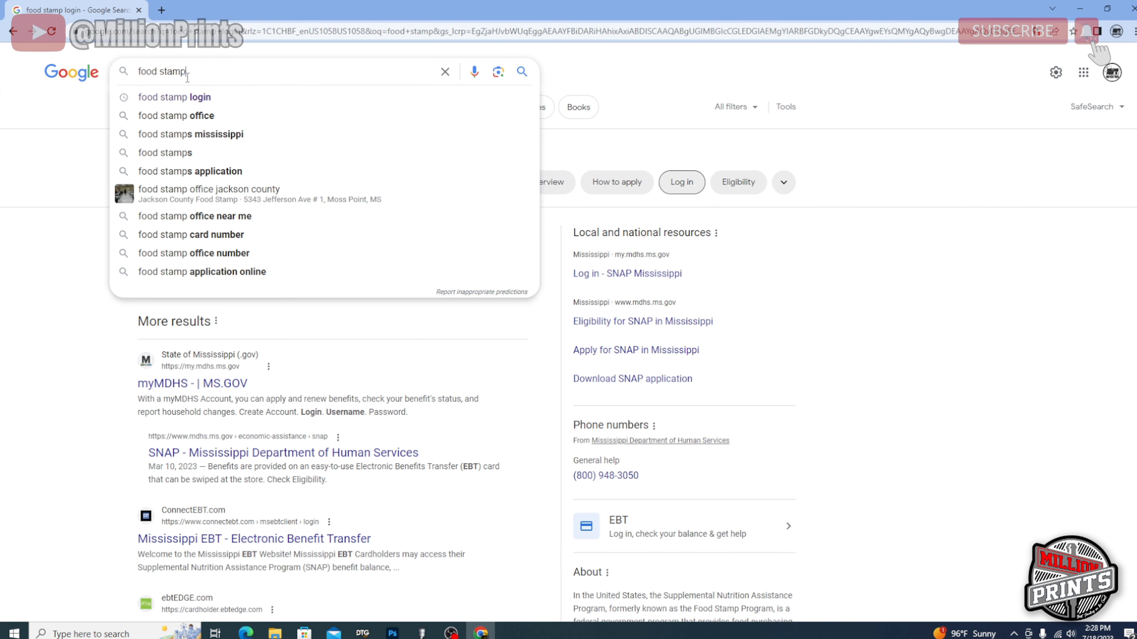
key(Return)
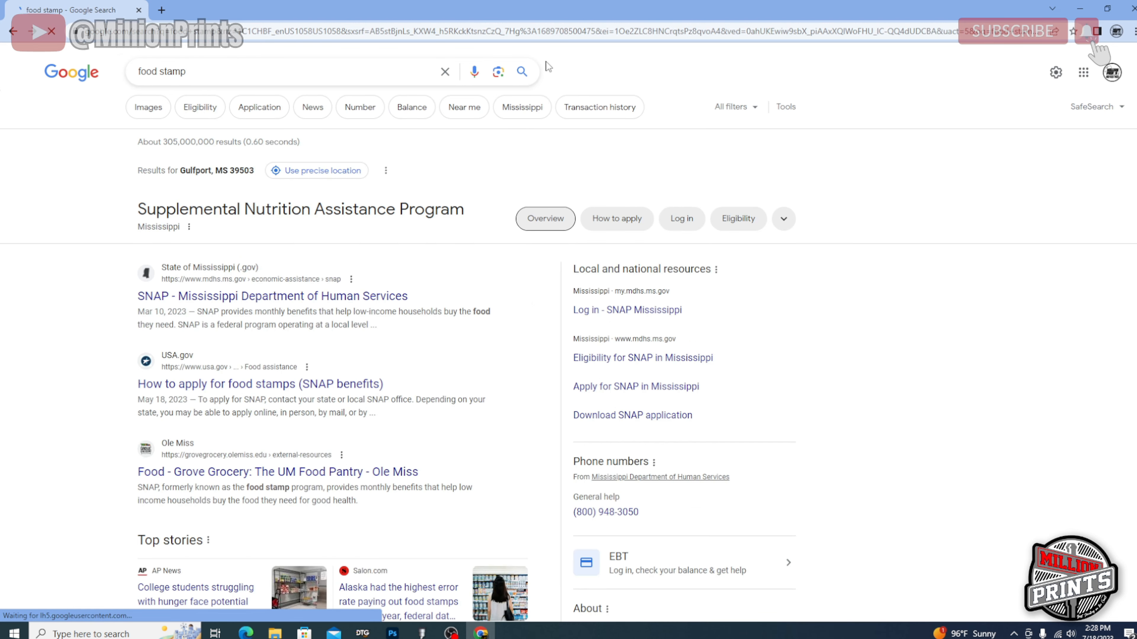
click(148, 108)
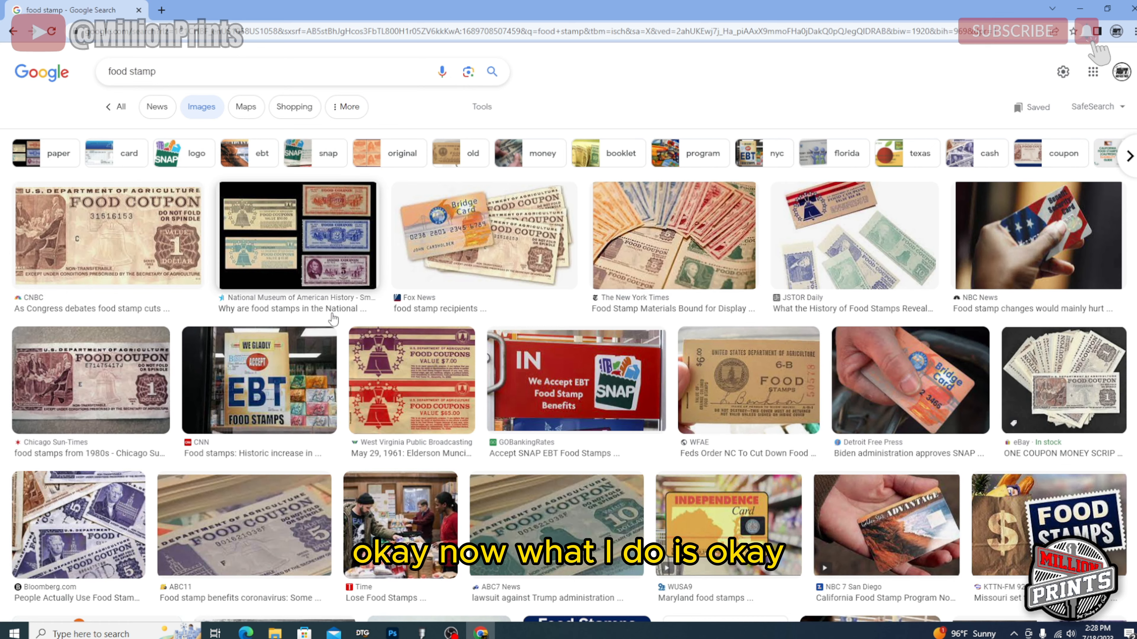
Look through the food stamp image results for a good-quality picture of a food coupon.
scroll(756, 320, down, 5)
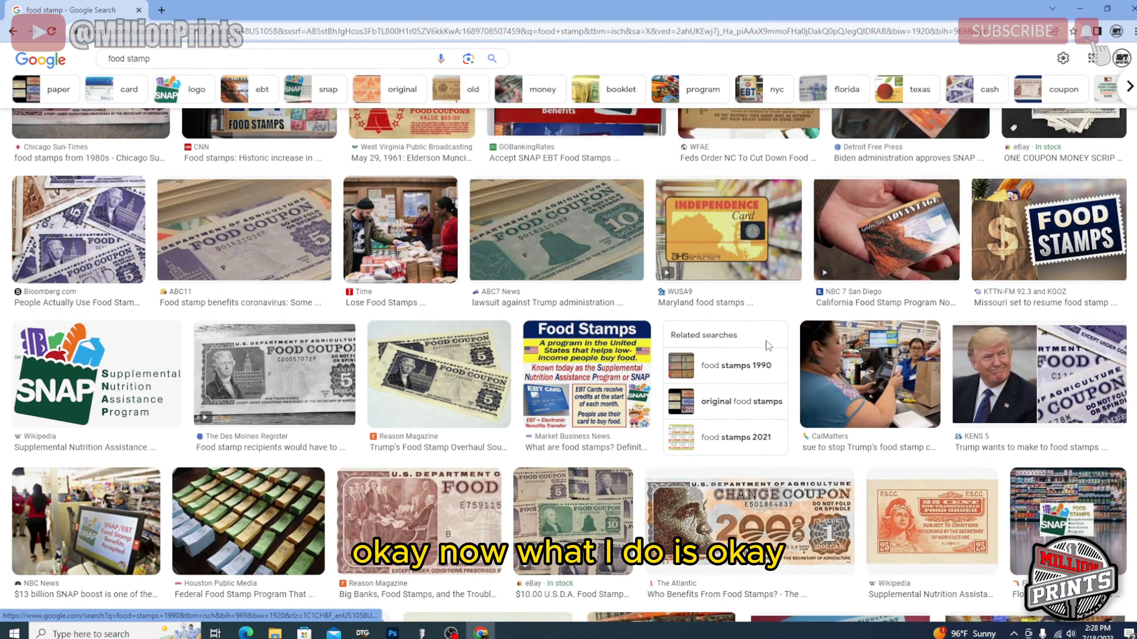
scroll(769, 345, down, 8)
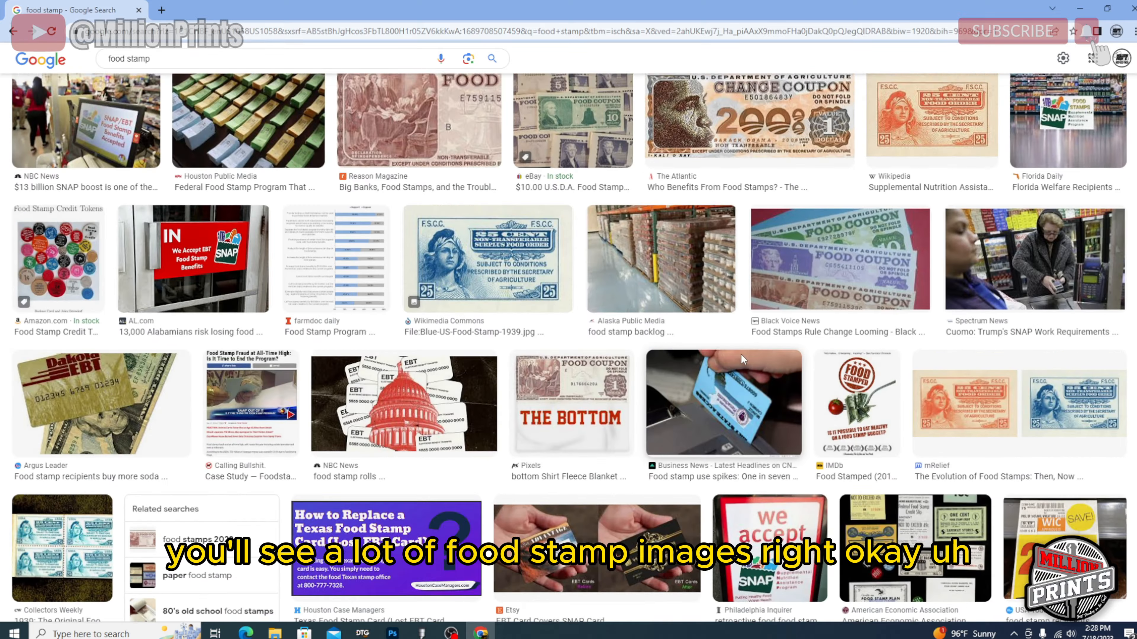
scroll(741, 360, up, 10)
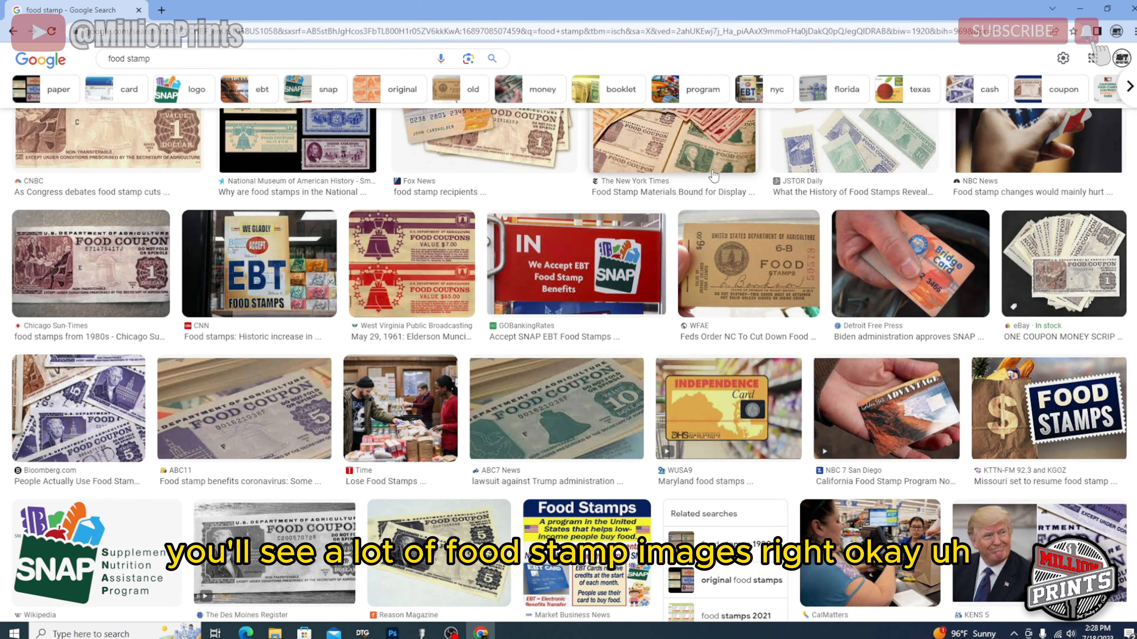
scroll(713, 176, up, 3)
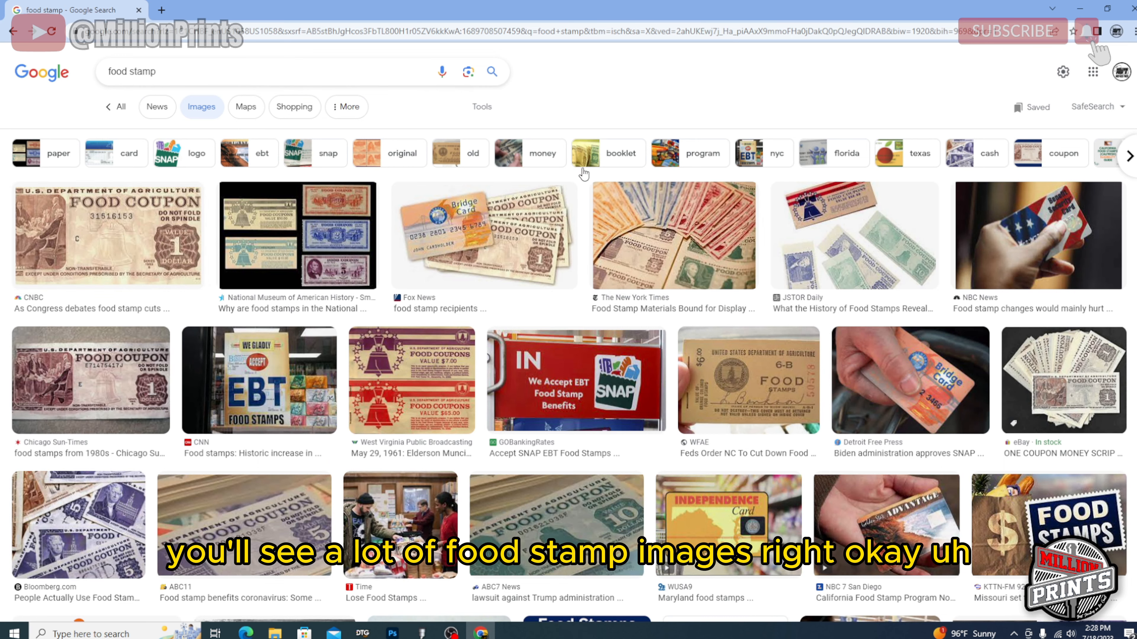
scroll(555, 228, down, 5)
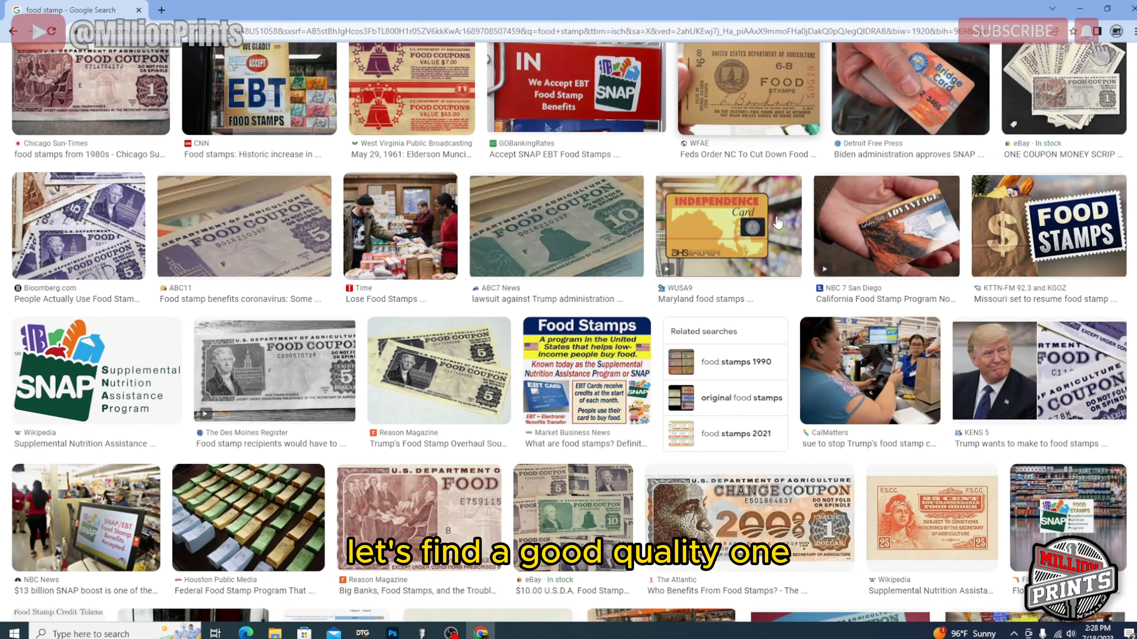
scroll(671, 278, up, 2)
scroll(791, 334, down, 8)
scroll(792, 334, up, 6)
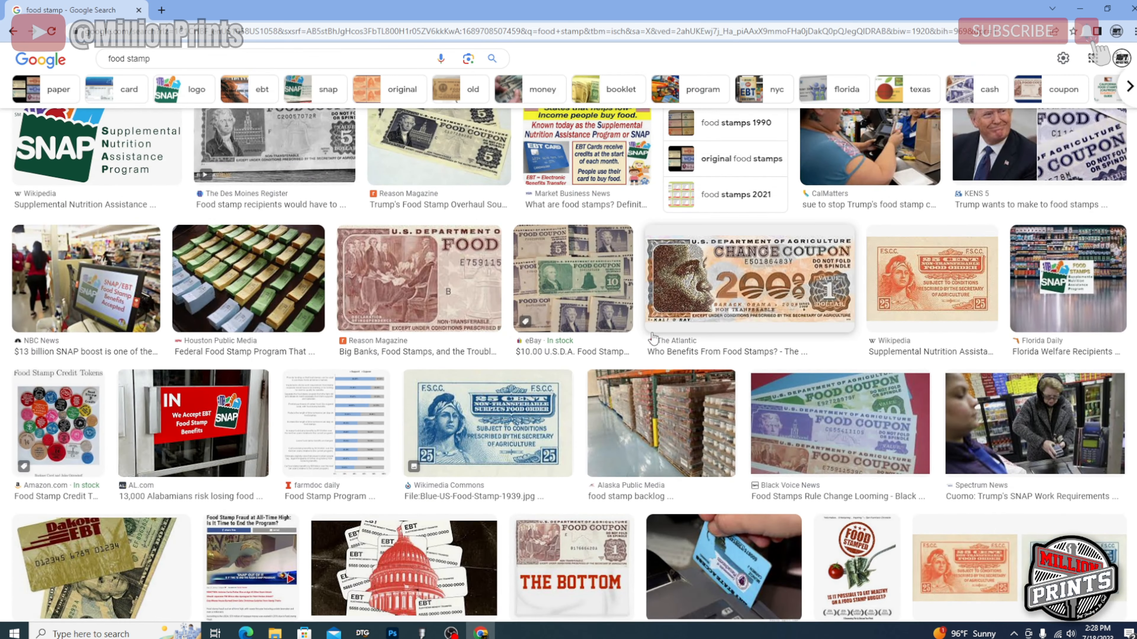
scroll(611, 278, up, 5)
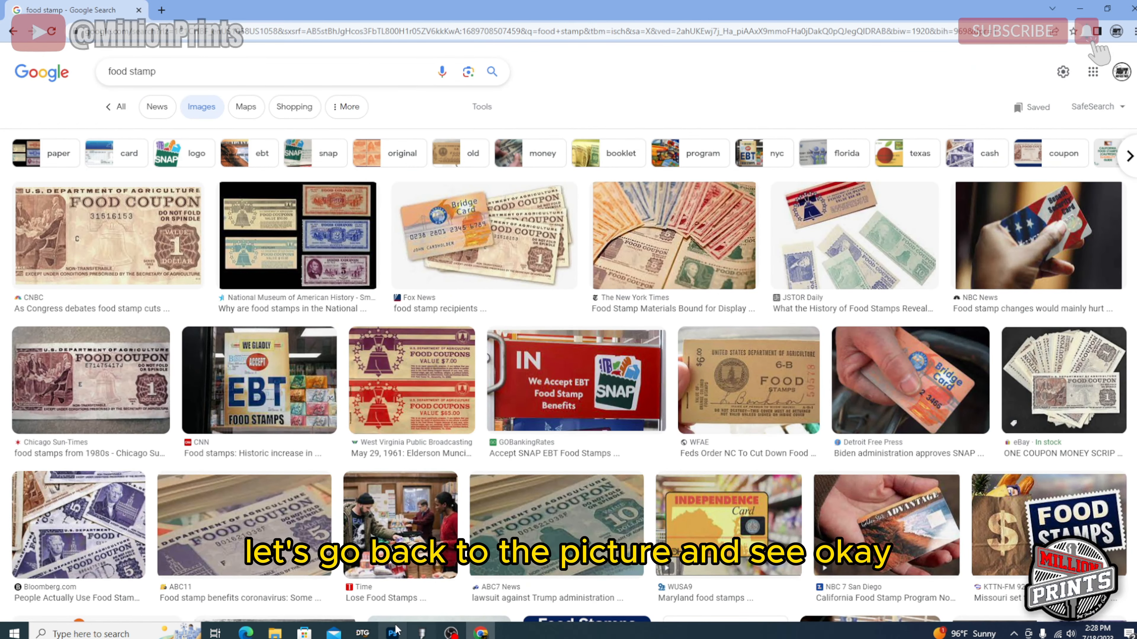
Switch to VinylMaster to check the food coupon in the reference photo, and return to the image results in Chrome.
click(425, 634)
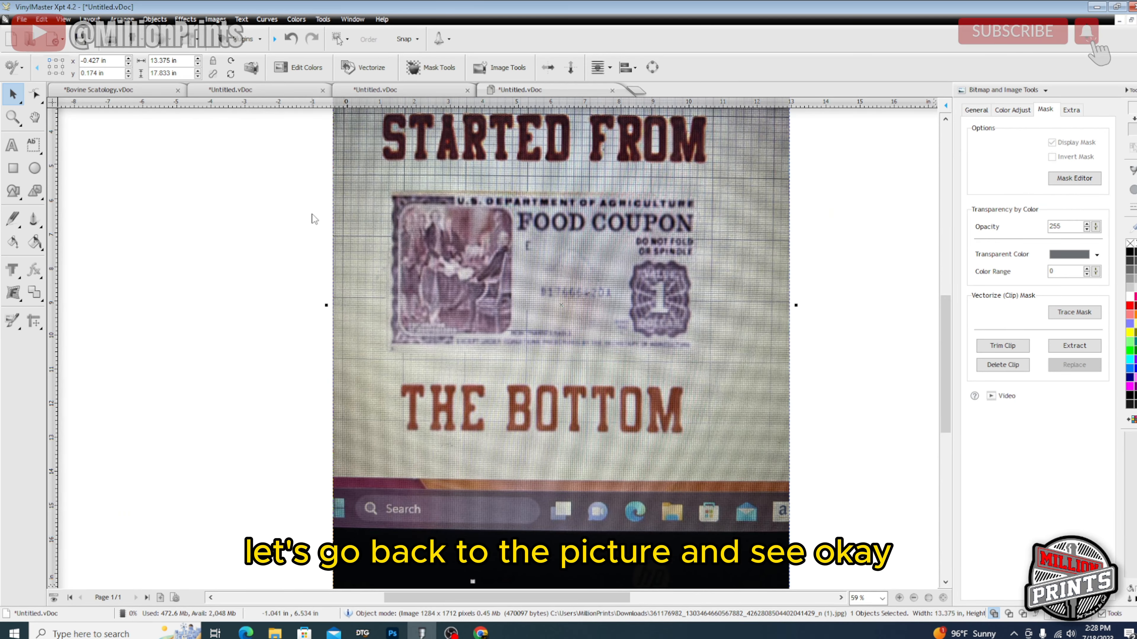
right_click(781, 118)
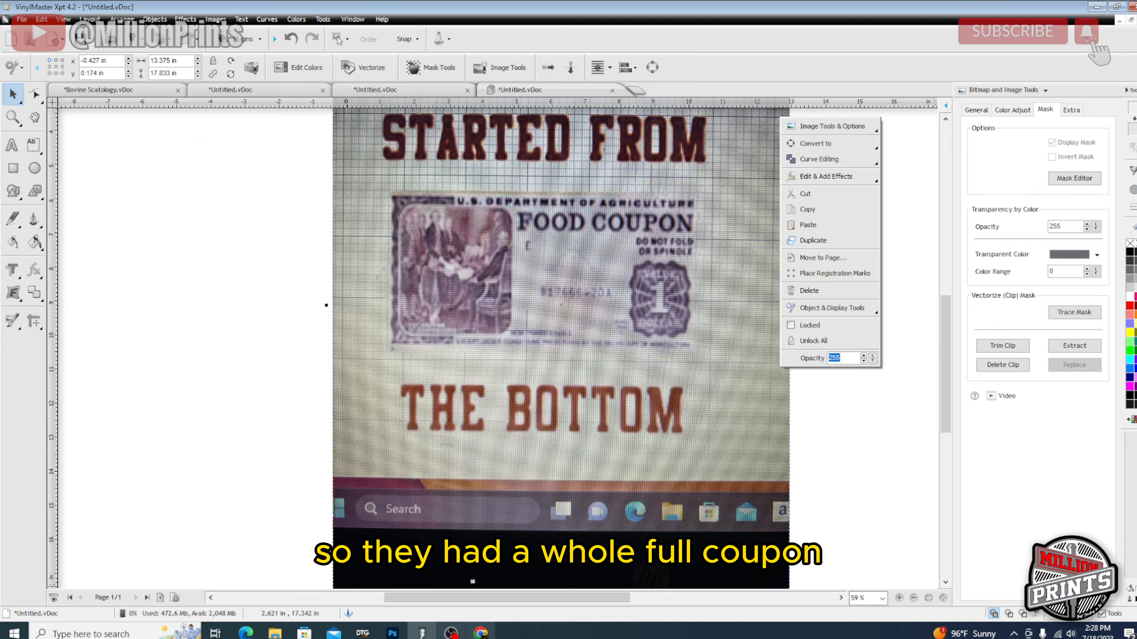
click(480, 633)
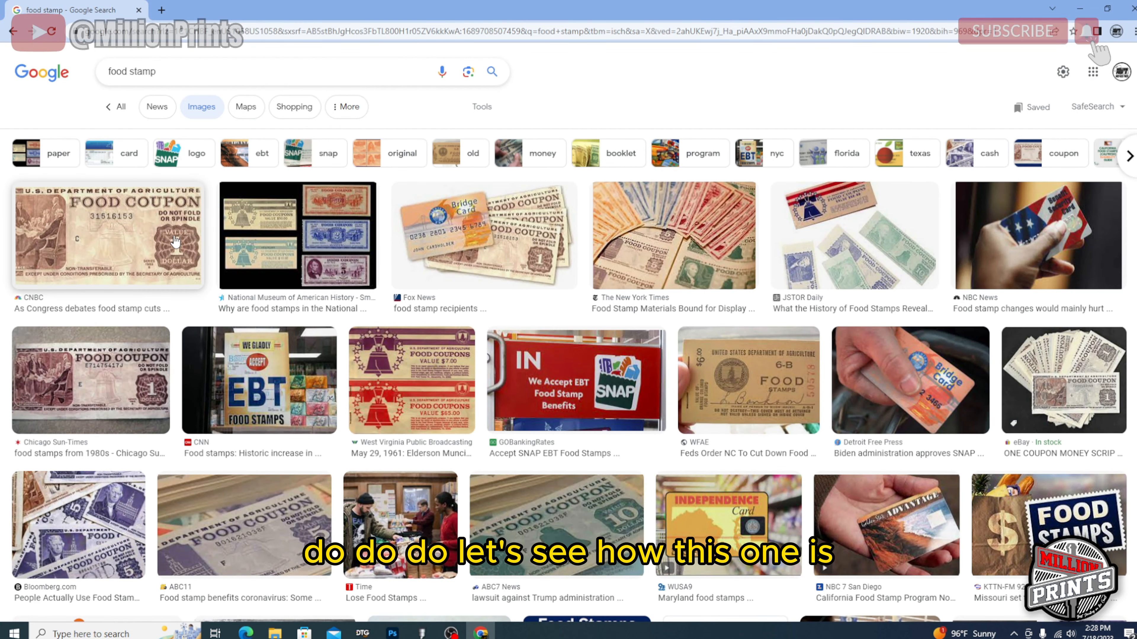
Preview the one-dollar food coupon images from CNBC, Reason Magazine and The US Sun, including their related content.
click(159, 240)
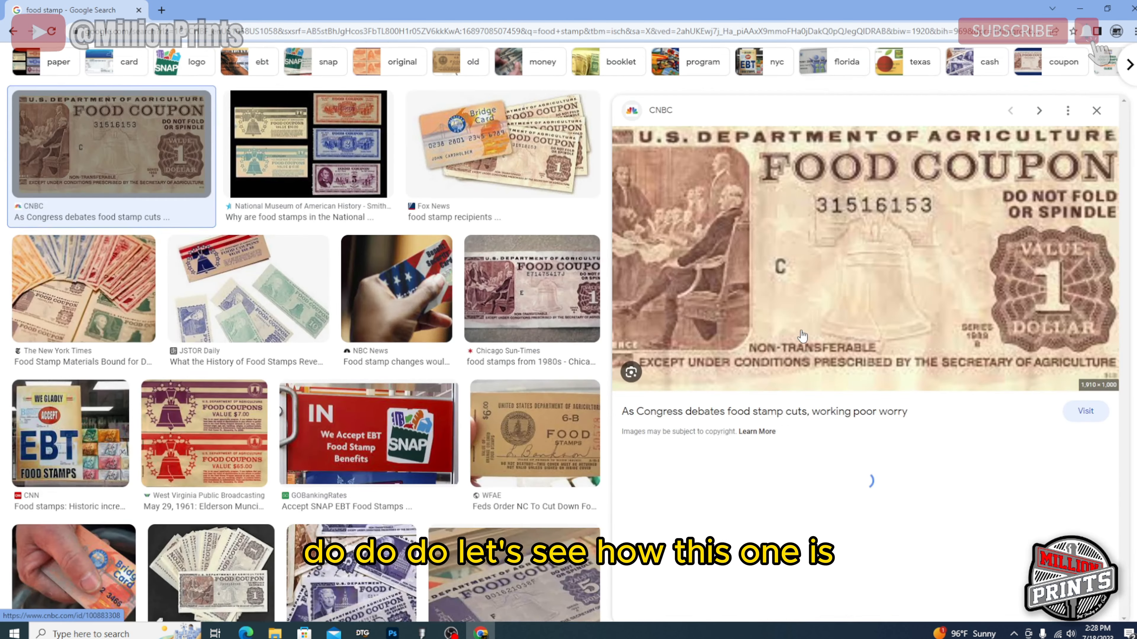
scroll(822, 301, down, 4)
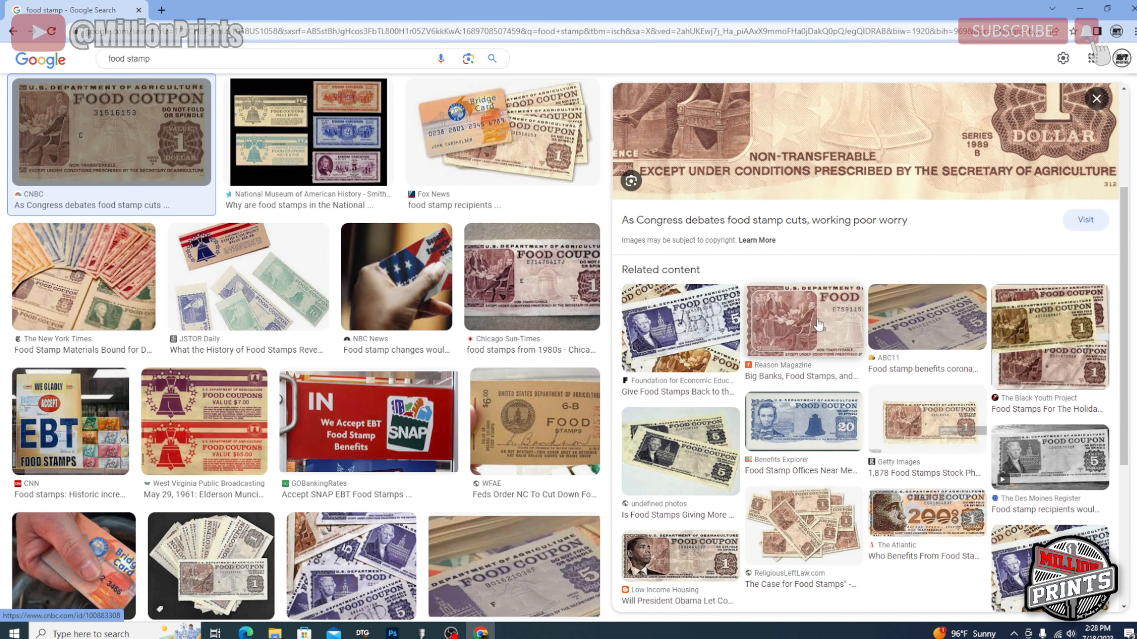
click(817, 334)
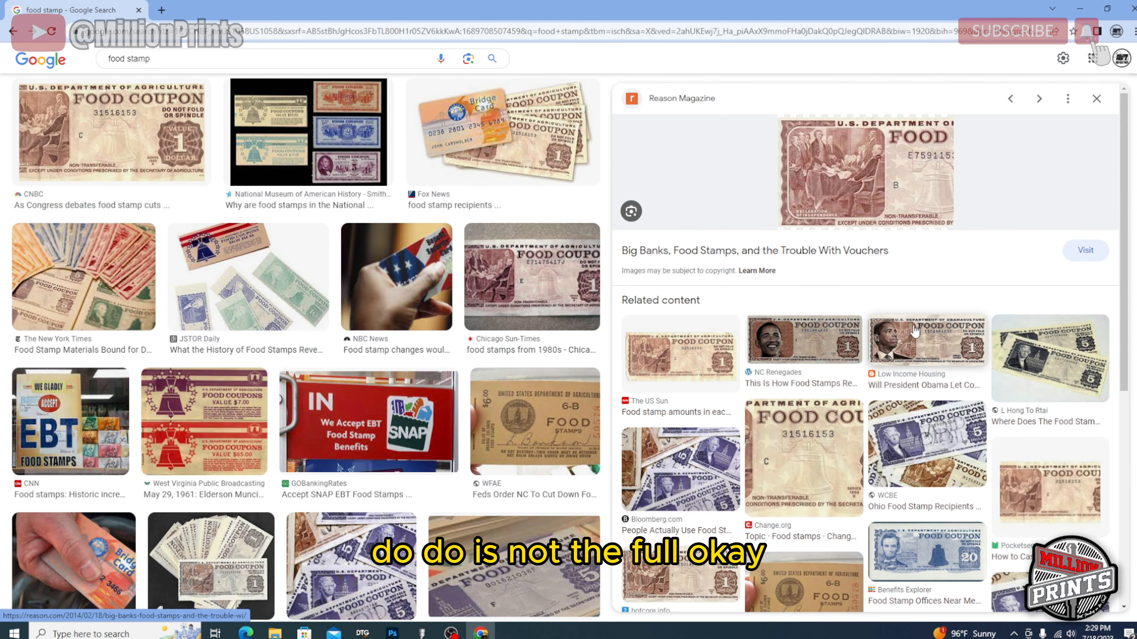
click(680, 354)
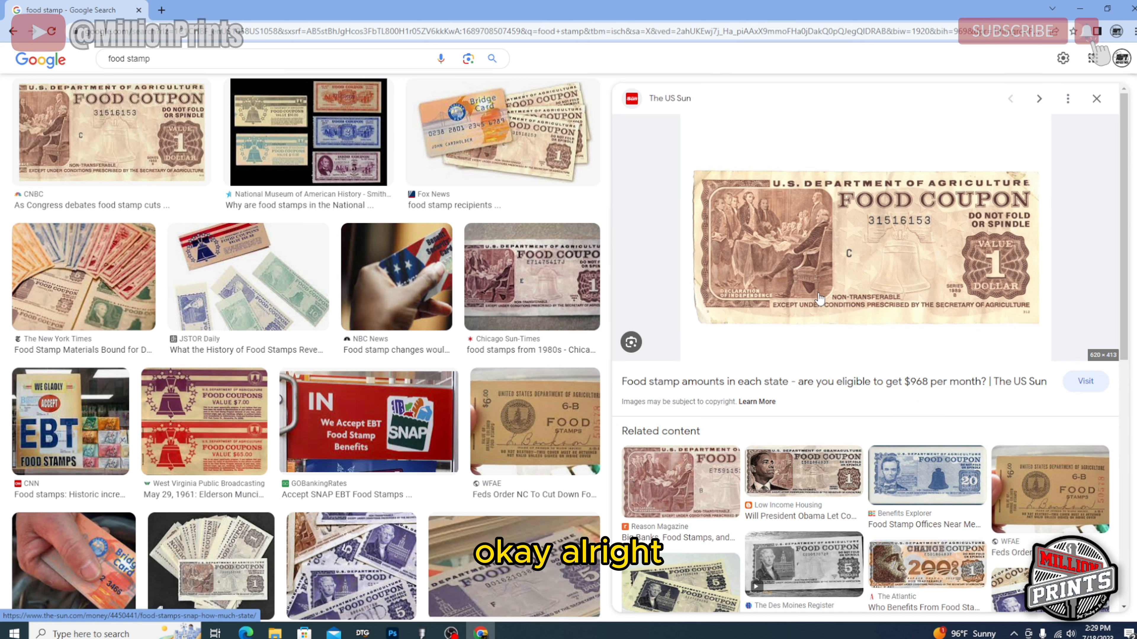
scroll(757, 326, down, 5)
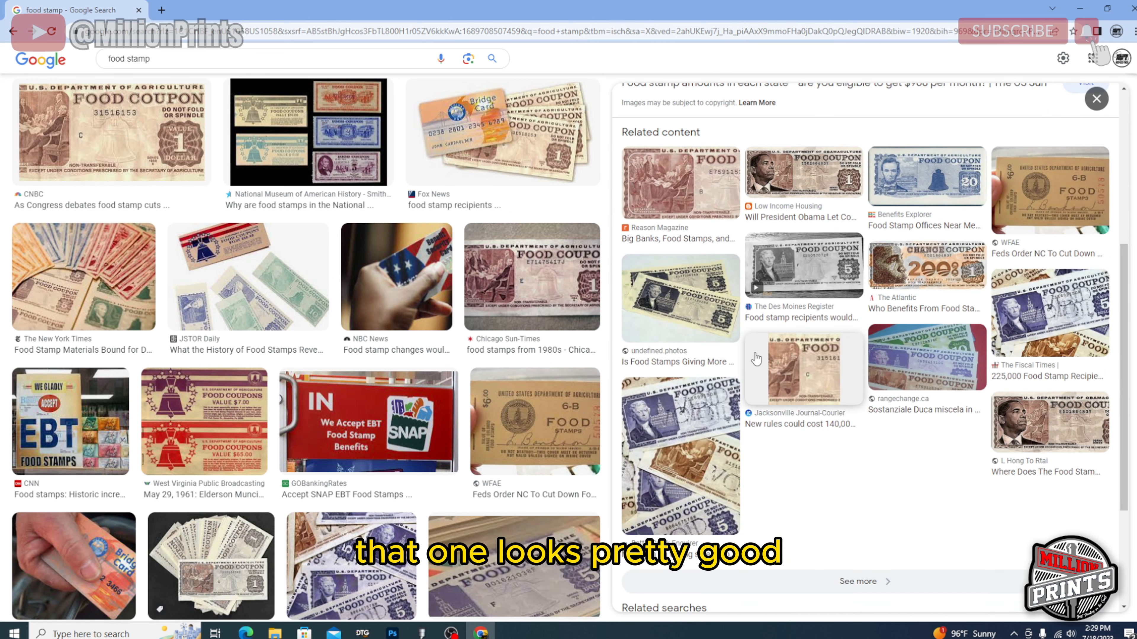
Filter the food stamp image results to the Large size.
scroll(753, 367, up, 8)
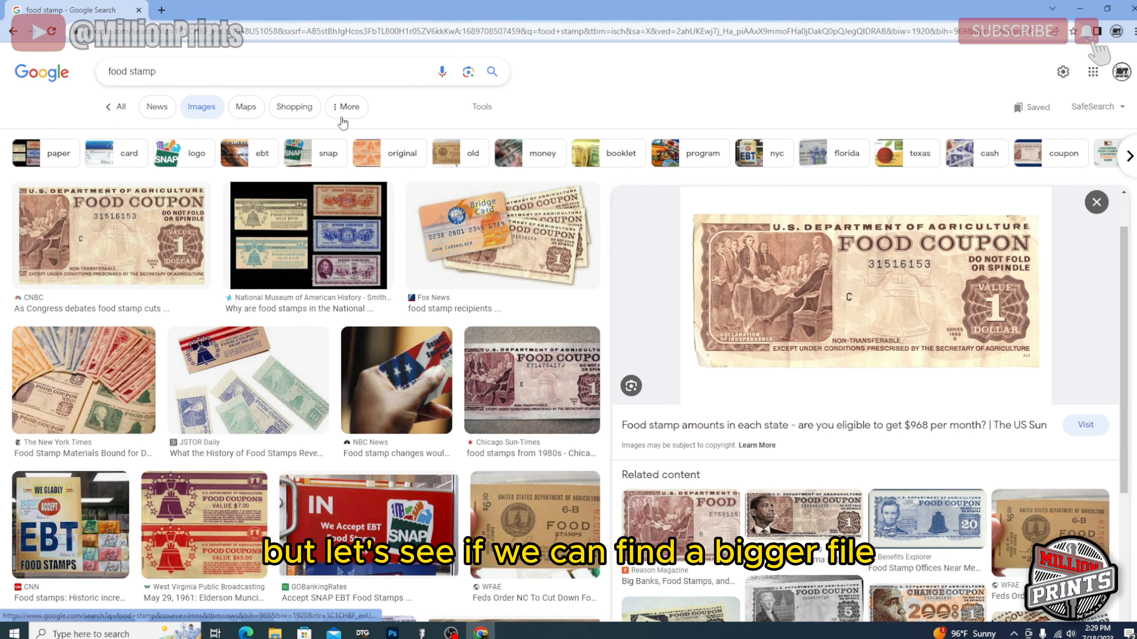
click(476, 112)
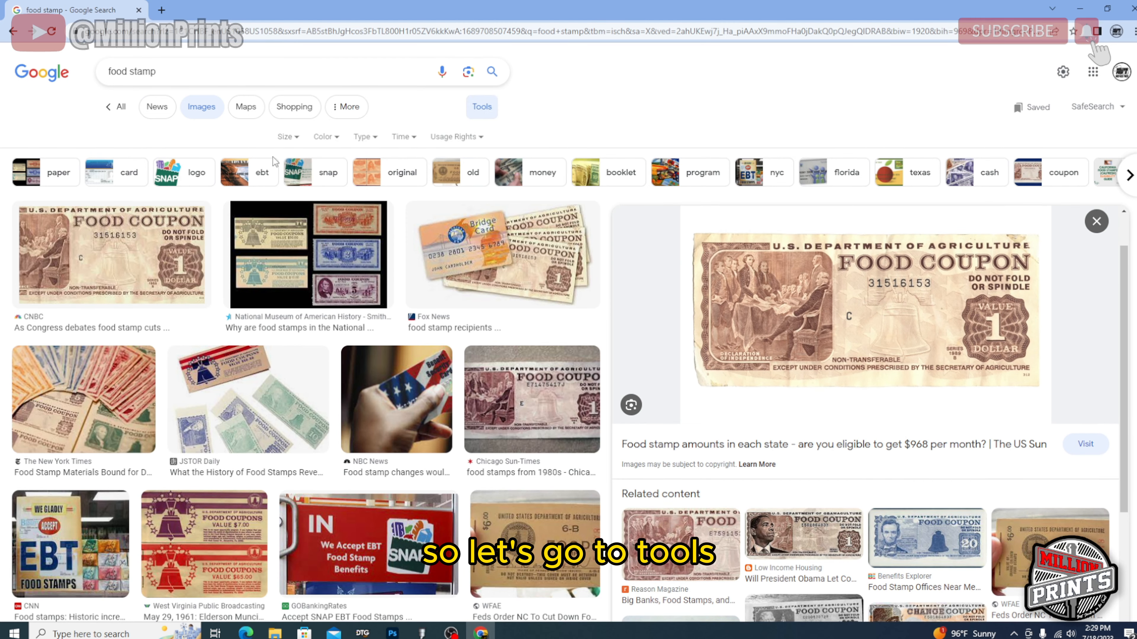
click(298, 139)
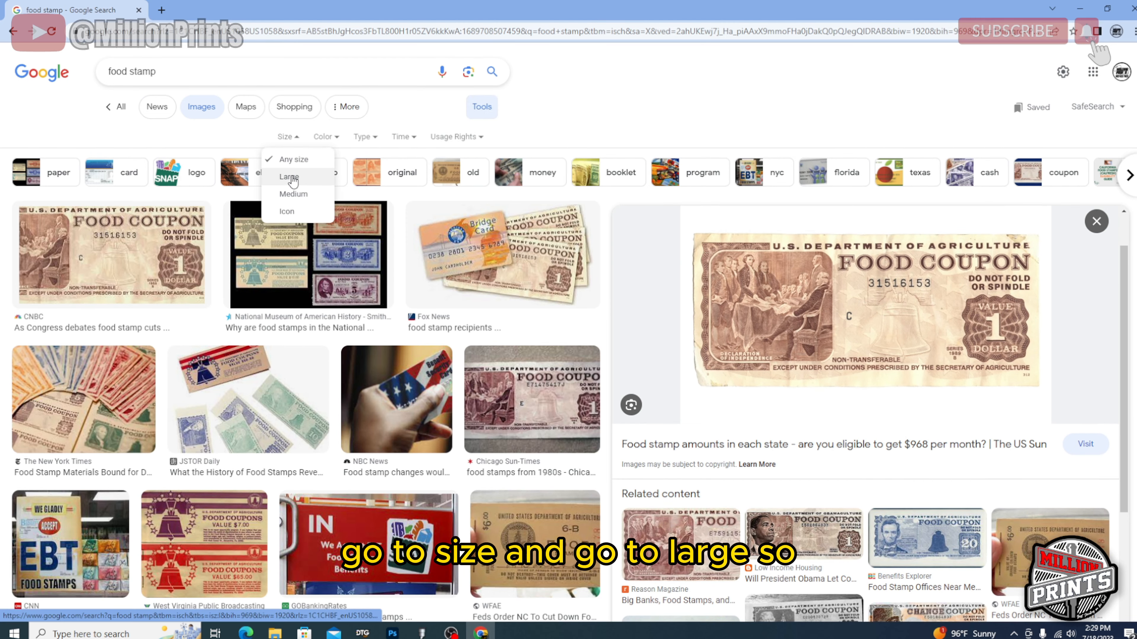
click(288, 181)
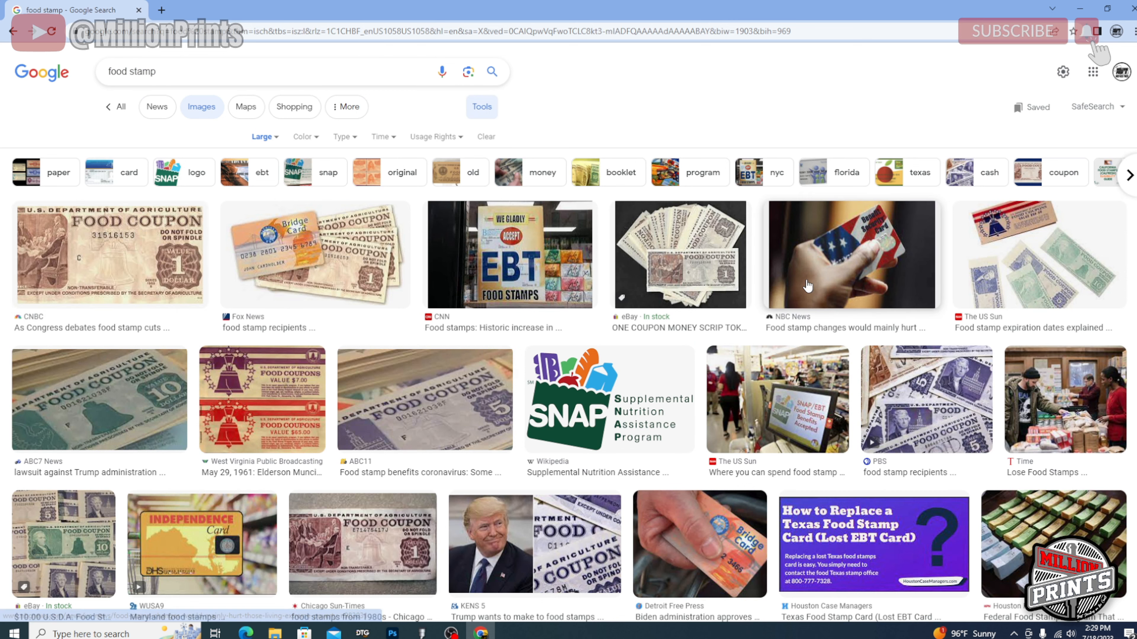
Find the Pixels food coupon image with "THE BOTTOM" lettering among the large results and open its source page.
scroll(498, 264, down, 3)
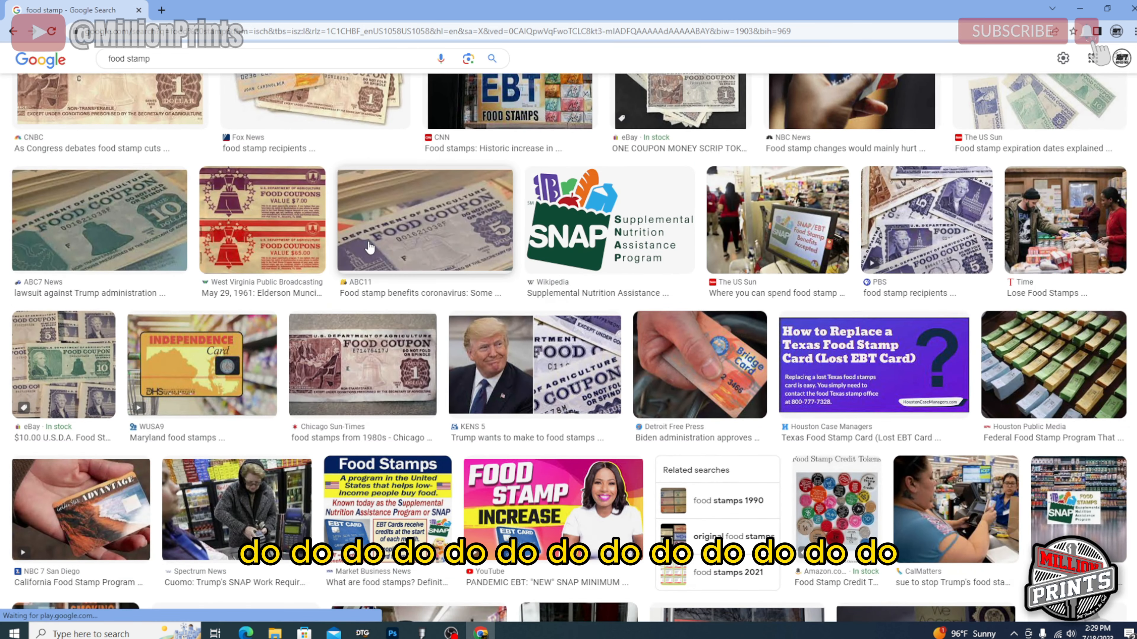
scroll(331, 285, down, 2)
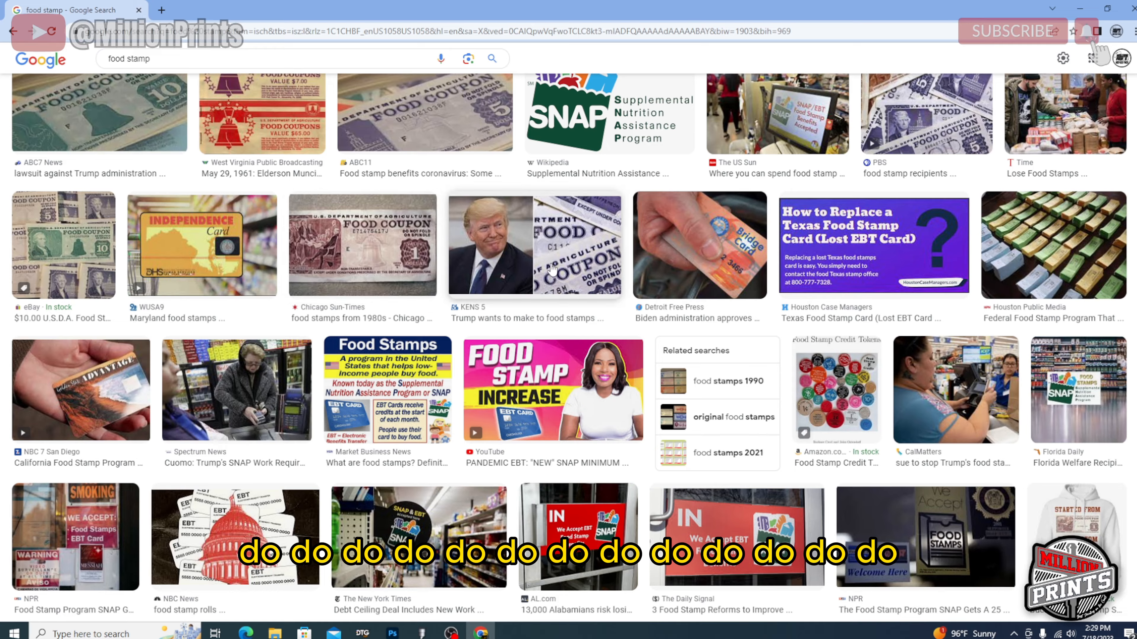
scroll(696, 295, down, 8)
scroll(705, 309, down, 10)
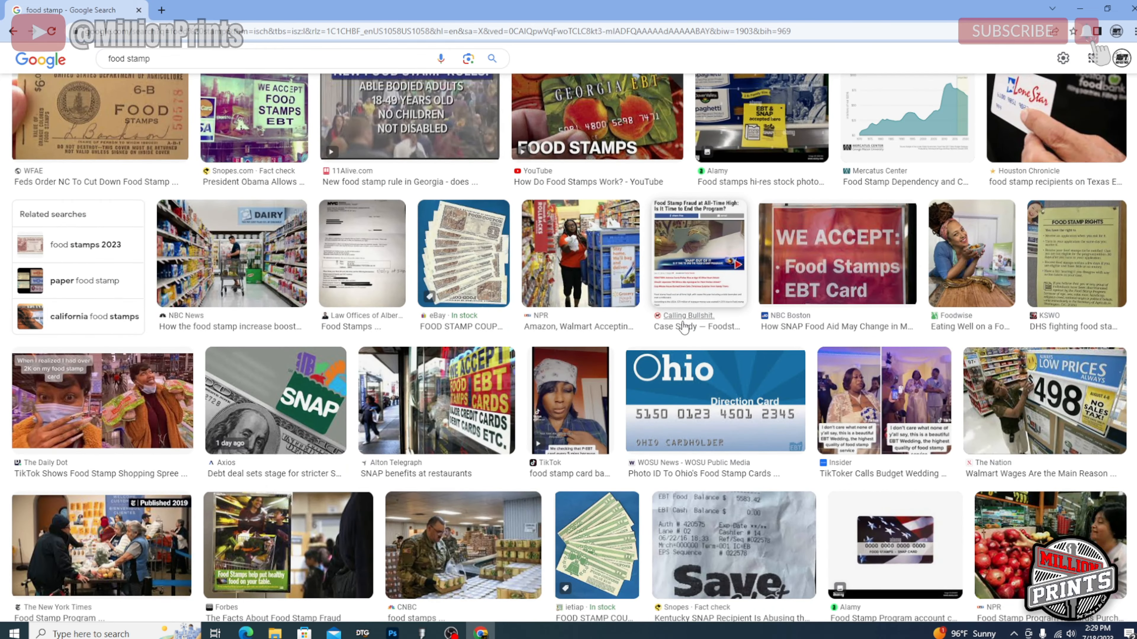
scroll(669, 321, down, 3)
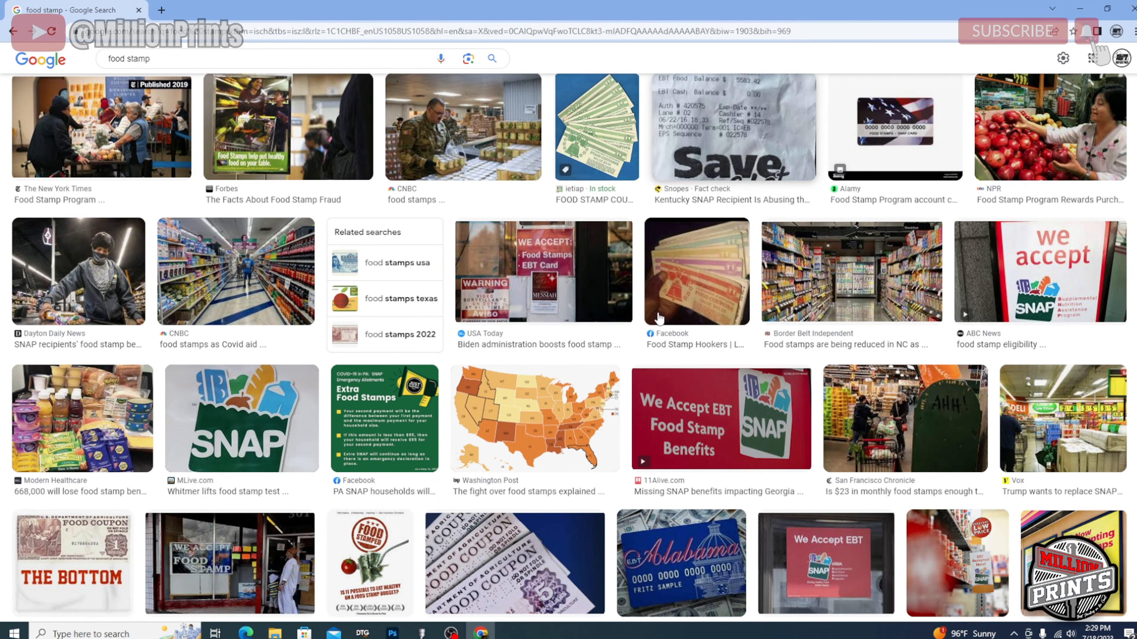
scroll(654, 316, up, 1)
scroll(647, 315, down, 3)
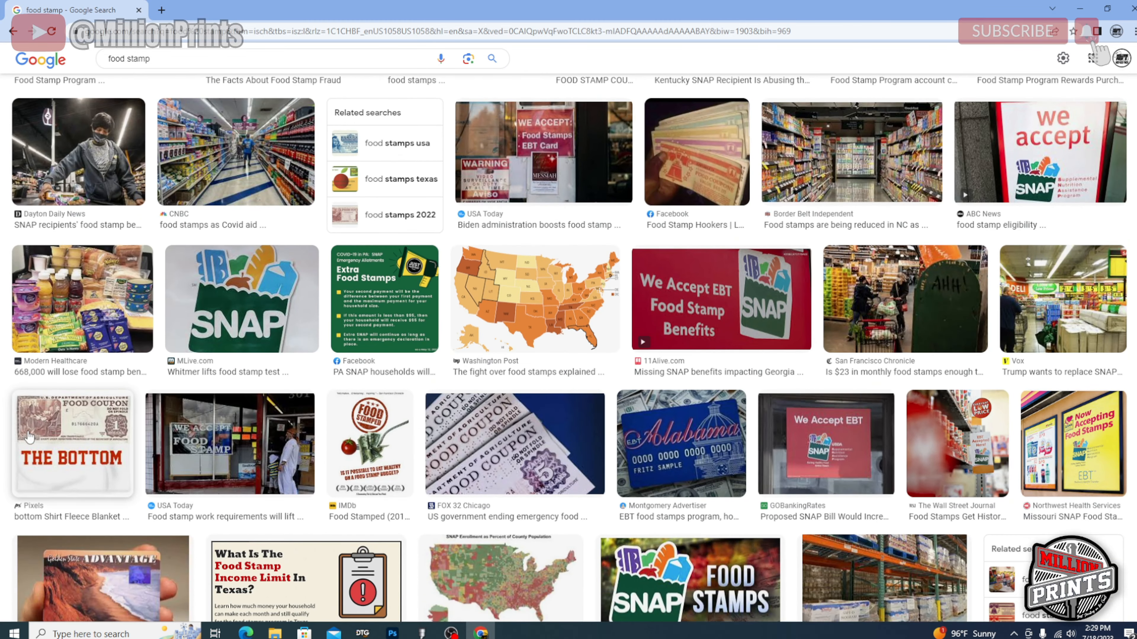
click(102, 415)
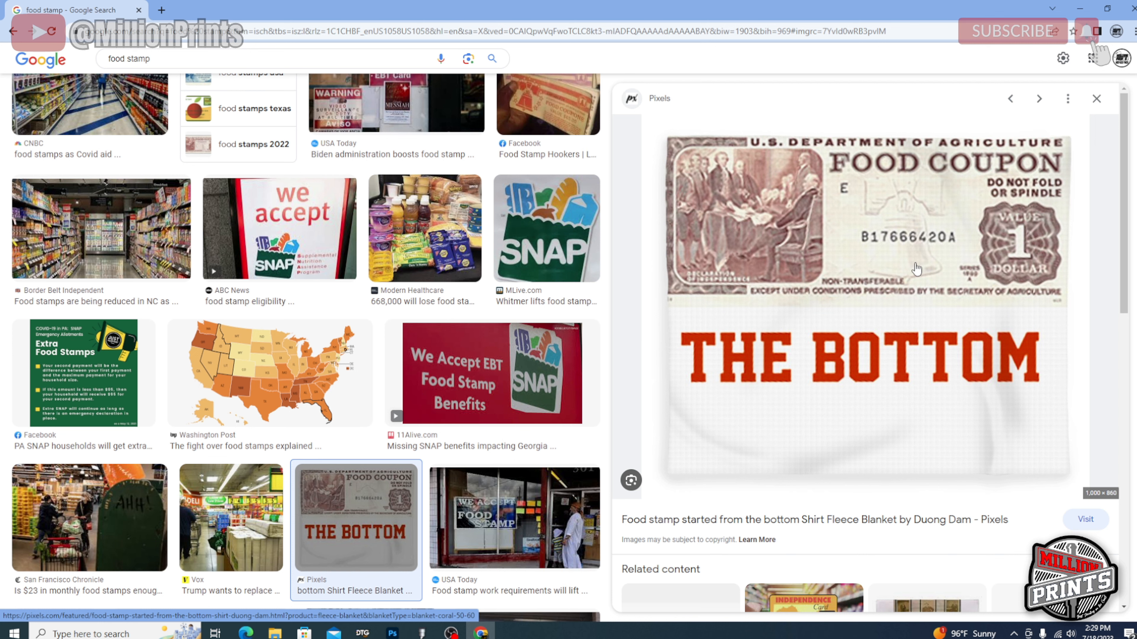
scroll(905, 271, down, 4)
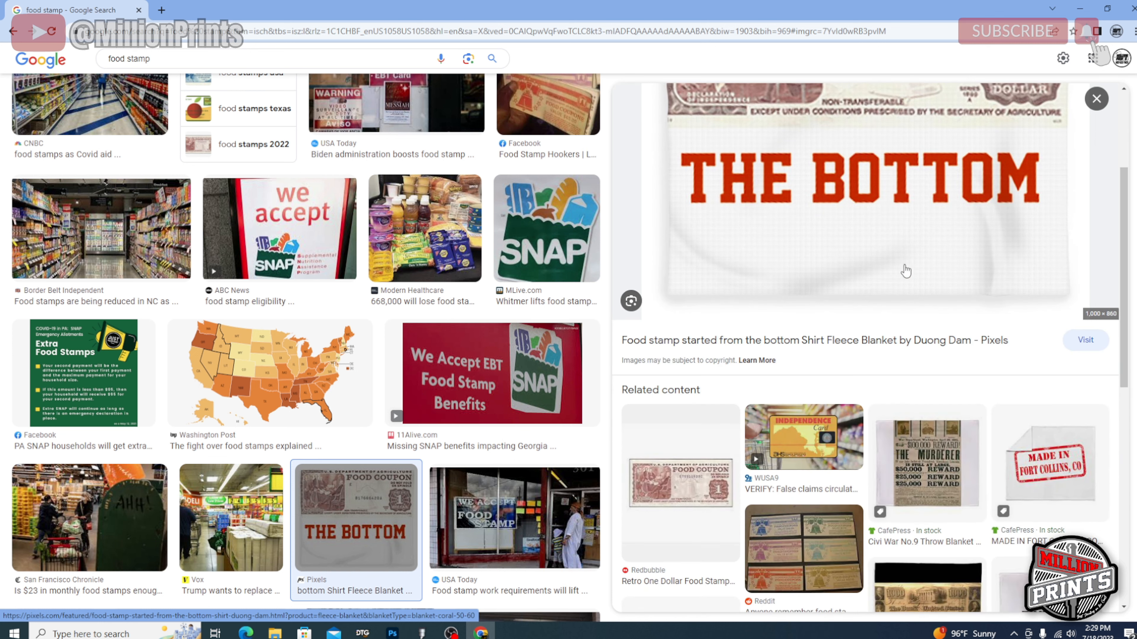
click(872, 341)
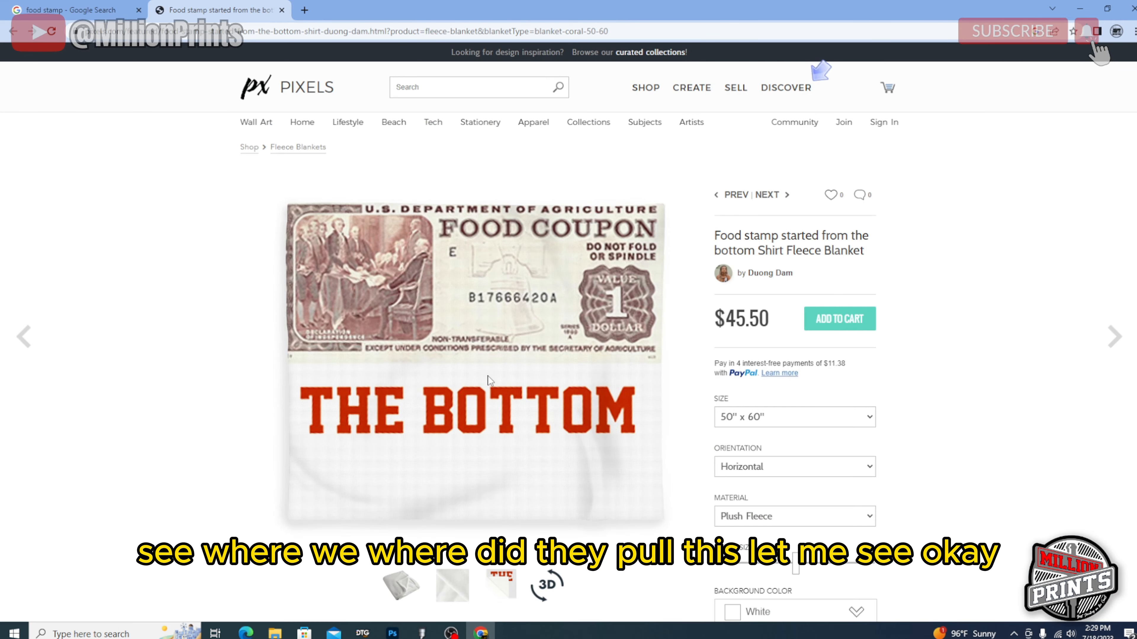
Look over the Pixels fleece blanket page and close it to return to the image results.
scroll(552, 314, down, 5)
scroll(451, 464, up, 5)
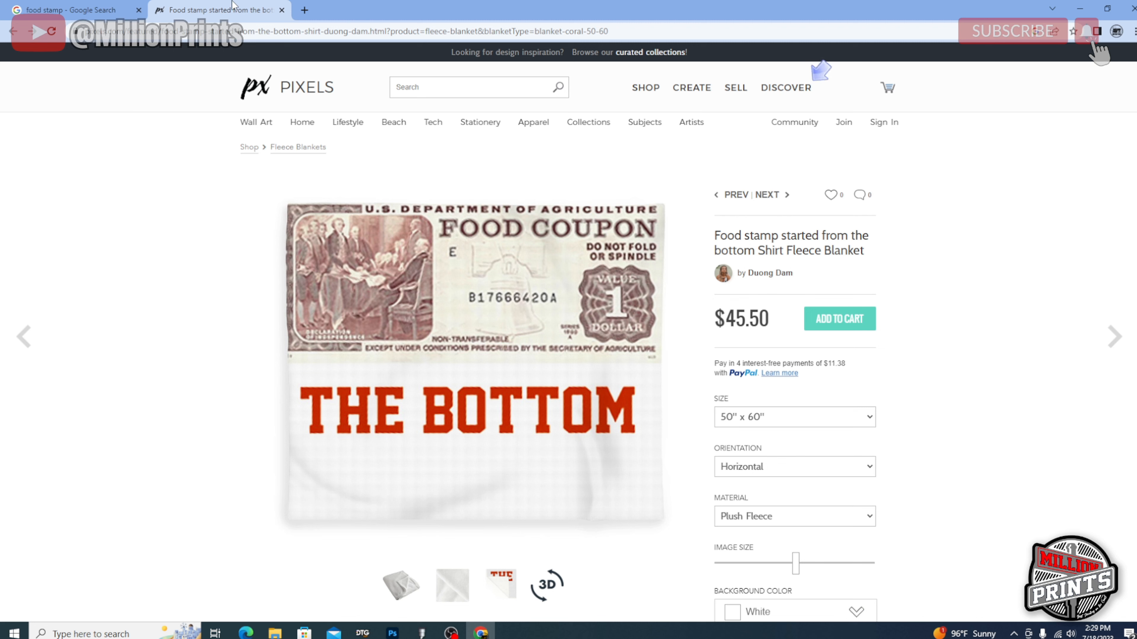
click(281, 10)
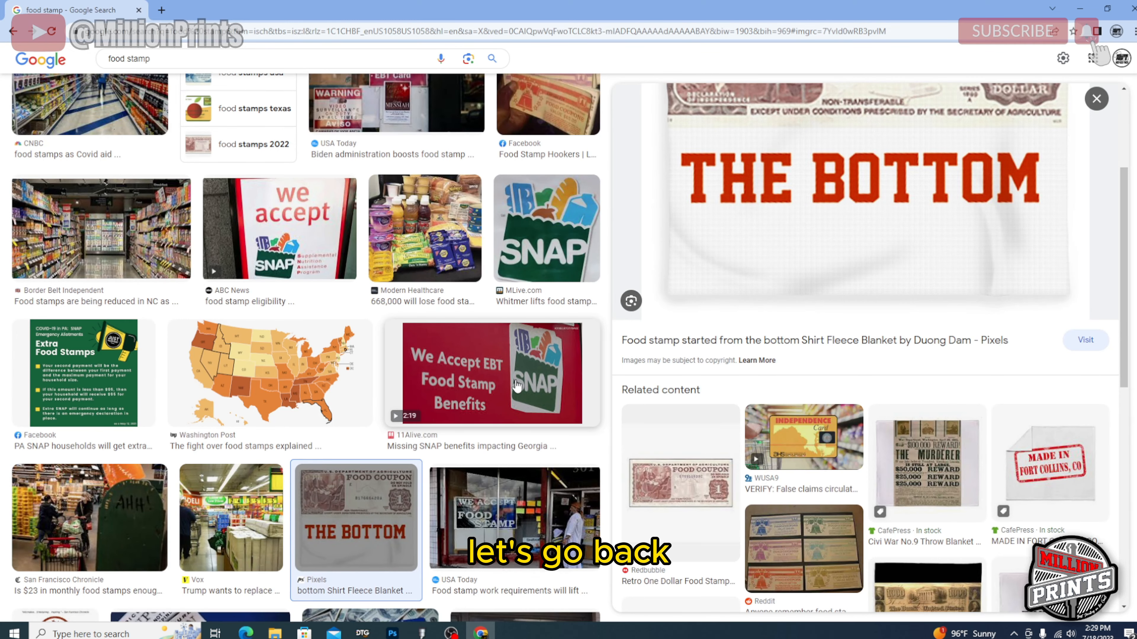
Find the Redbubble "Retro One Dollar Food Stamp" image in the related content and open its preview.
scroll(323, 401, down, 5)
scroll(323, 401, down, 4)
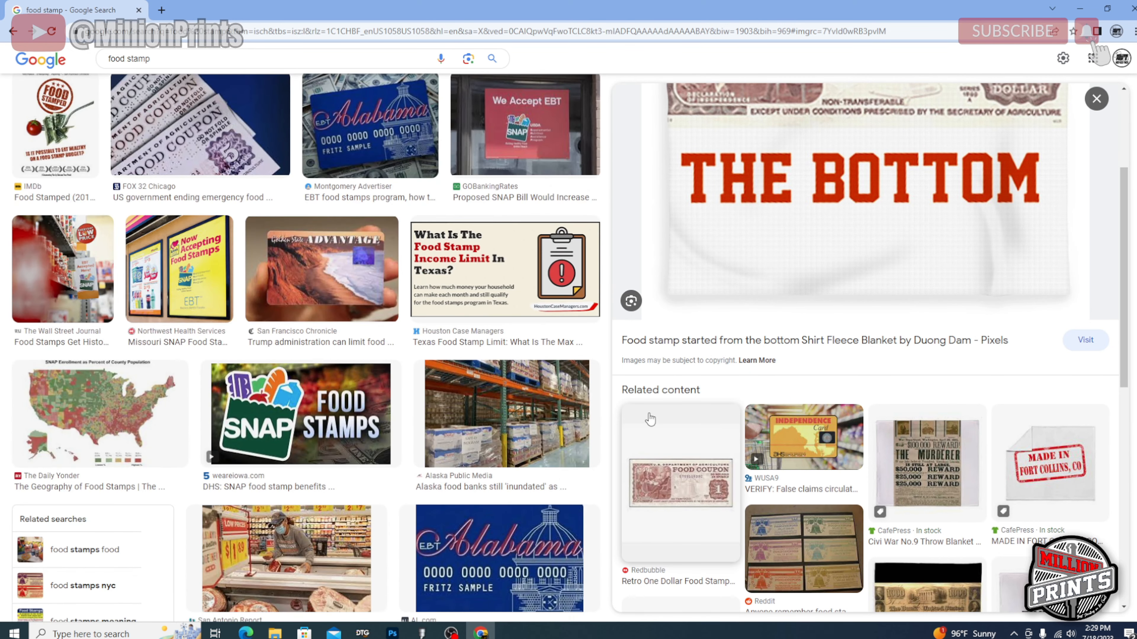
scroll(759, 406, down, 4)
click(680, 244)
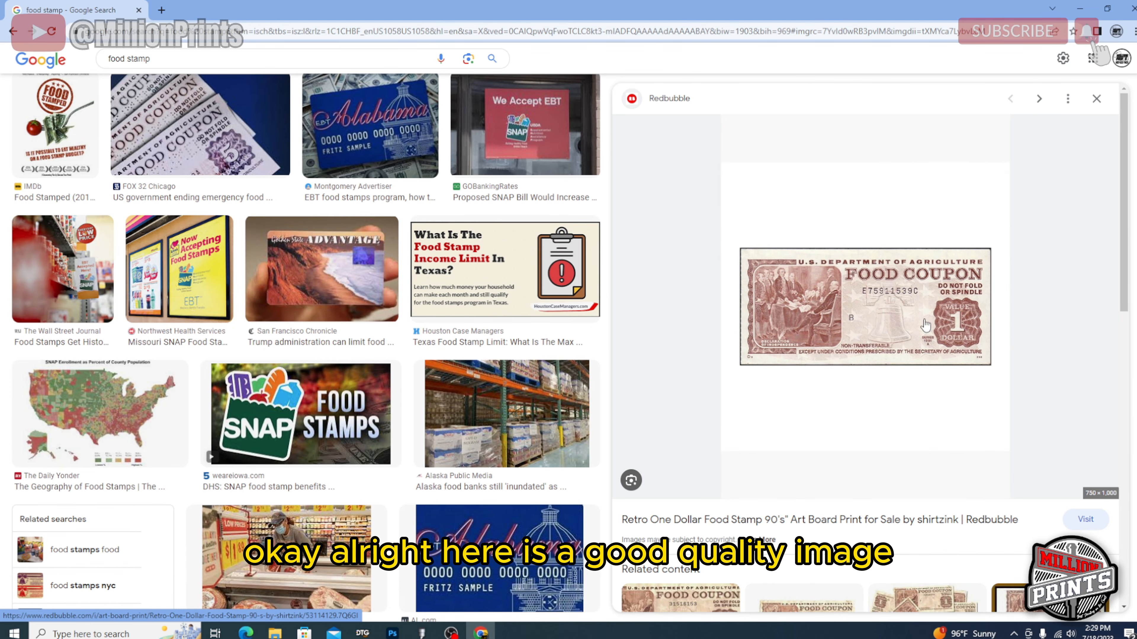
Save the Redbubble one-dollar food coupon image as a JPEG in the Downloads folder under its suggested file name.
scroll(896, 316, down, 7)
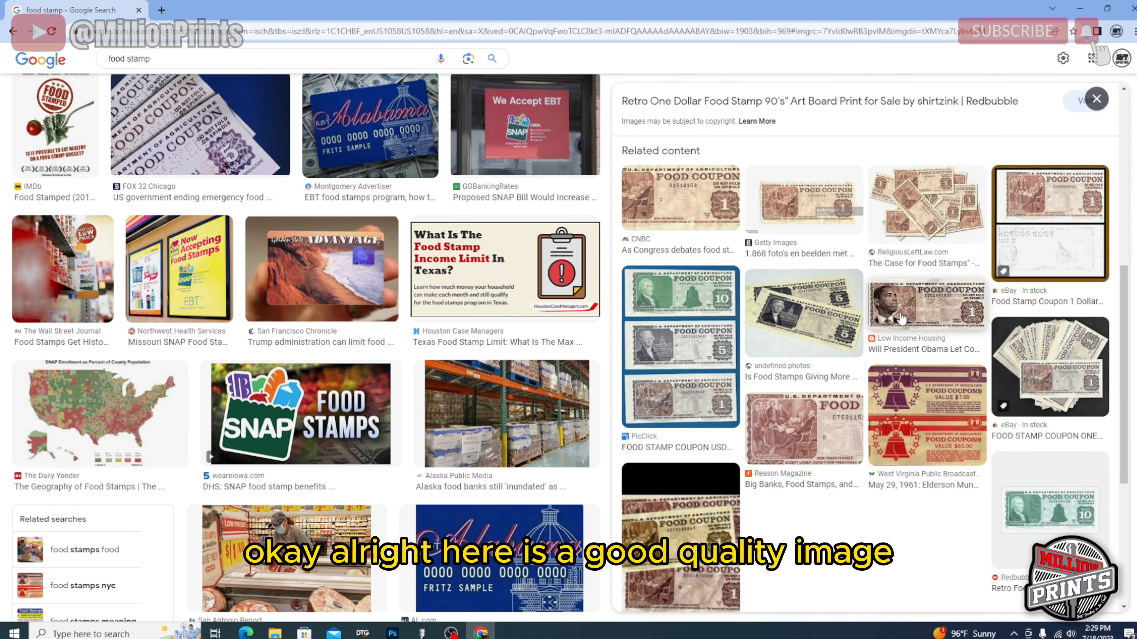
scroll(895, 319, down, 2)
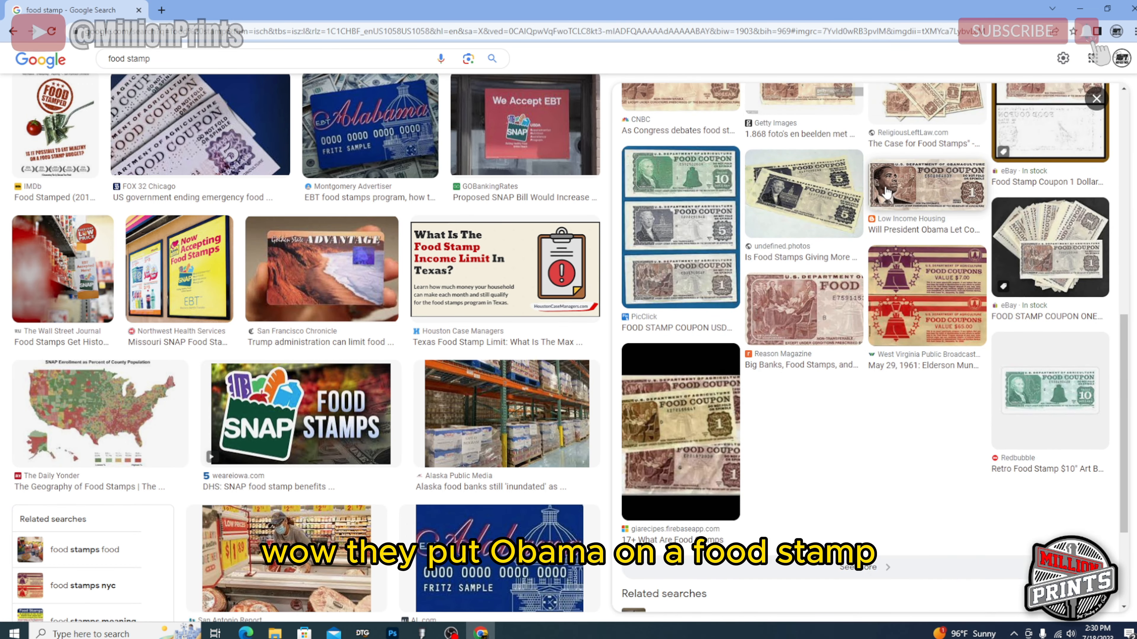
scroll(923, 217, up, 3)
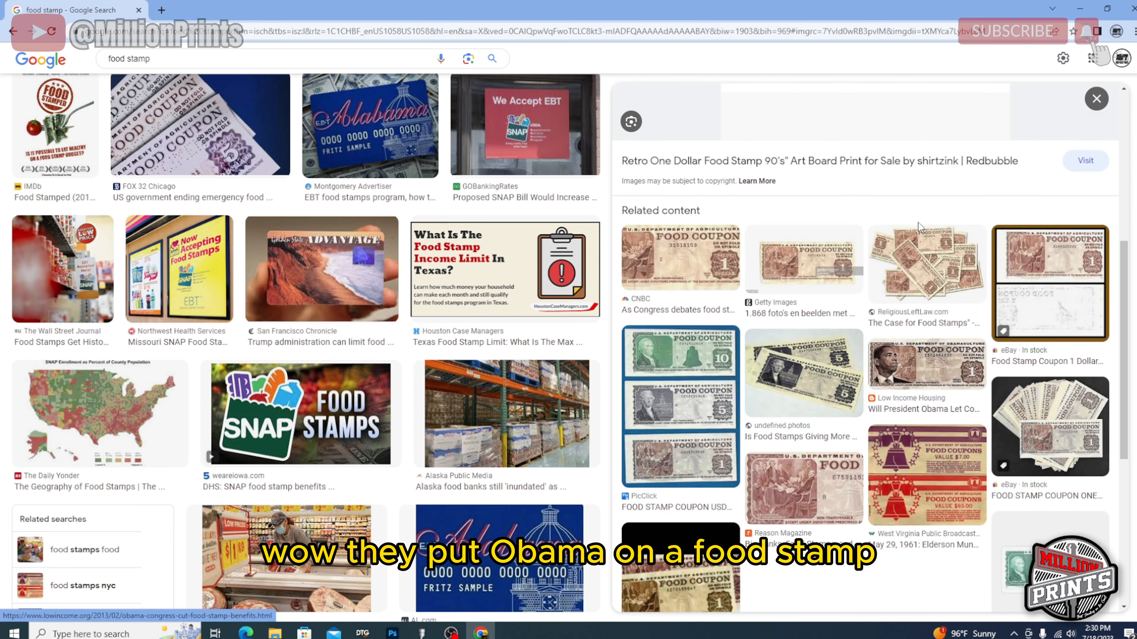
scroll(823, 329, up, 6)
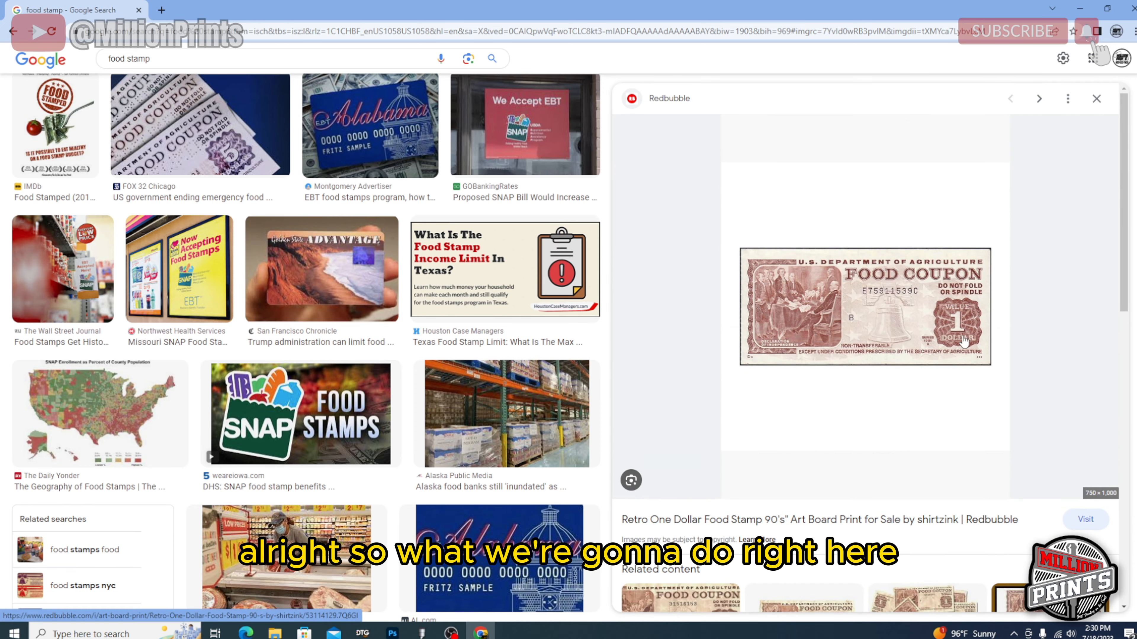
right_click(872, 299)
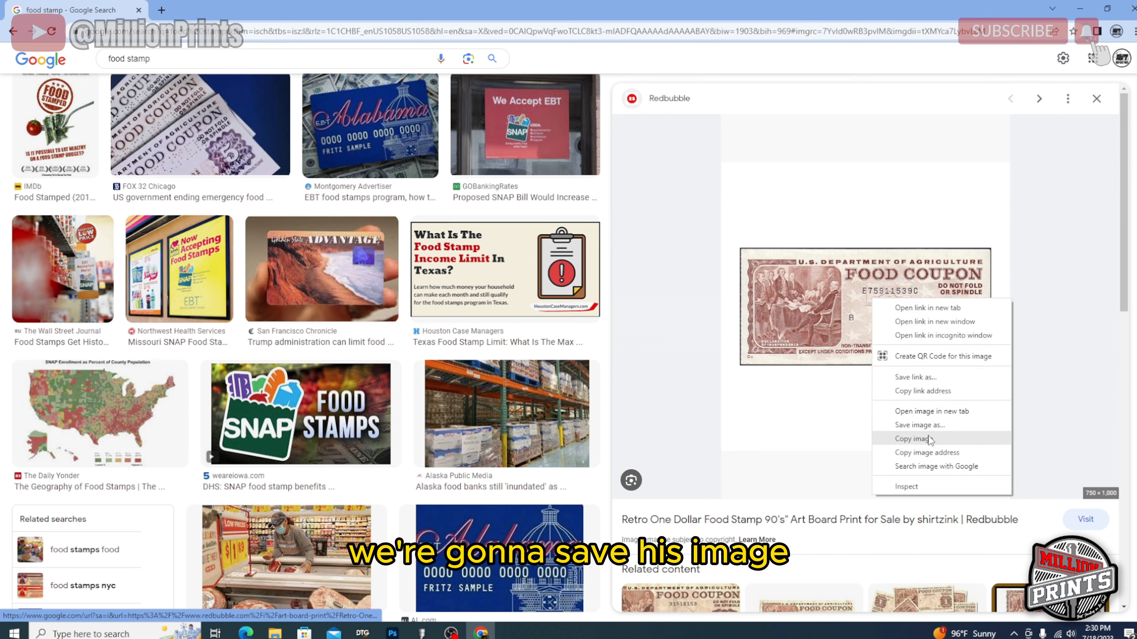
click(934, 429)
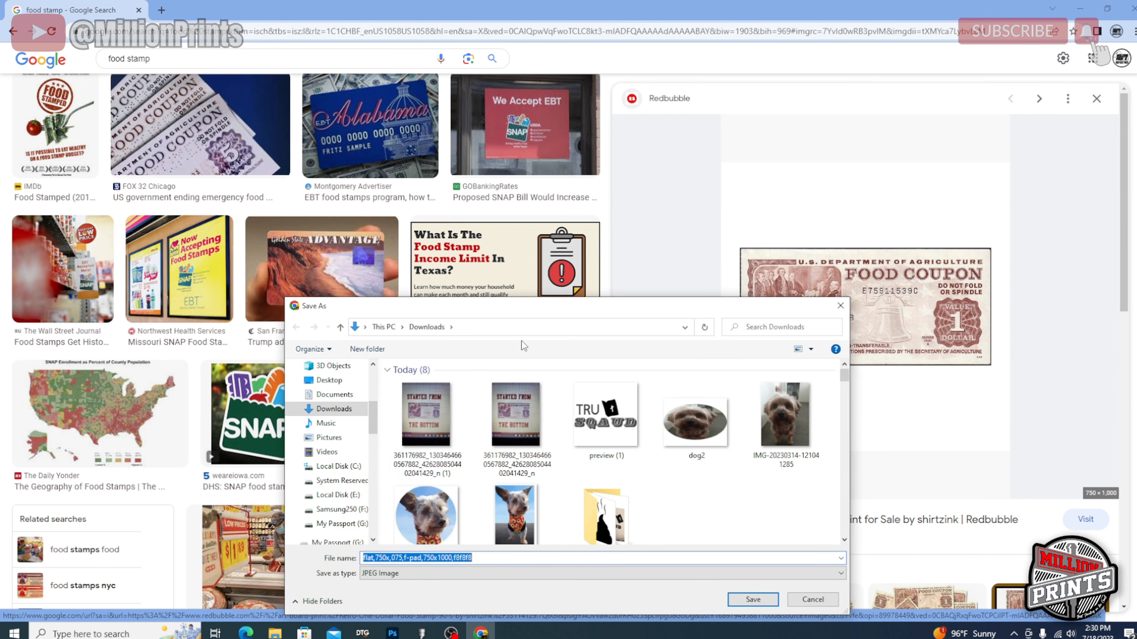
click(752, 600)
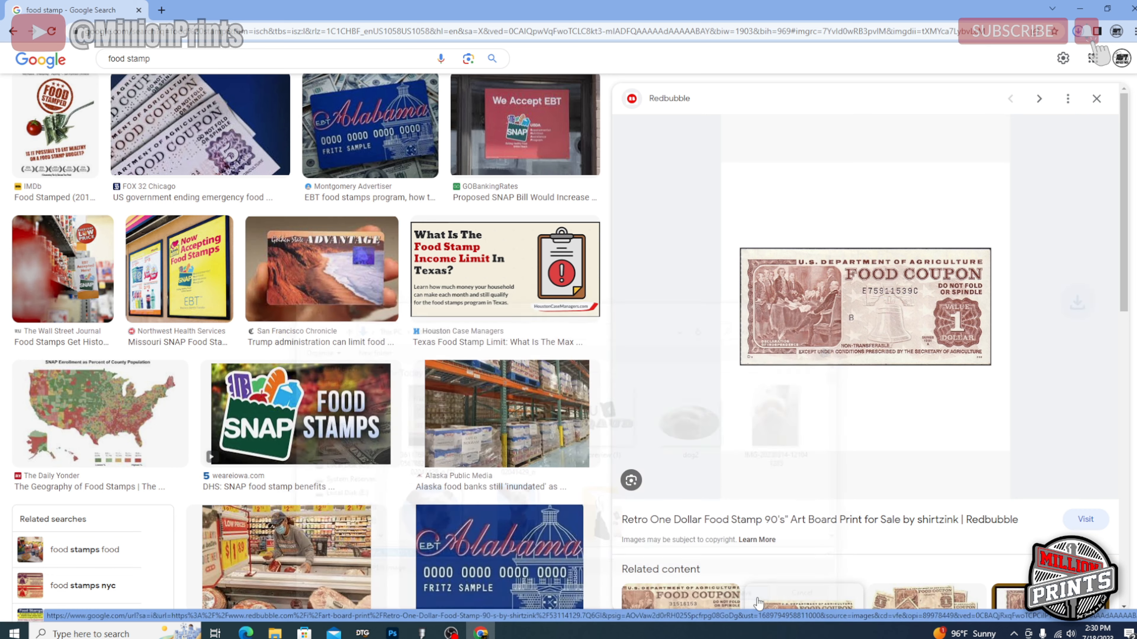
Switch to VinylMaster, import the downloaded food coupon image and place it beside the "Started From The Bottom" reference photo.
click(426, 633)
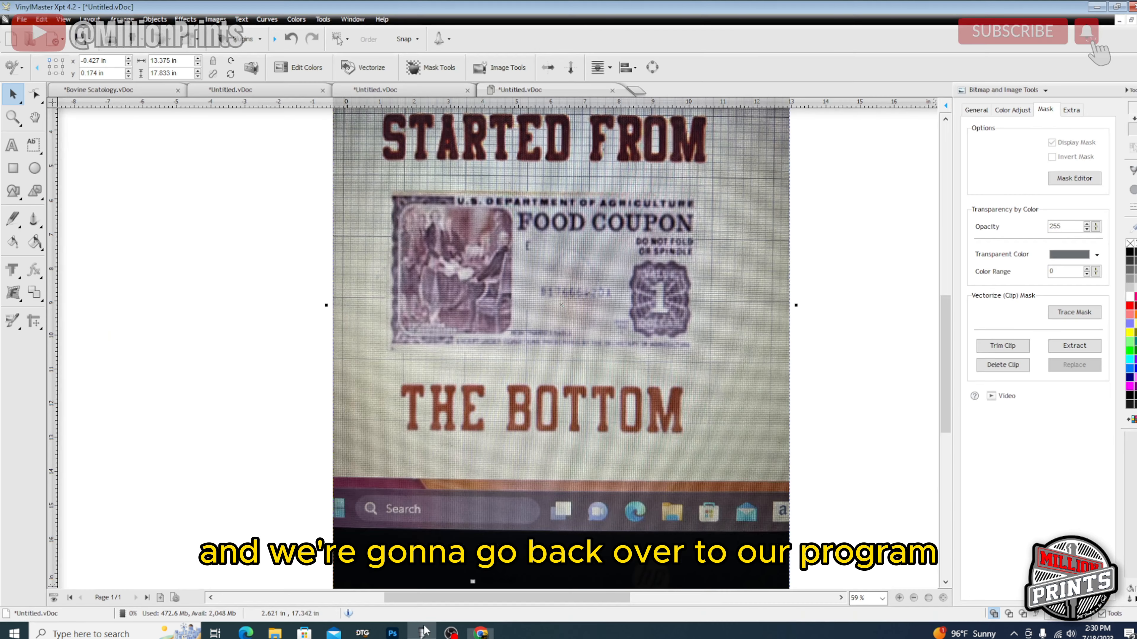
scroll(143, 202, down, 3)
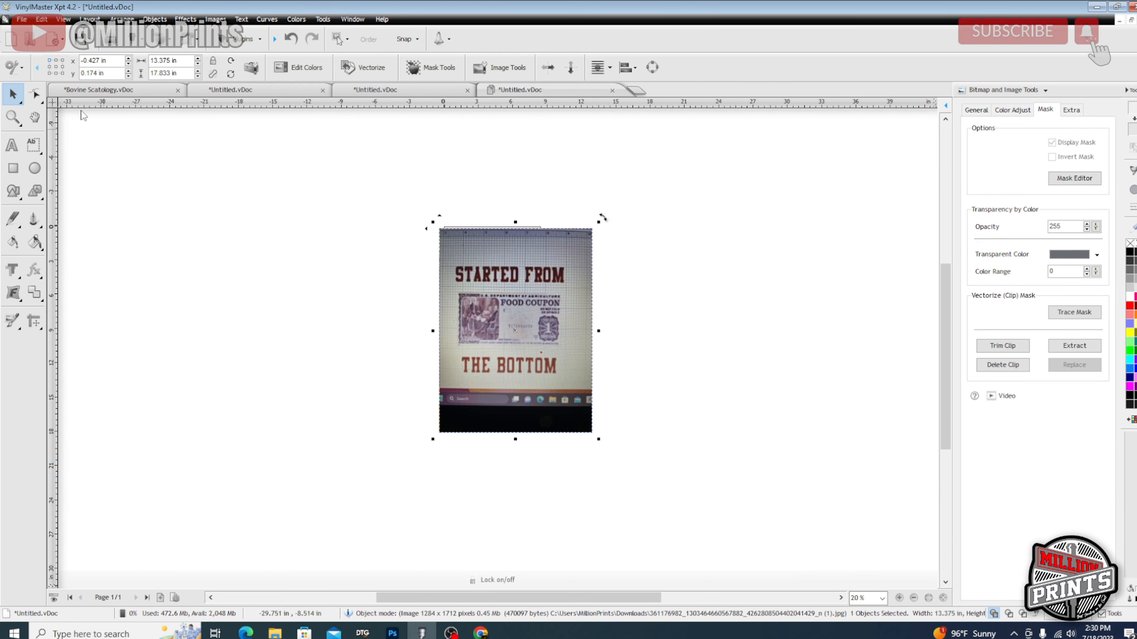
click(21, 19)
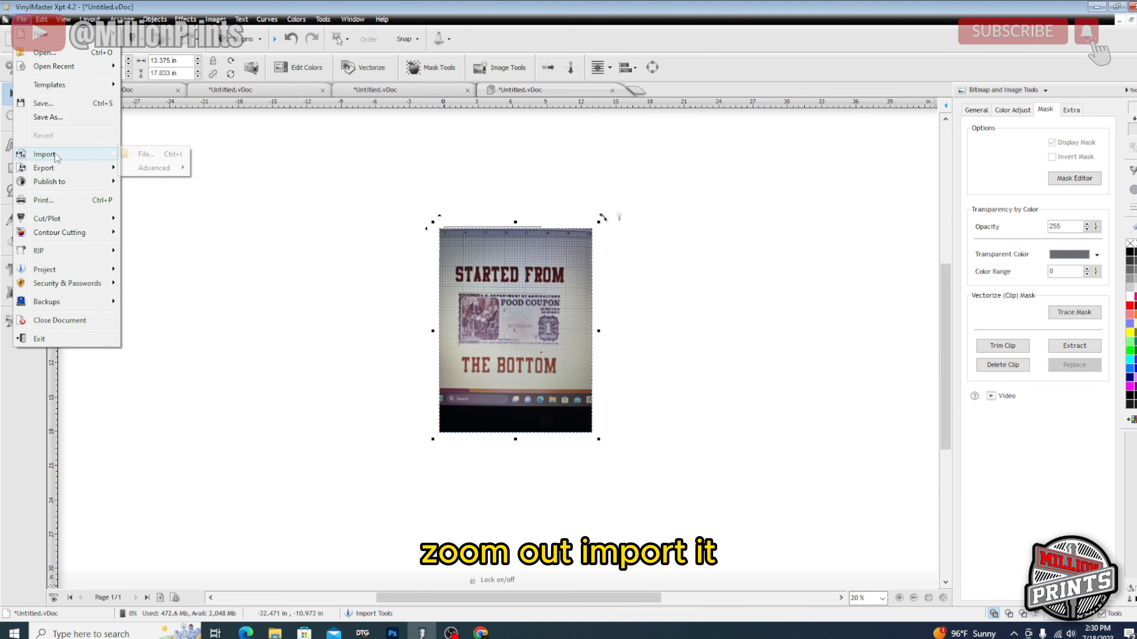
click(150, 154)
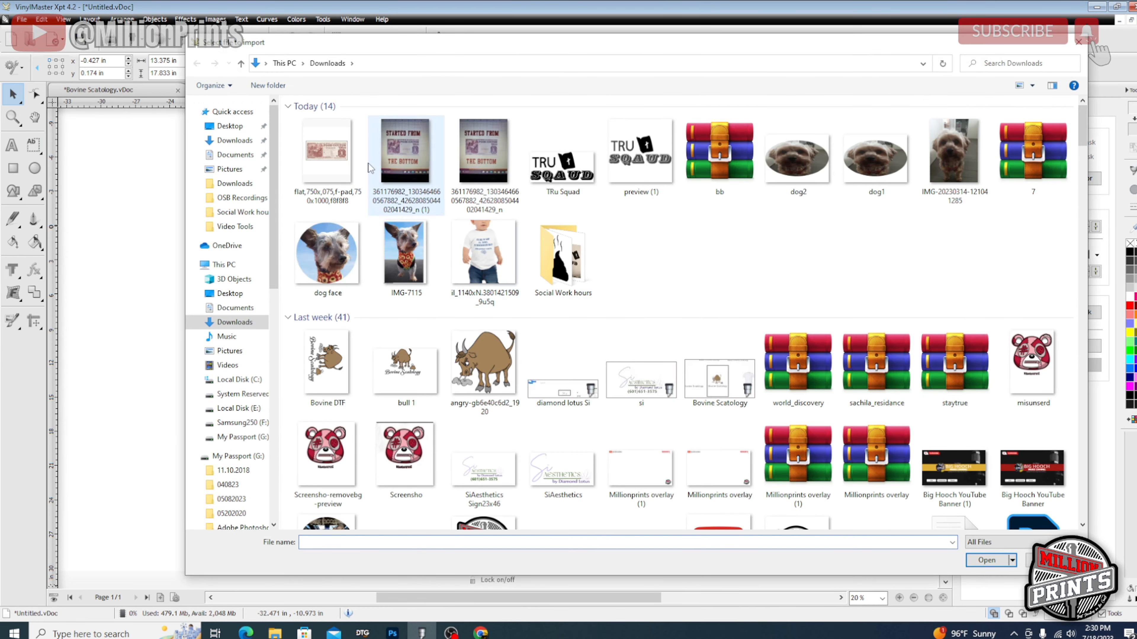
double_click(327, 152)
click(621, 278)
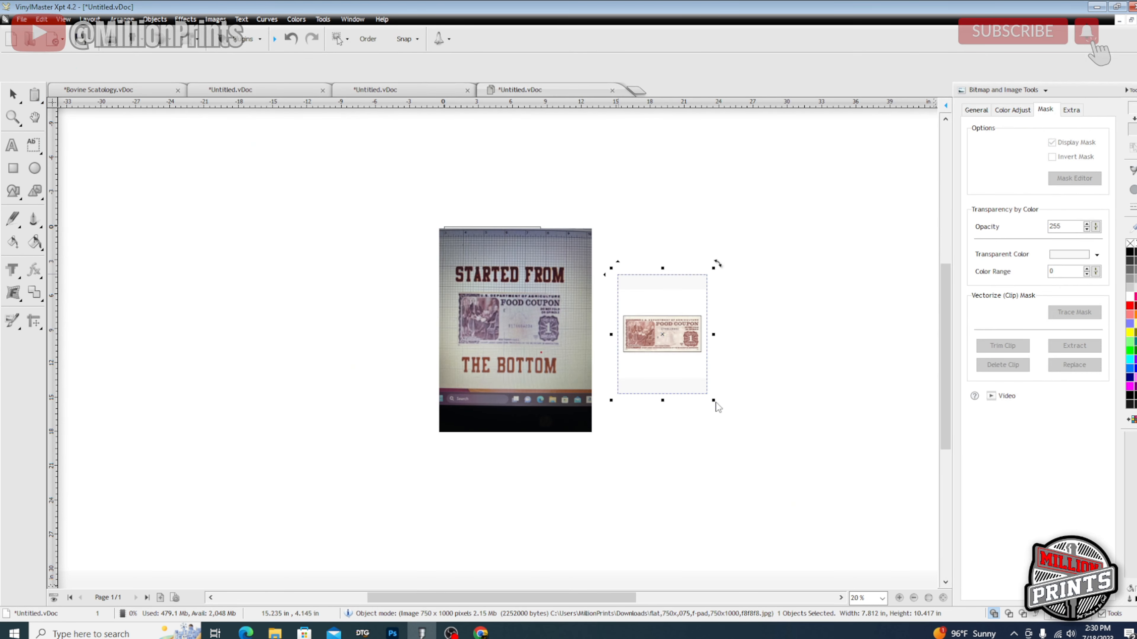
Enlarge the imported coupon image to about 24.1 by 32.1 inches and move it up beside the reference photo.
drag(715, 399, 952, 608)
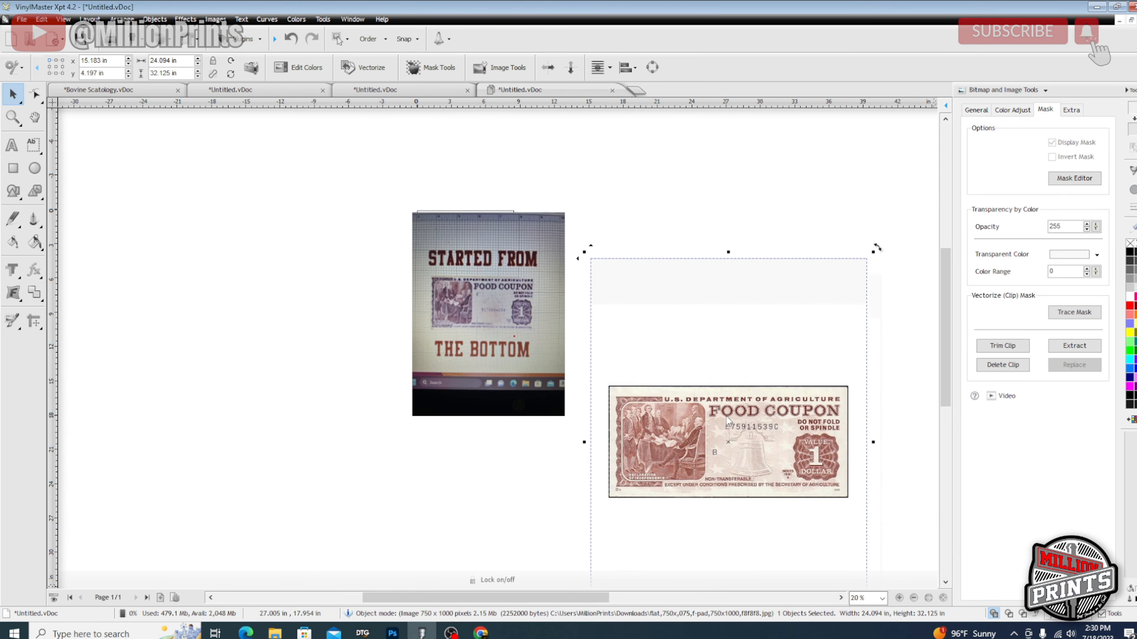
scroll(640, 377, up, 3)
scroll(431, 333, up, 2)
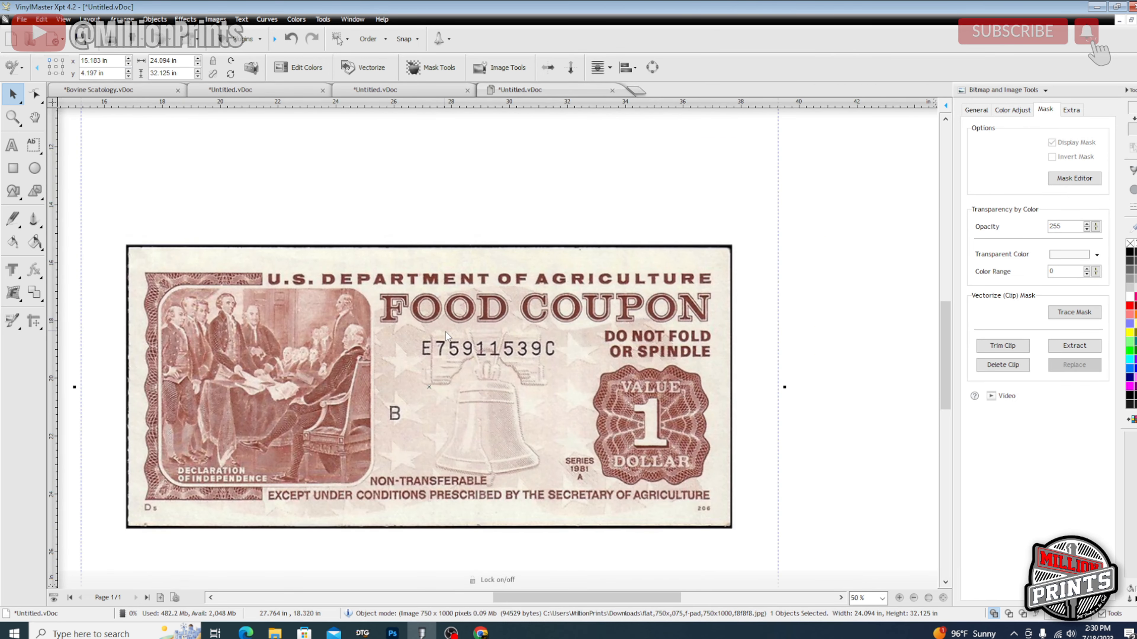
scroll(472, 381, down, 3)
drag(473, 381, 480, 228)
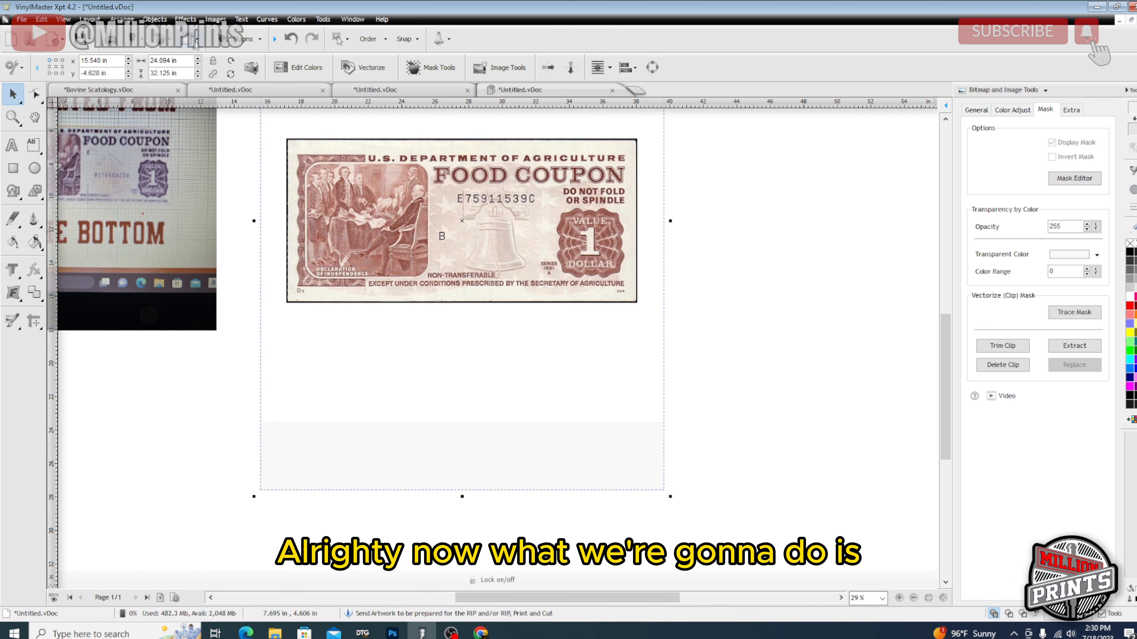
Crop the coupon image to remove its black border, with crop values left 52, top 352, right 51 and bottom 352.
click(215, 19)
click(242, 219)
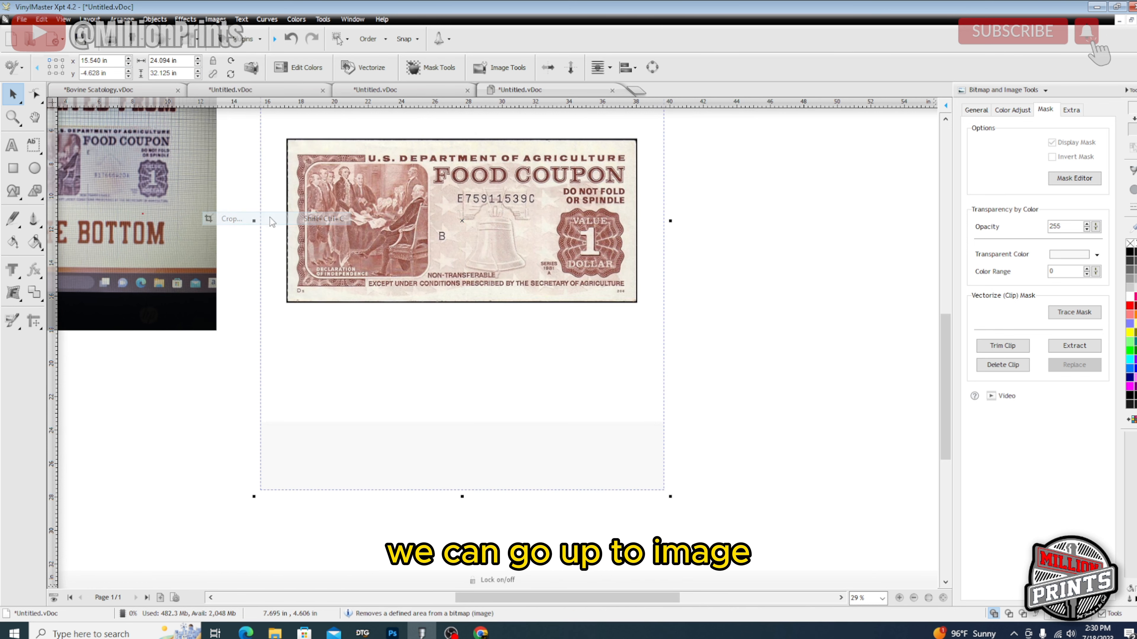
drag(515, 477, 501, 372)
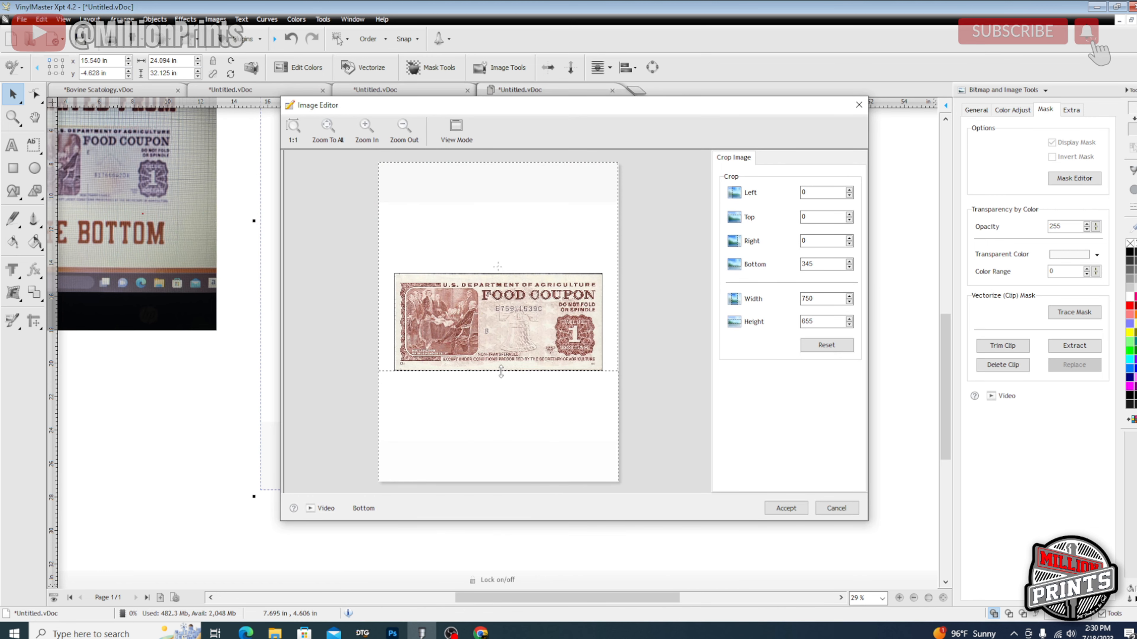
drag(501, 164, 505, 274)
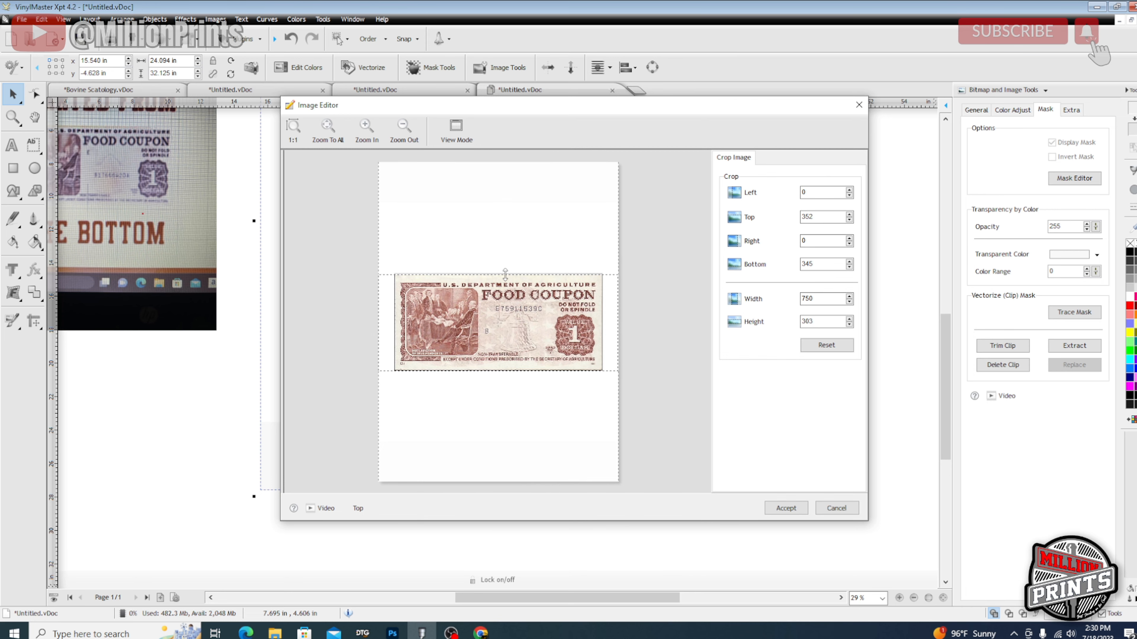
drag(619, 338, 602, 333)
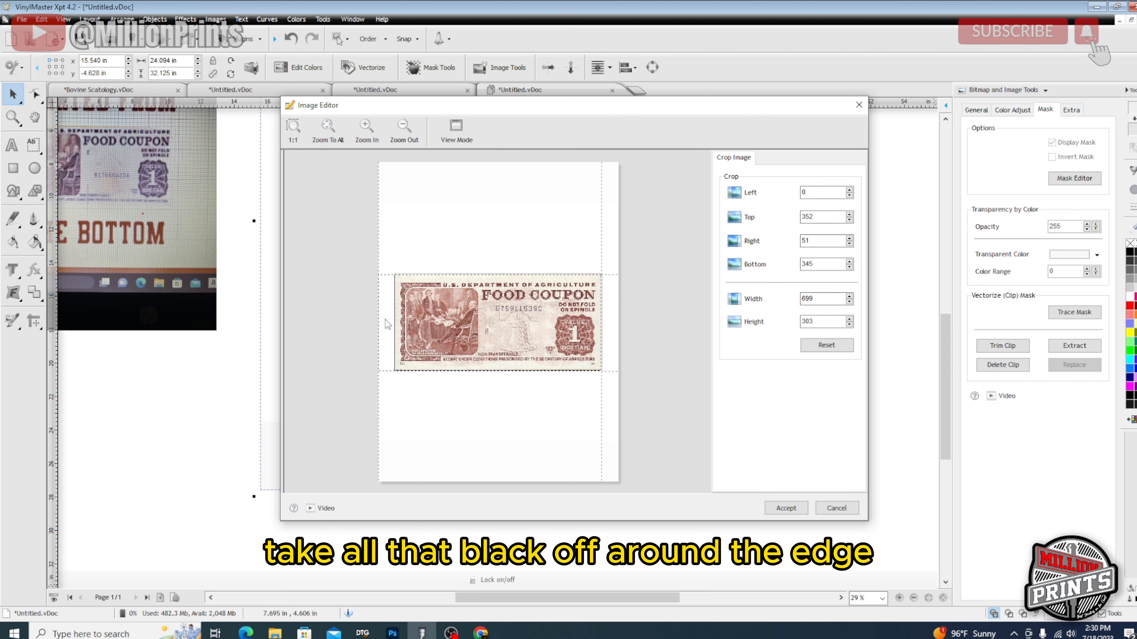
drag(375, 319, 394, 319)
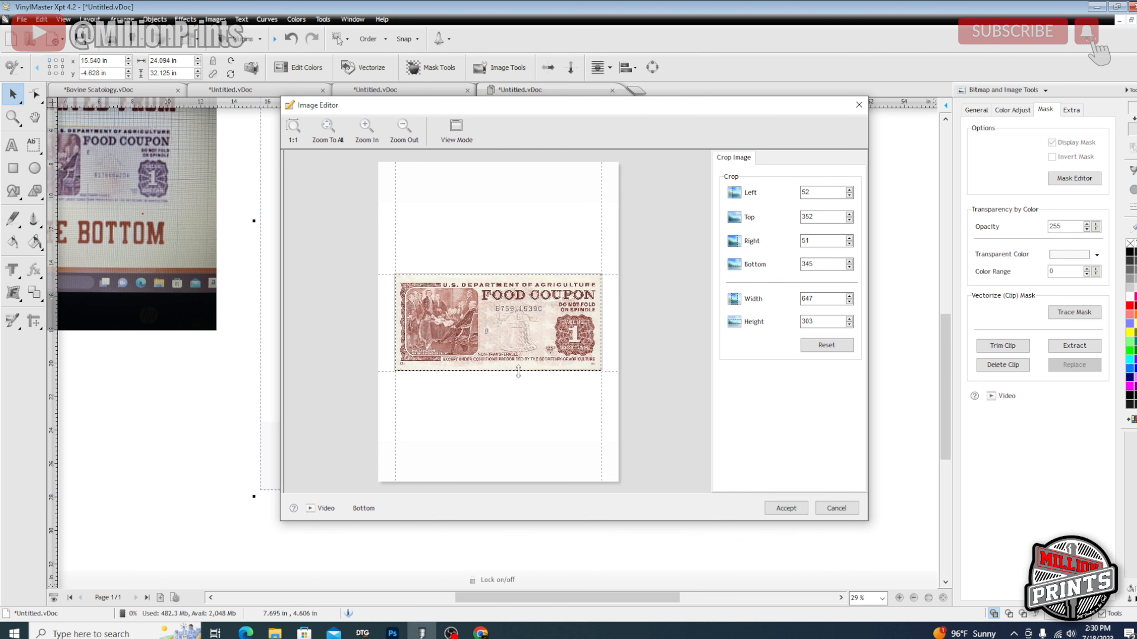
drag(519, 371, 519, 367)
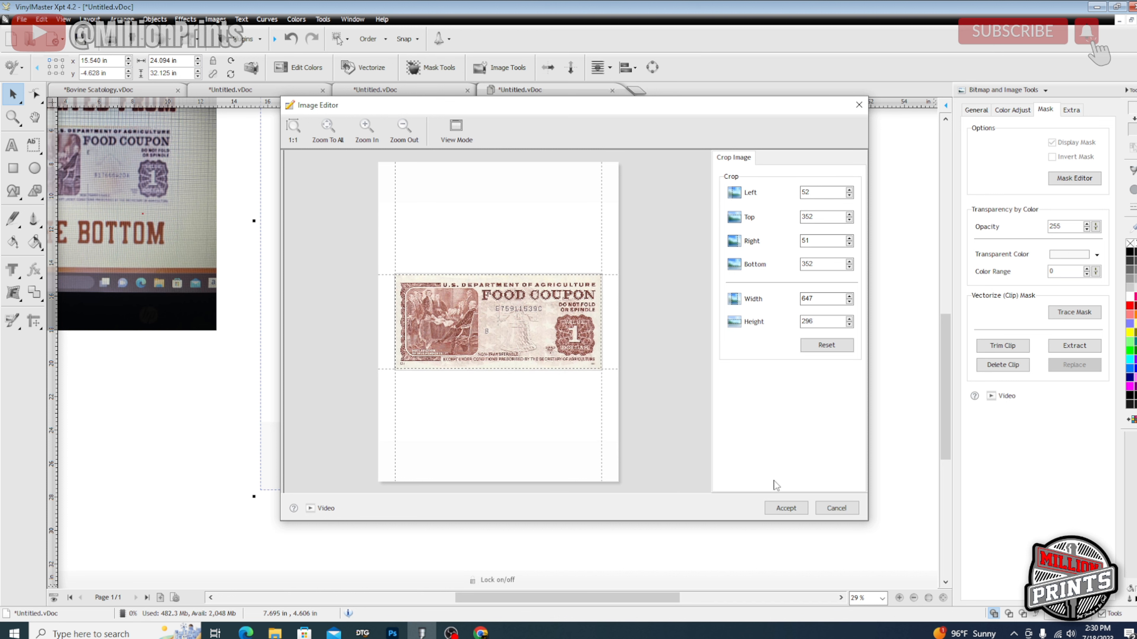
click(787, 506)
click(510, 369)
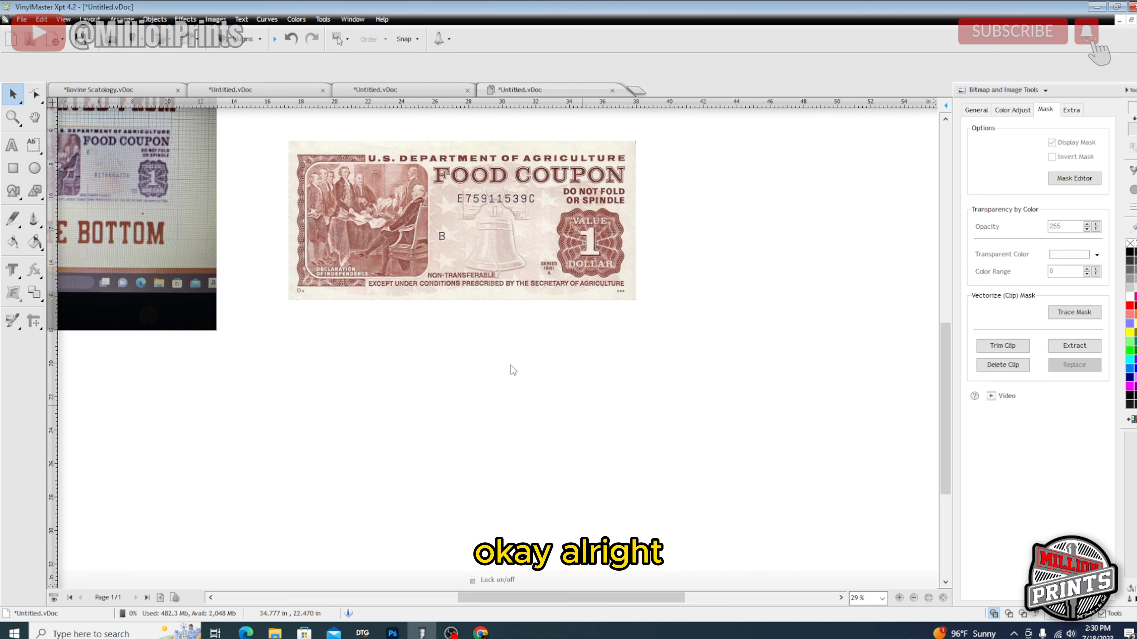
Move the reference photo far to the right of the coupon, and select the coupon image.
scroll(485, 287, down, 4)
drag(375, 303, 763, 294)
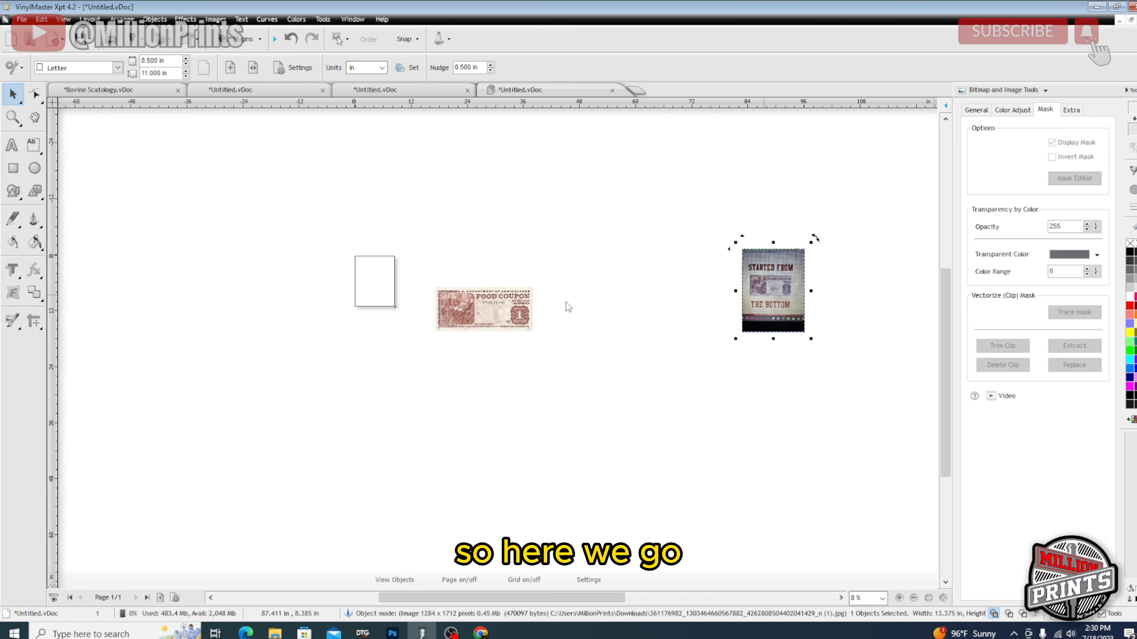
scroll(384, 284, up, 2)
scroll(384, 285, down, 1)
click(485, 363)
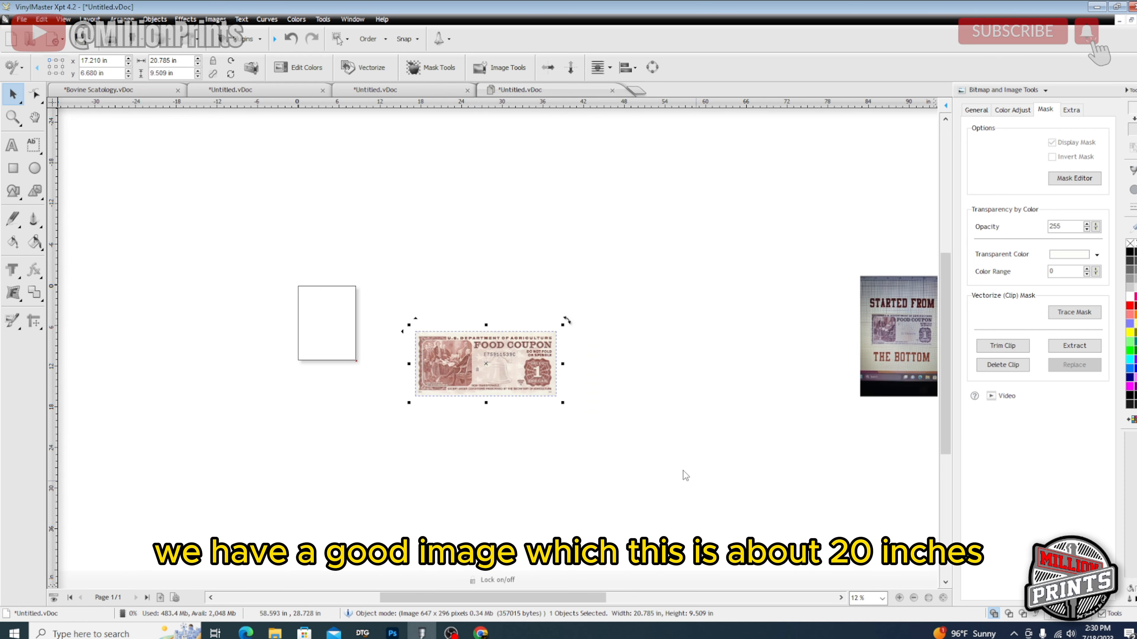
Set the page size to 13 inches wide by 19 inches high.
click(331, 286)
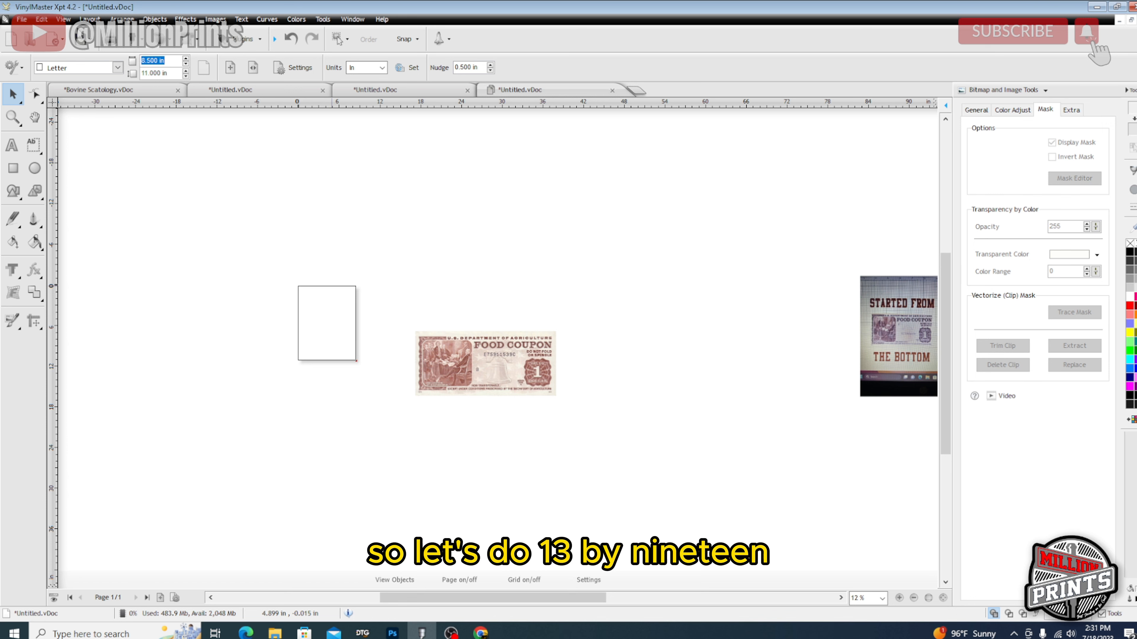
text(13)
key(Return)
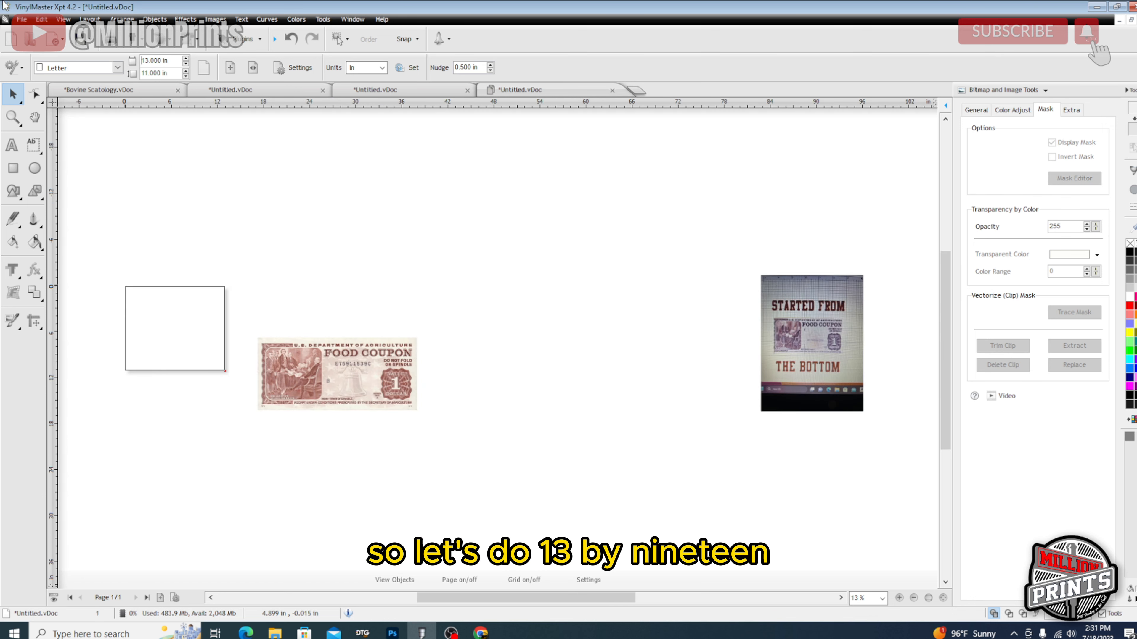
click(161, 71)
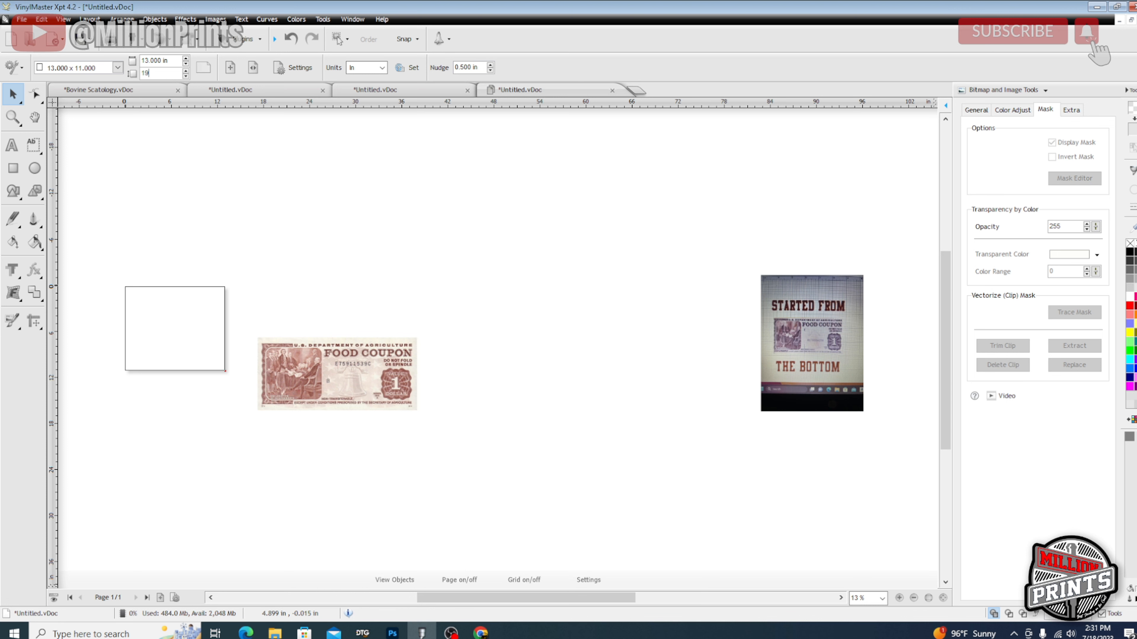
text(19)
key(Return)
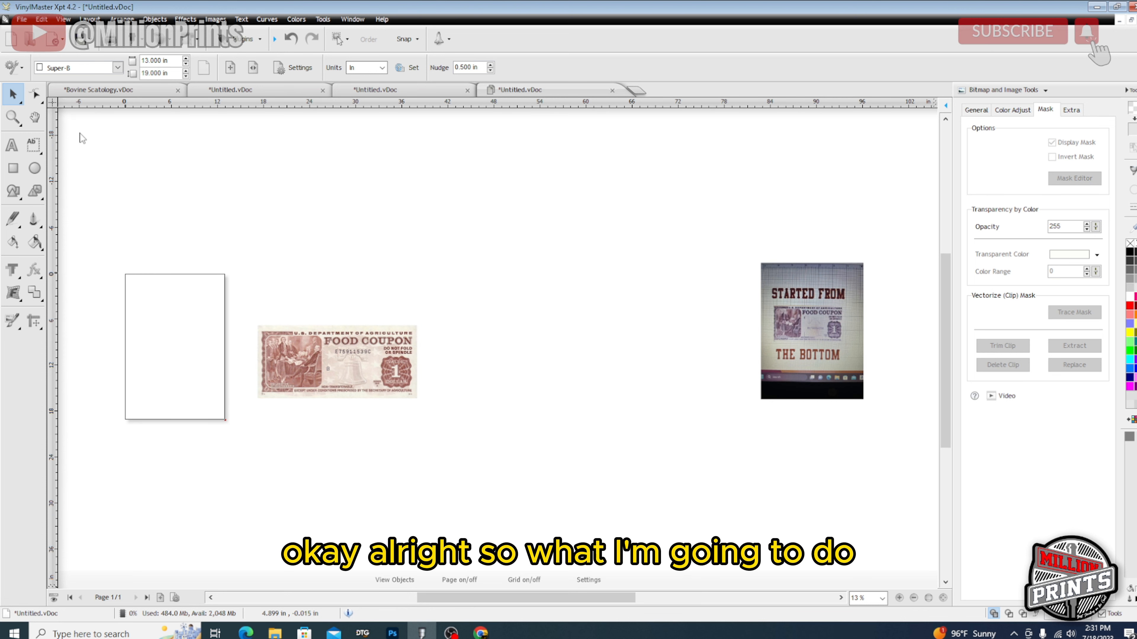
Move the coupon image up and farther right of the page, to about x 22.7, y -3.7 inches.
drag(379, 367, 419, 285)
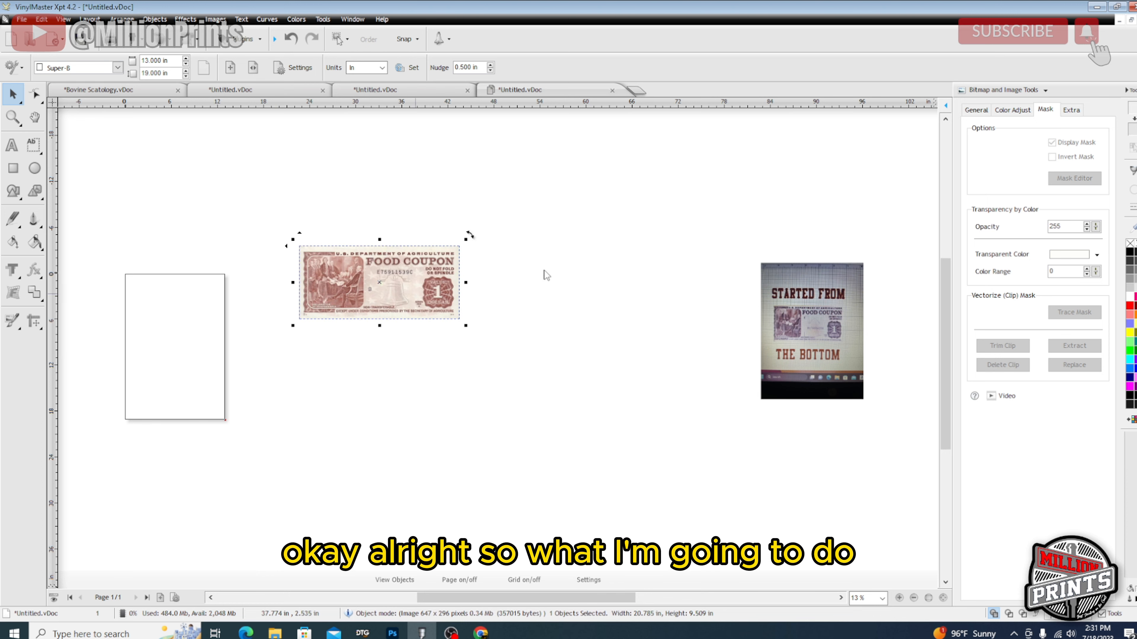
scroll(234, 270, up, 1)
scroll(234, 270, down, 1)
scroll(389, 315, up, 1)
scroll(549, 433, down, 1)
scroll(550, 437, down, 1)
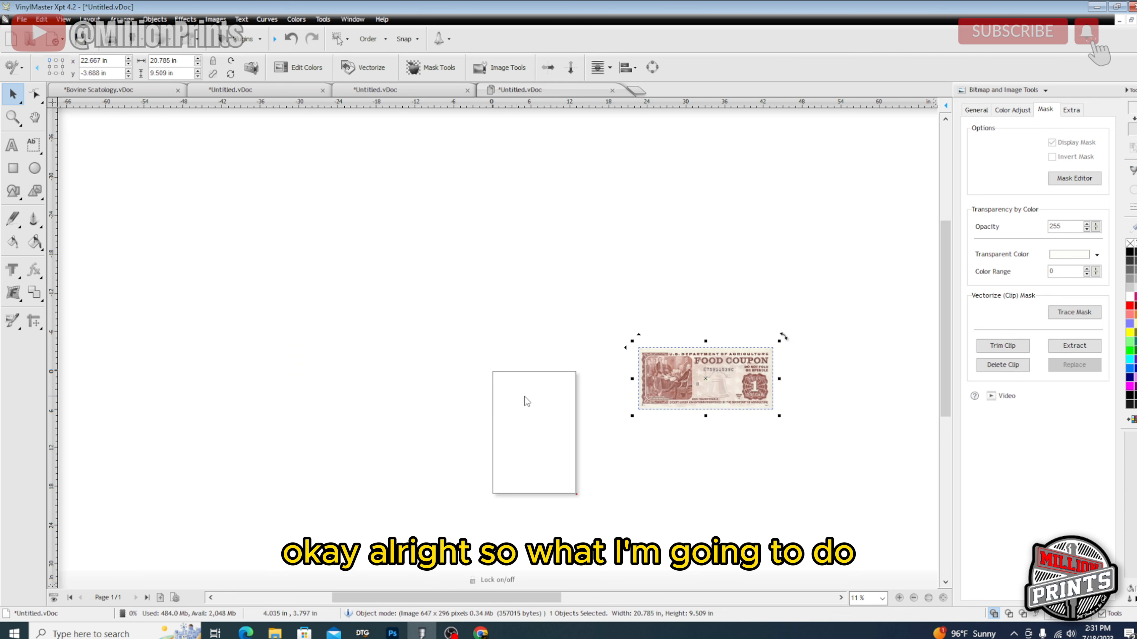
scroll(635, 375, up, 3)
scroll(551, 358, down, 2)
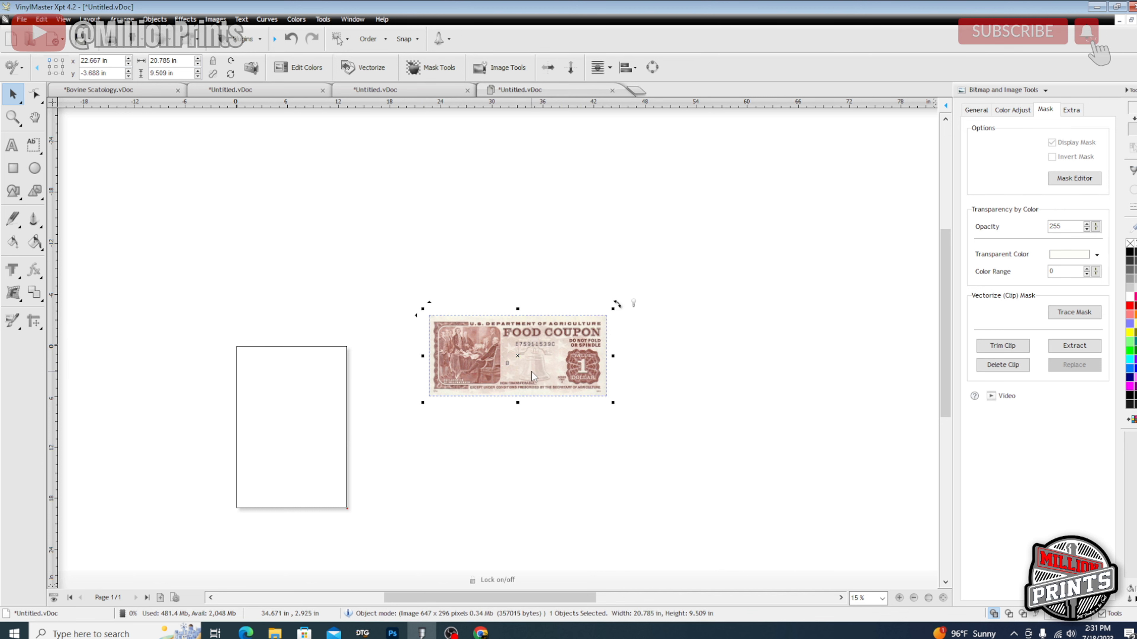
Move the coupon image to about x 16.4, y -11.7 inches and export it to Downloads as a PNG named "food coupon".
drag(492, 358, 439, 290)
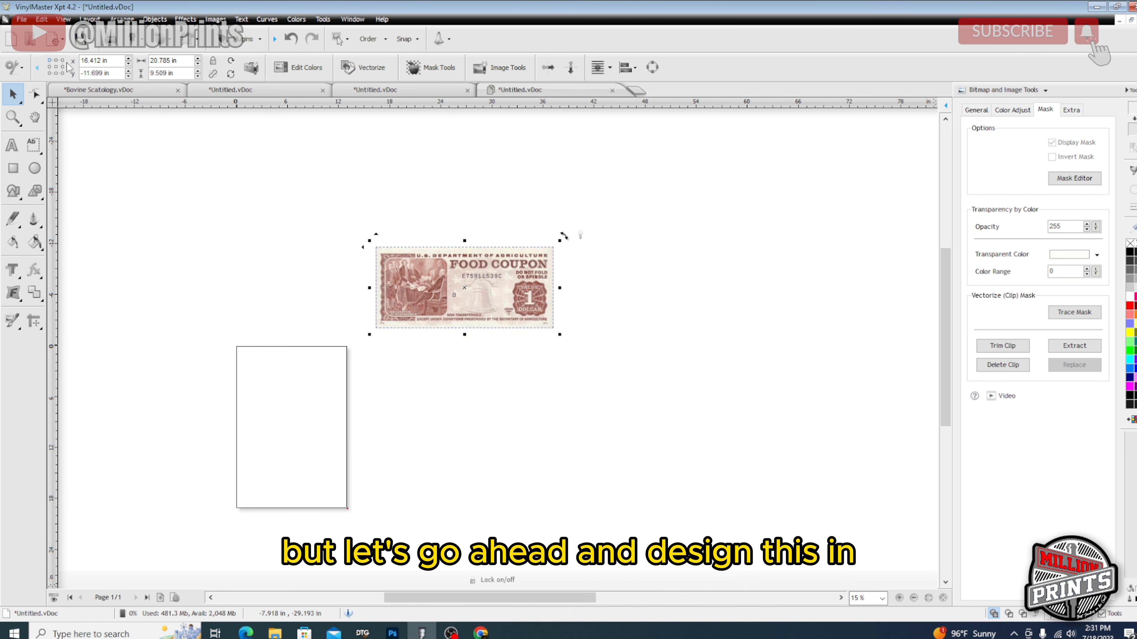
click(26, 20)
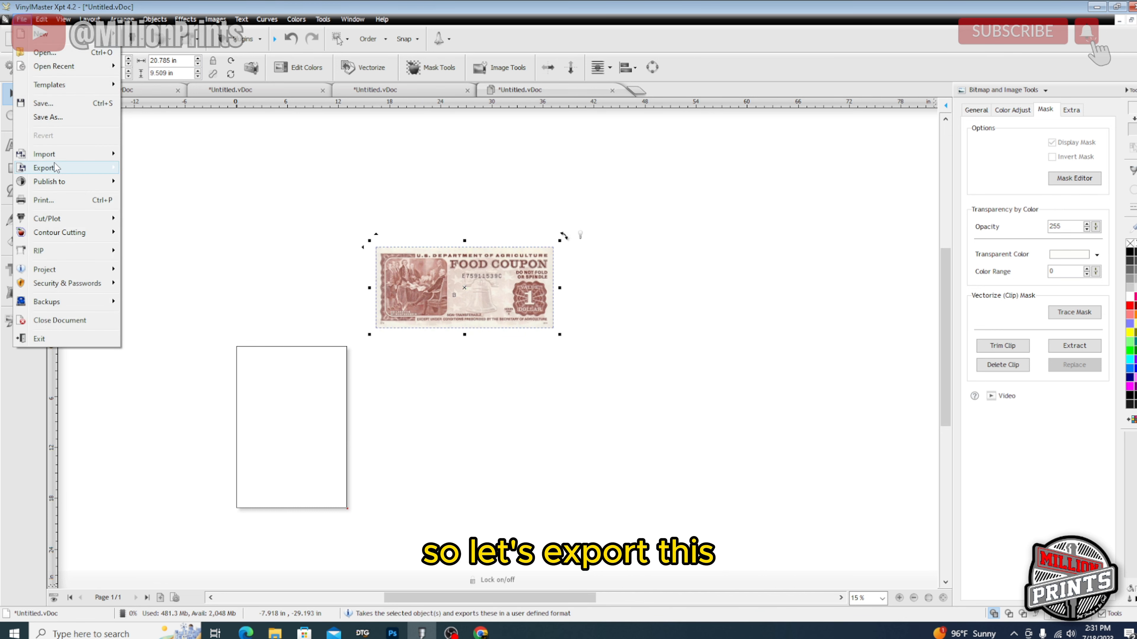
mouse_move(60, 168)
click(166, 168)
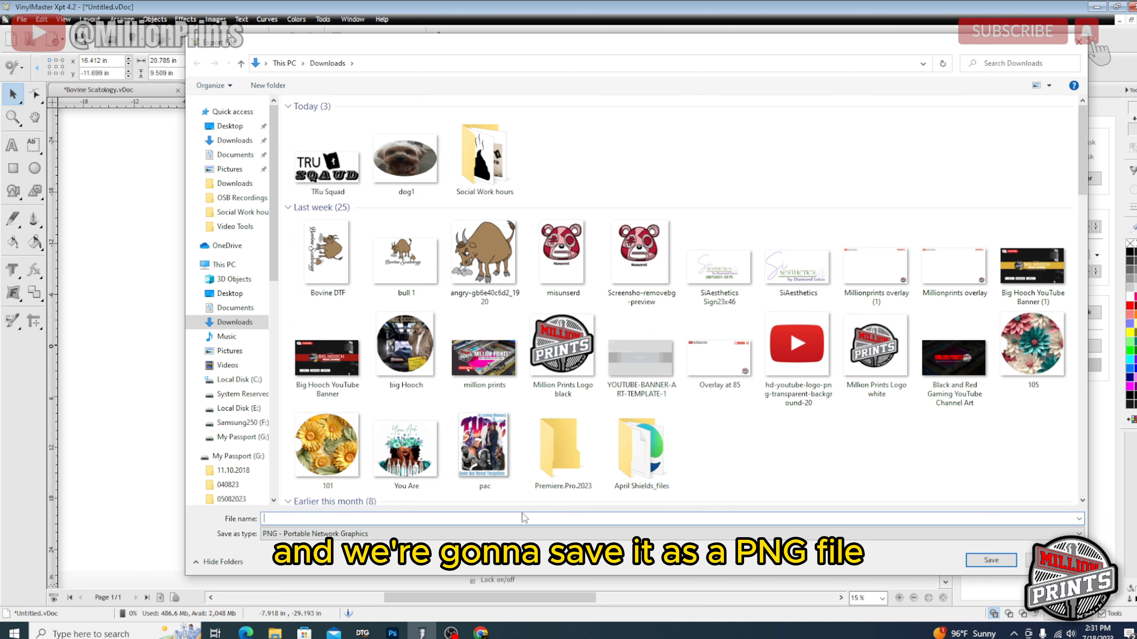
text(f)
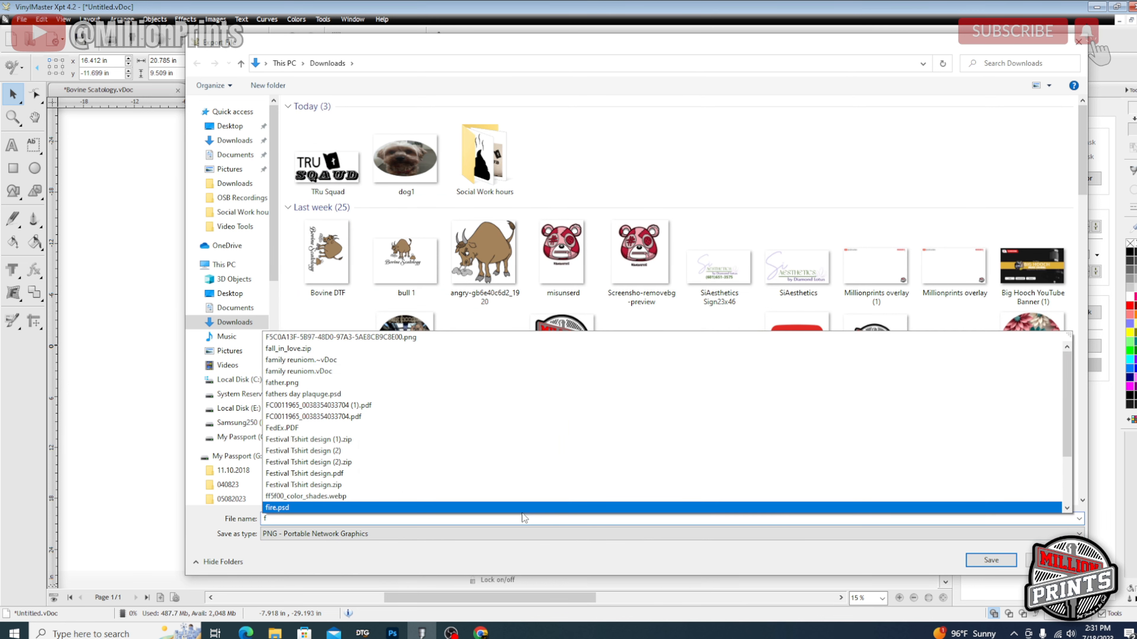
text(ood coupon)
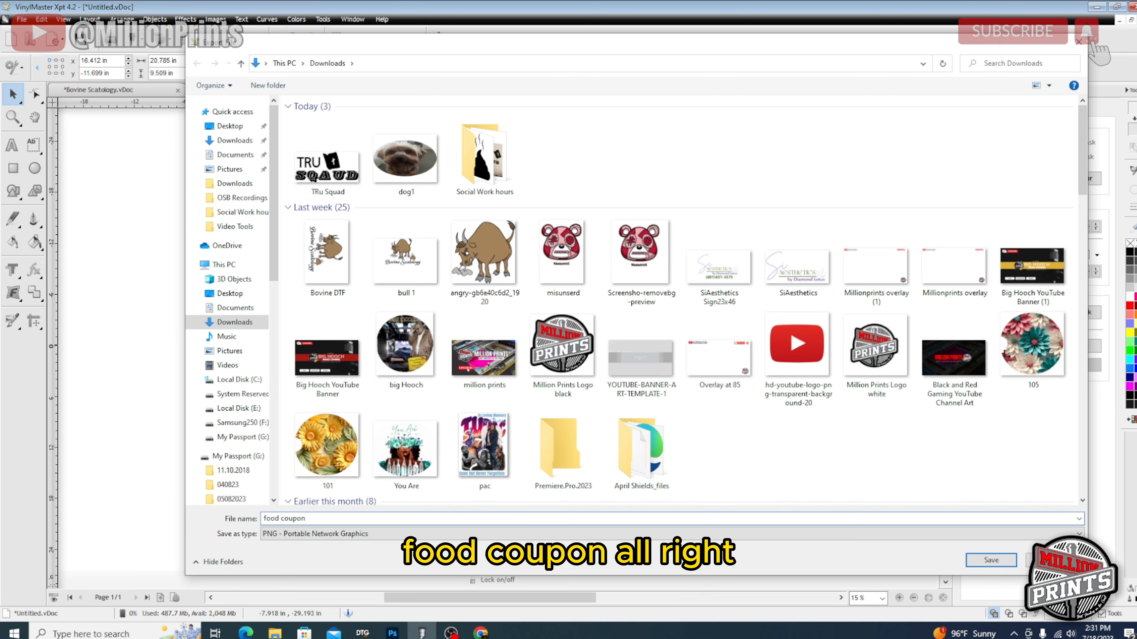
click(991, 560)
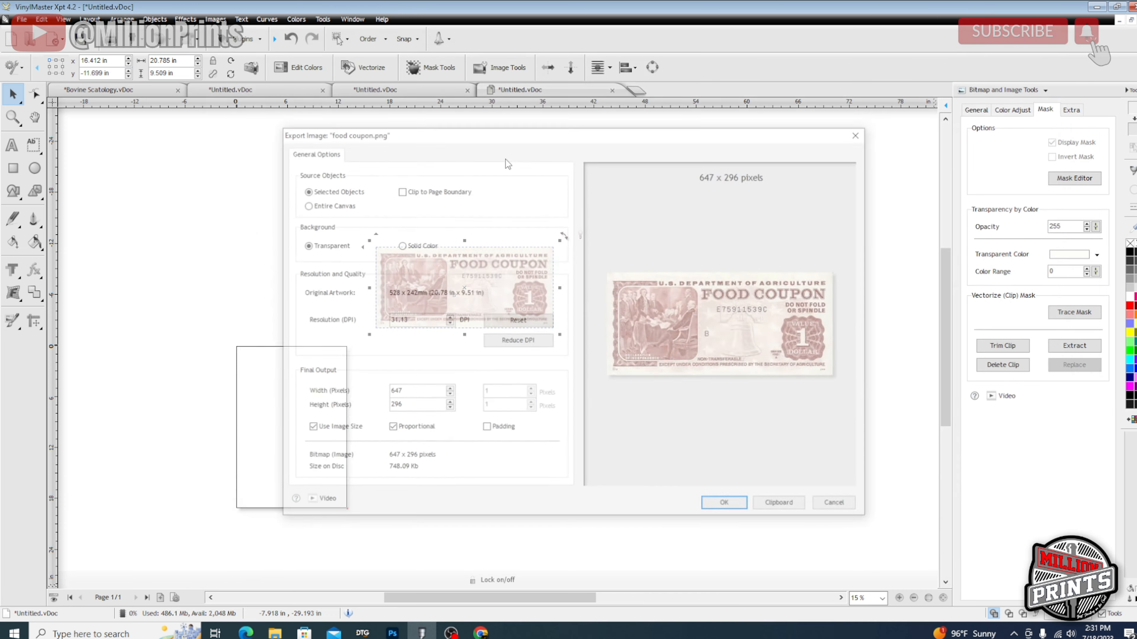
click(726, 507)
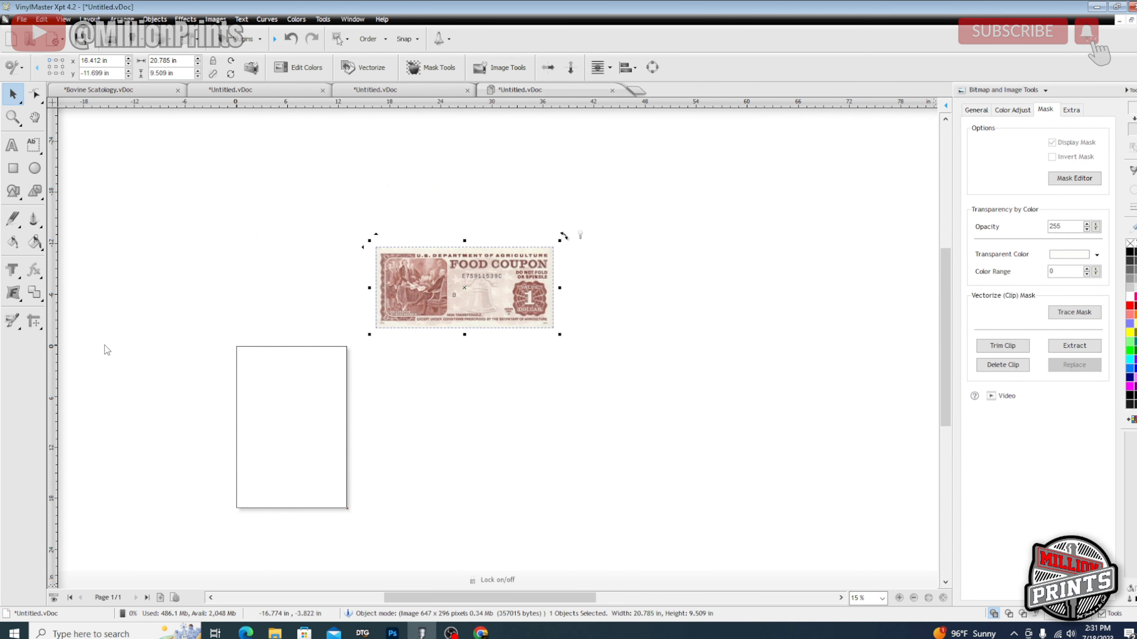
Switch to Photoshop and create a transparent 13 x 19 inch document at 150 ppi.
click(392, 632)
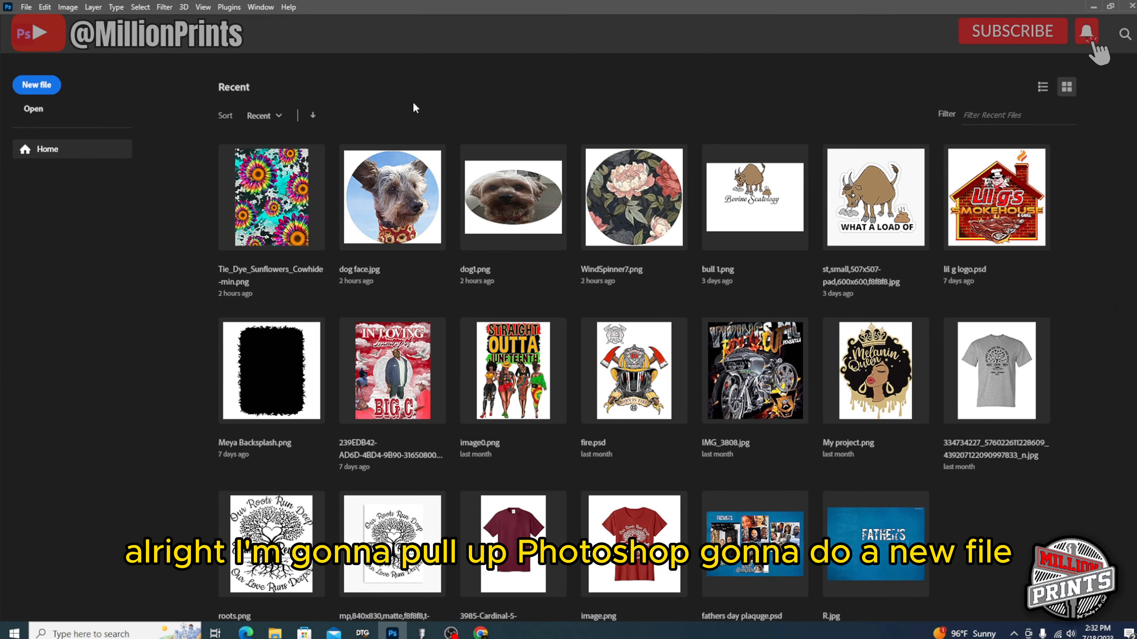
click(36, 86)
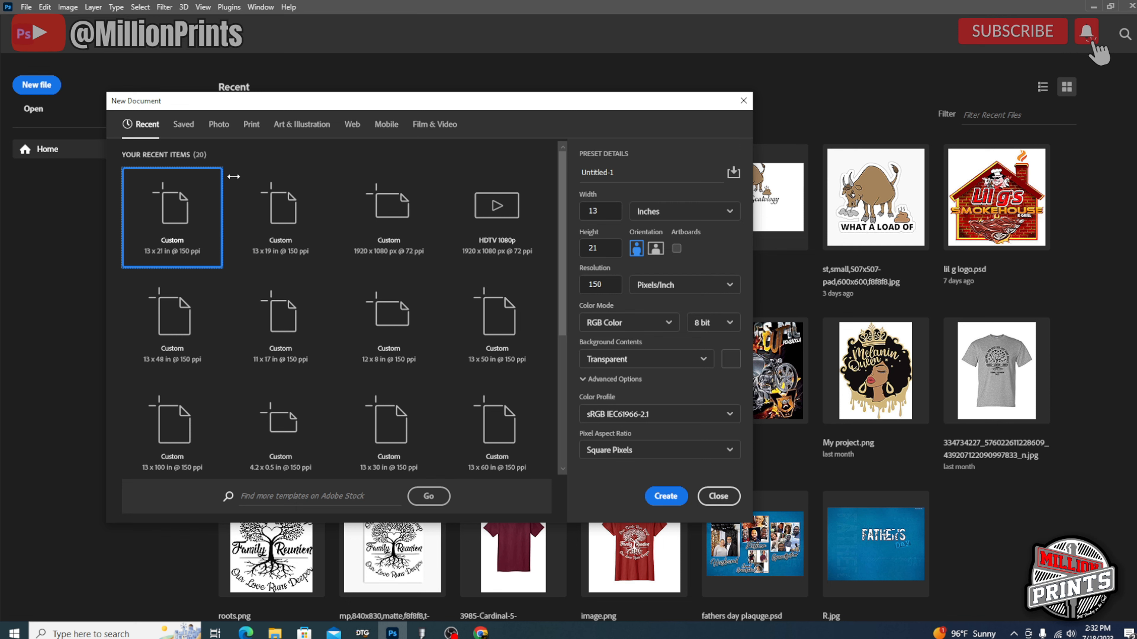
click(279, 215)
click(665, 496)
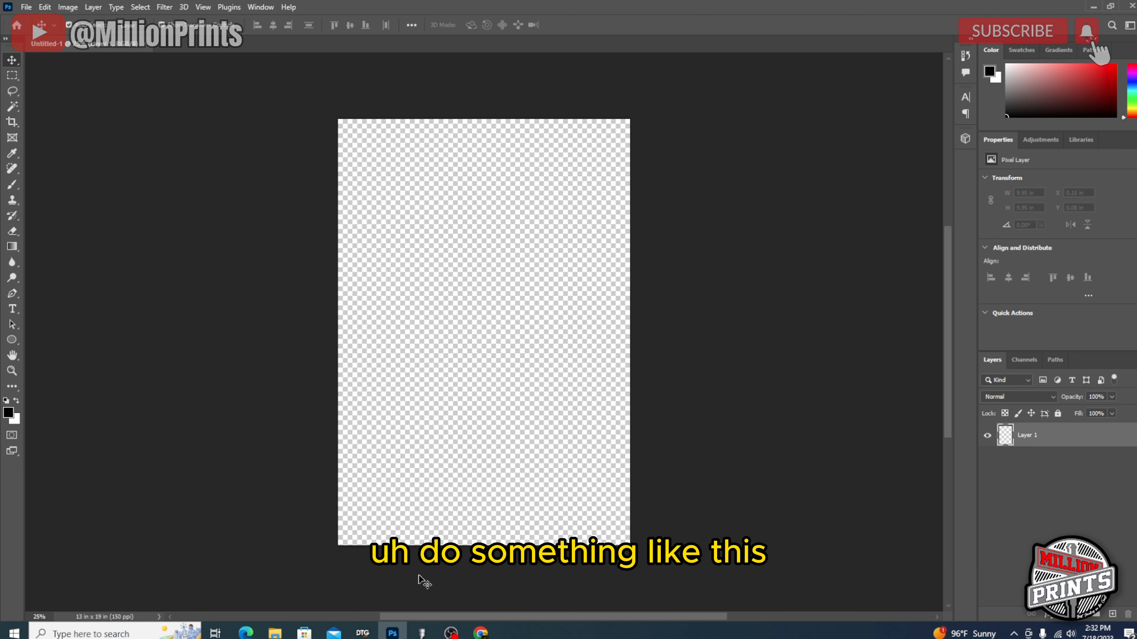
Switch back to VinylMaster and add the text "STARTED FROM" in Arial beside the reference photo.
click(420, 633)
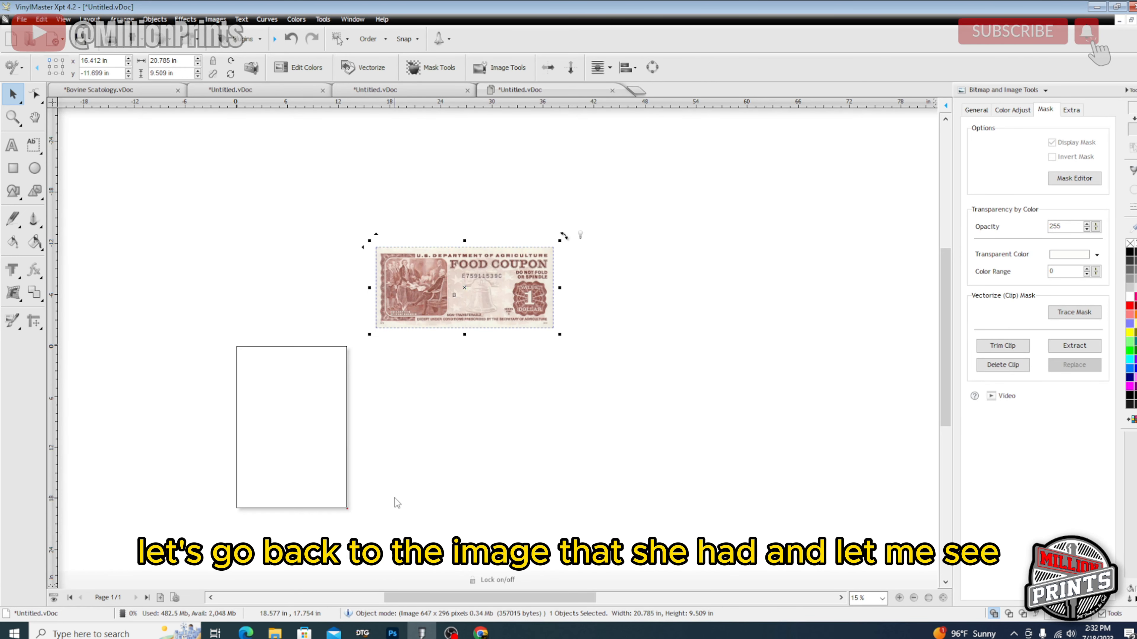
click(741, 380)
scroll(656, 358, up, 7)
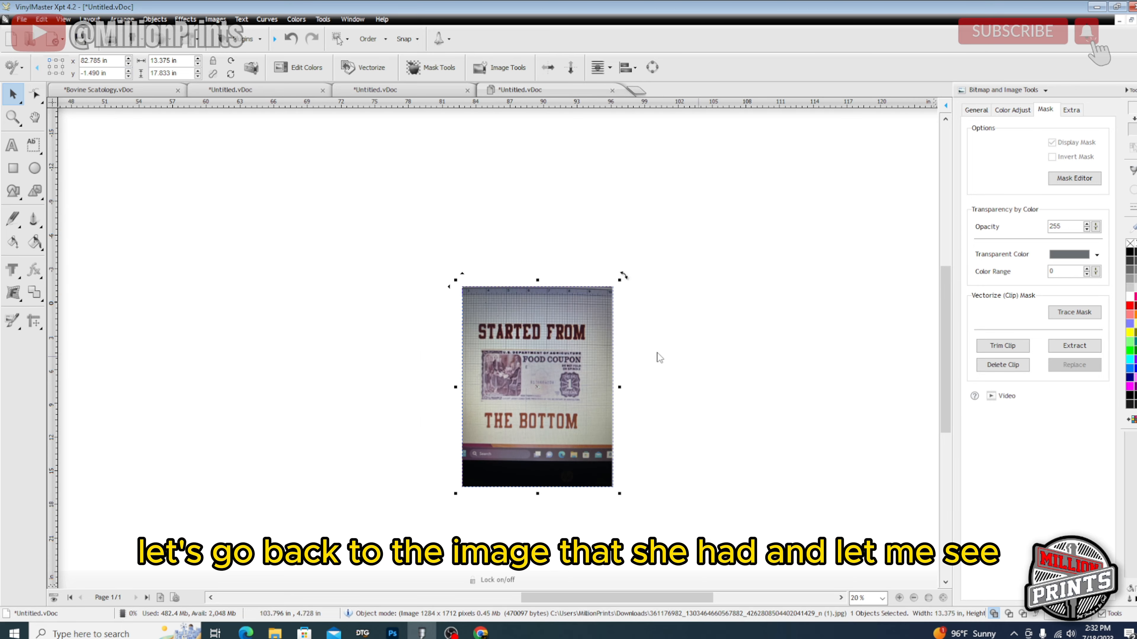
scroll(625, 310, down, 4)
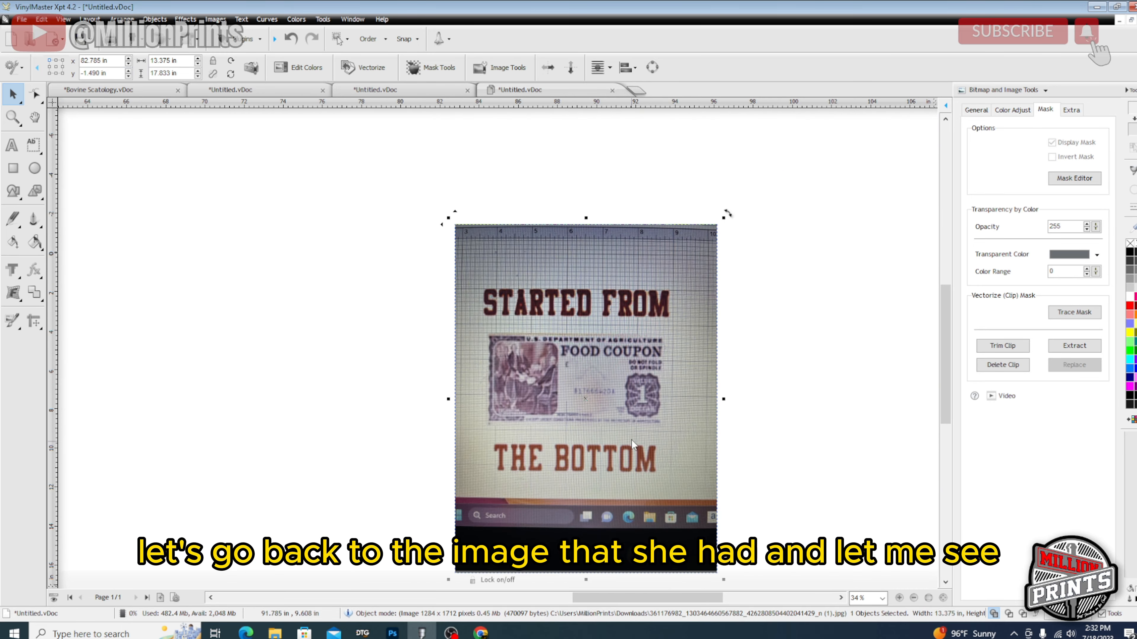
scroll(622, 423, up, 3)
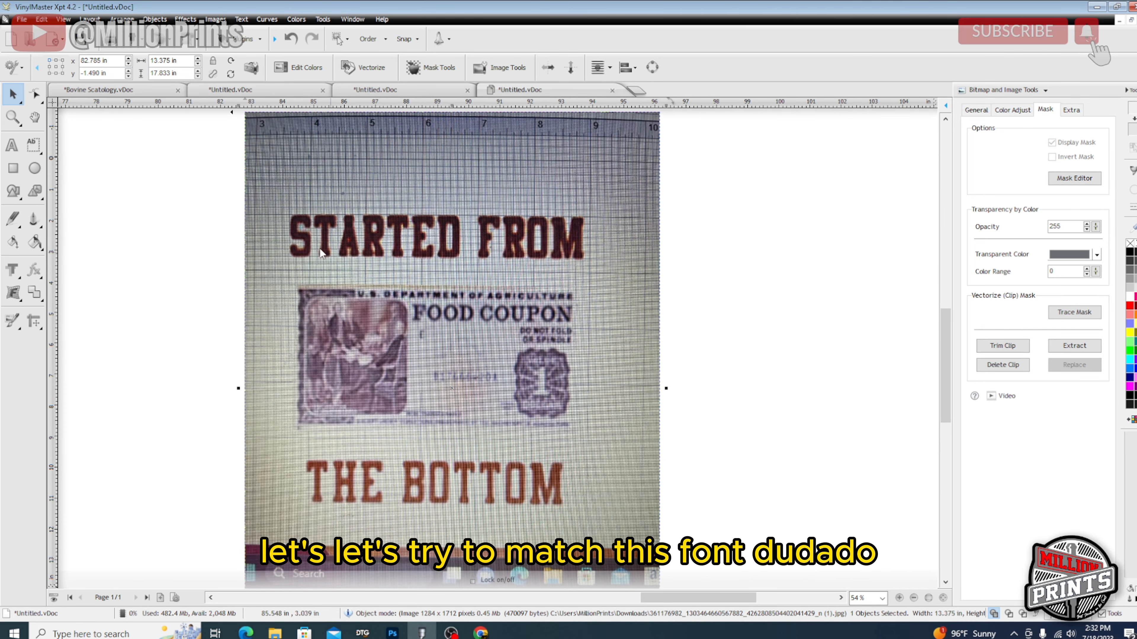
click(11, 149)
click(300, 240)
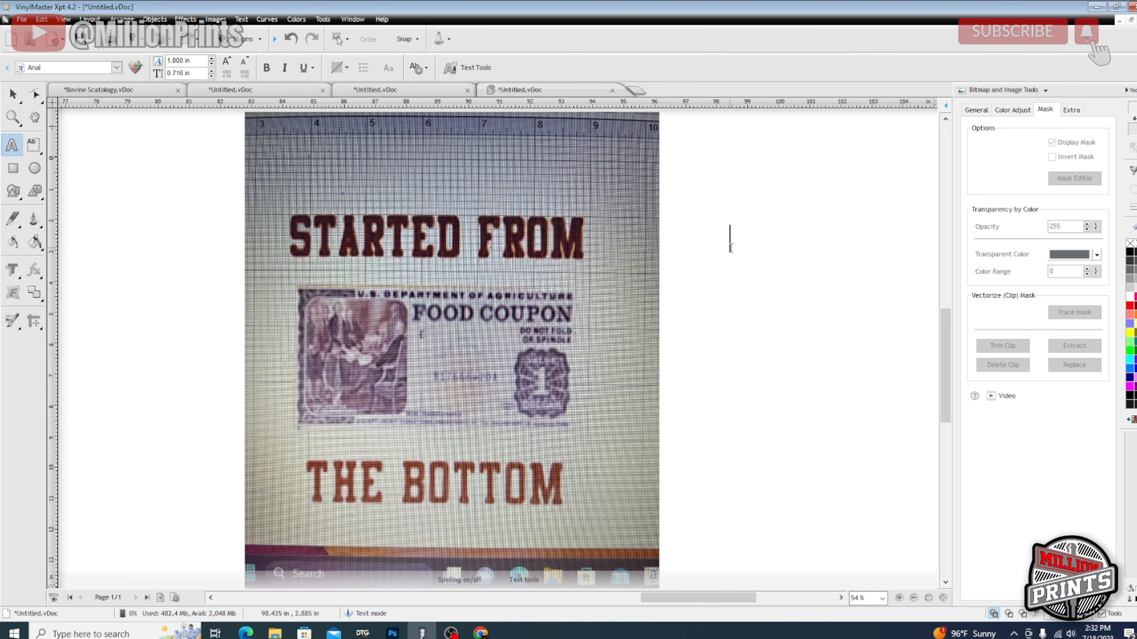
text(STARTED)
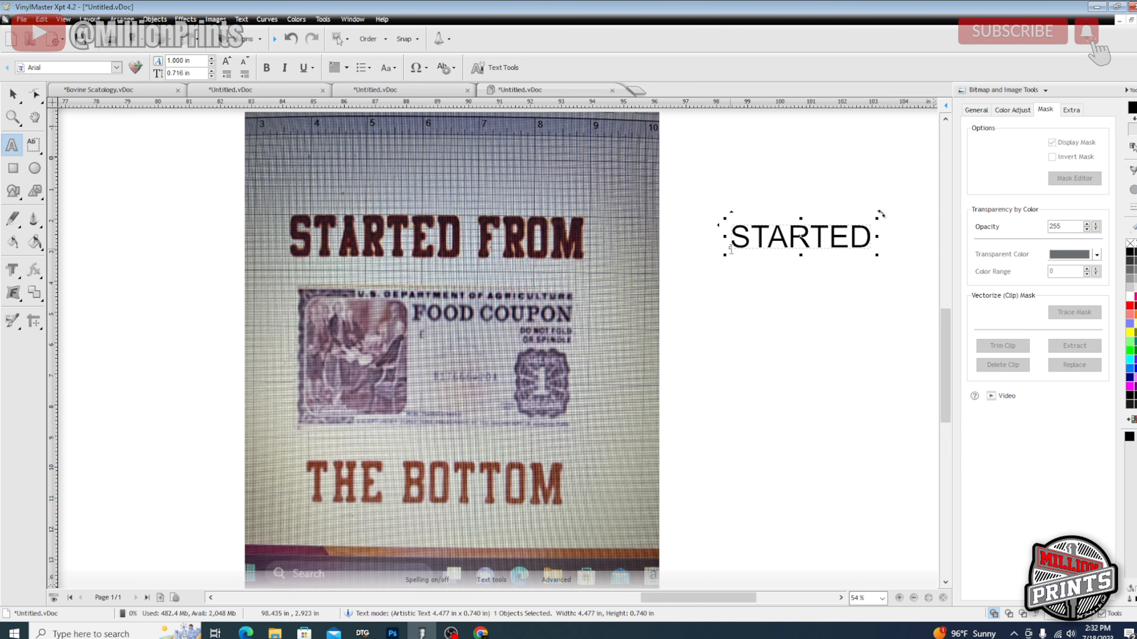
text(FR)
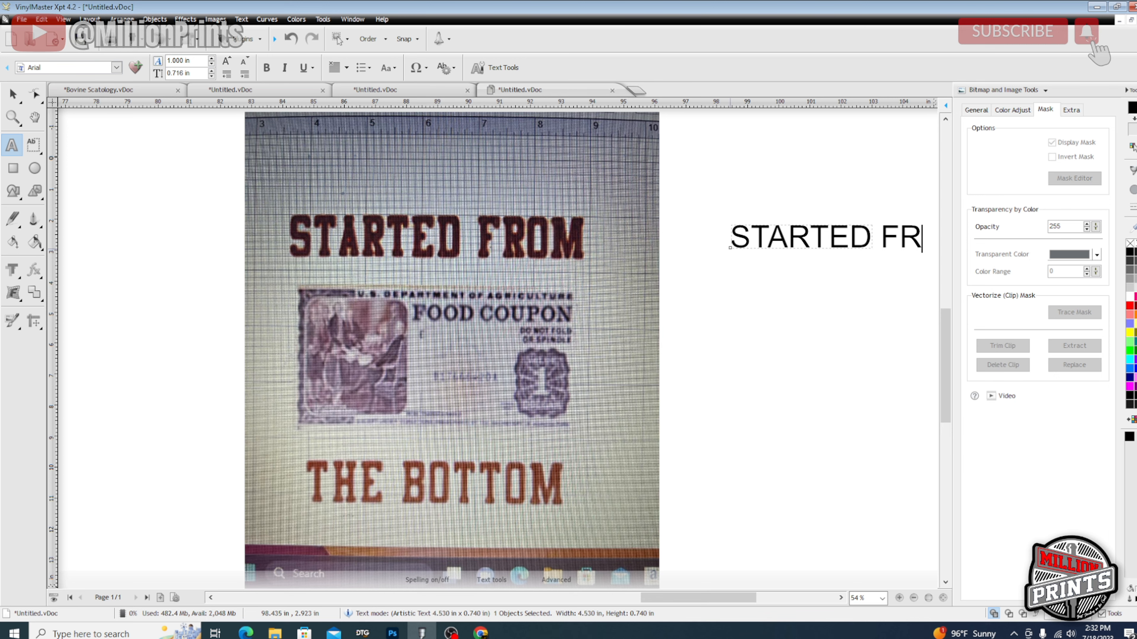
text(OM)
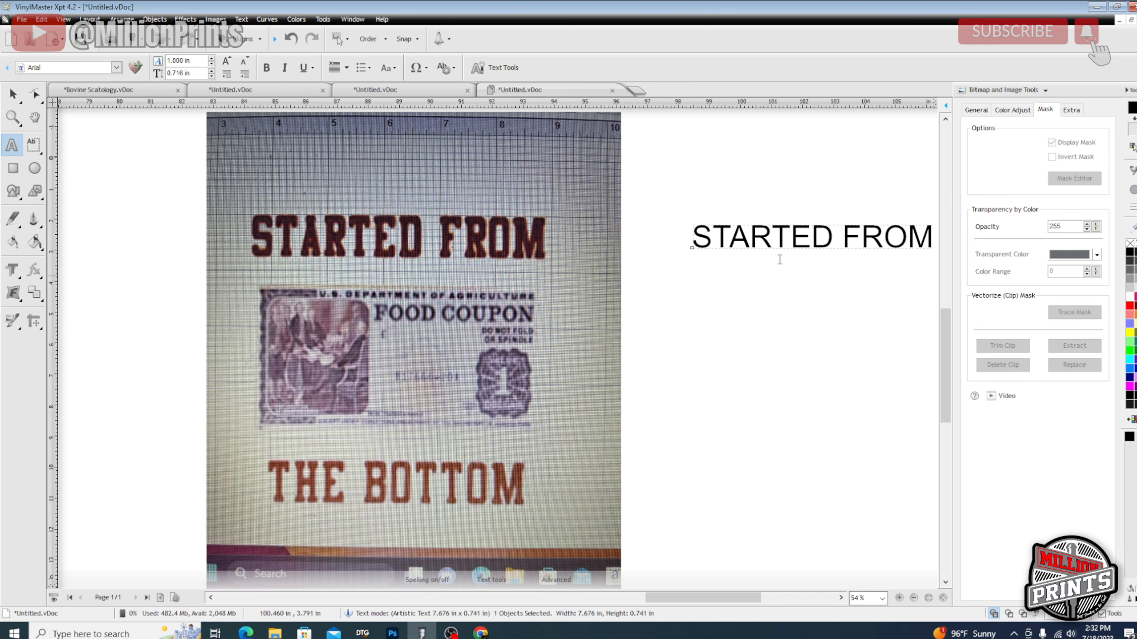
Select the "STARTED FROM" text and look through the installed fonts for one matching the reference photo's lettering.
drag(694, 239, 931, 260)
click(117, 68)
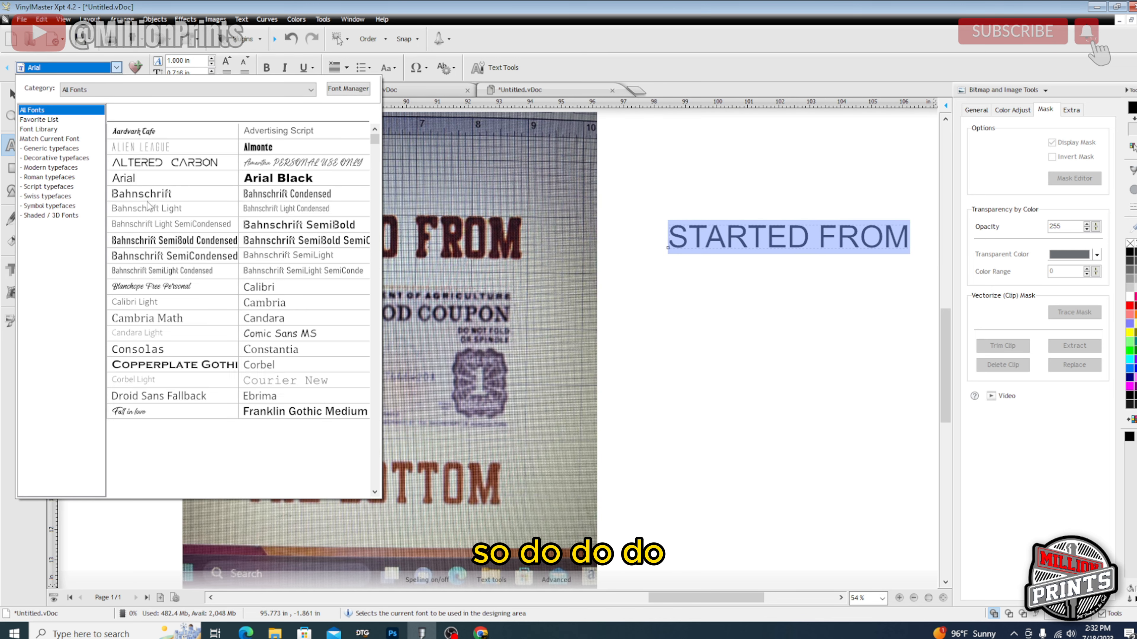
scroll(269, 349, down, 3)
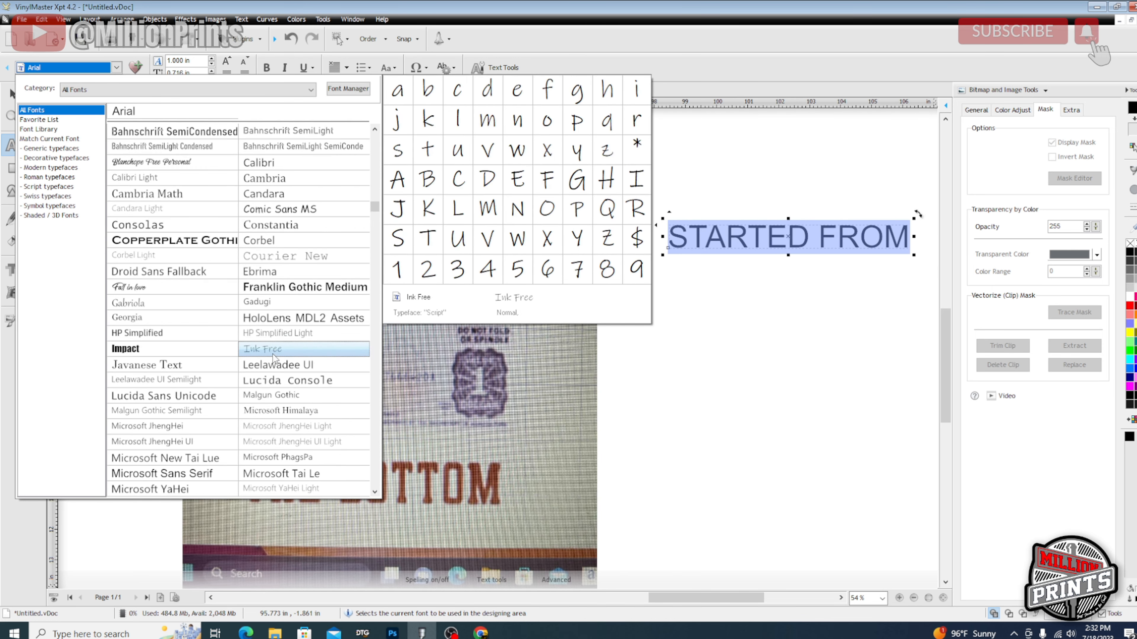
scroll(274, 358, down, 3)
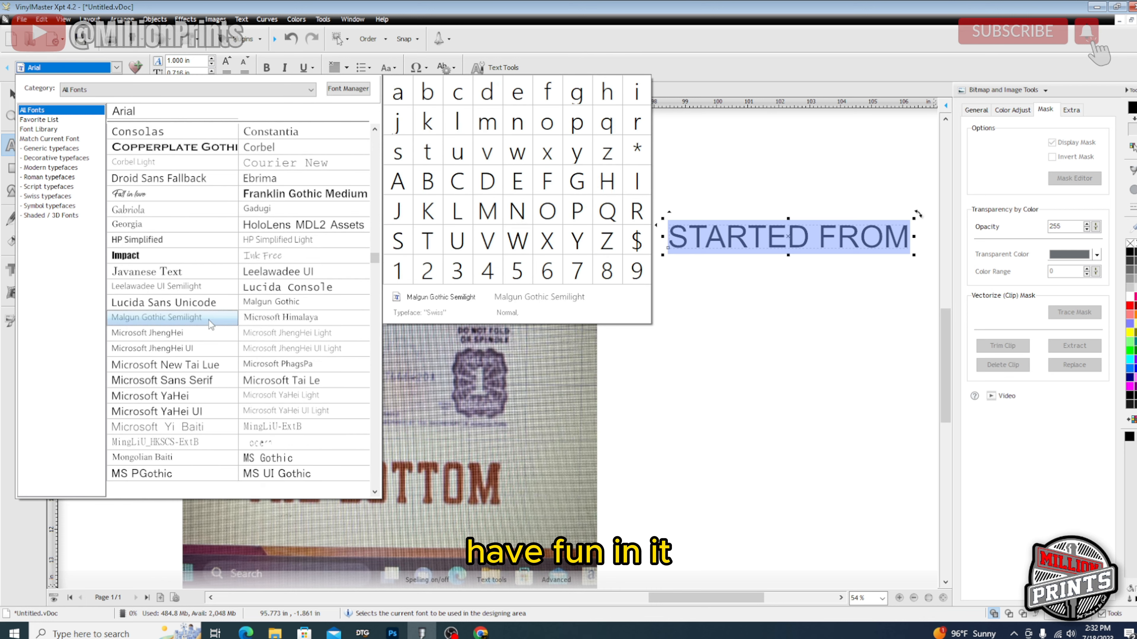
scroll(210, 326, down, 8)
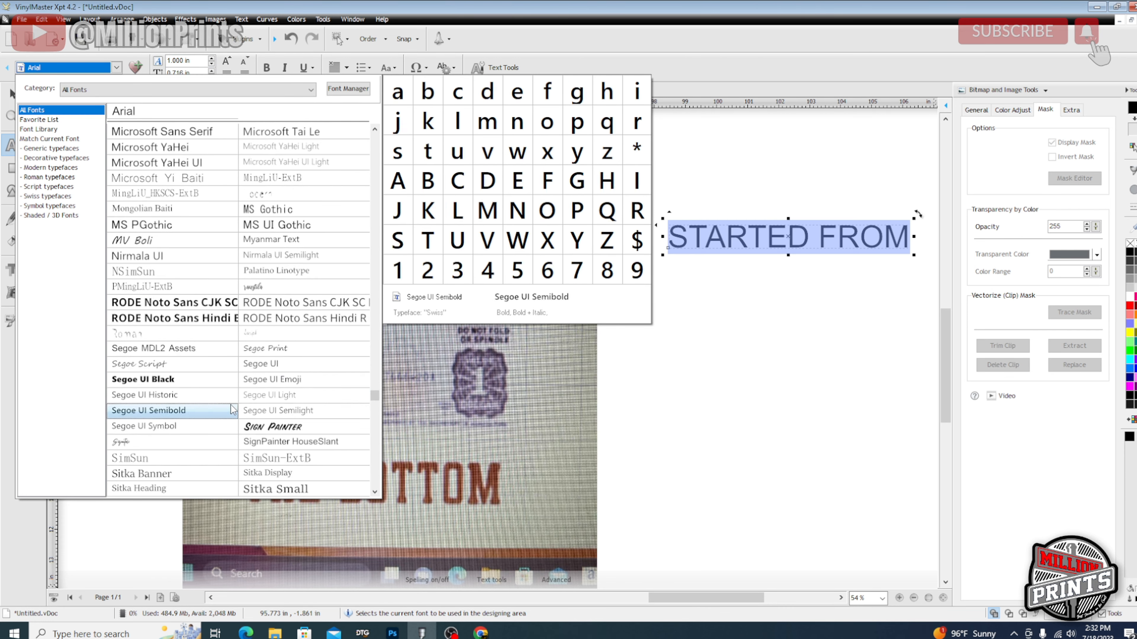
scroll(233, 409, down, 5)
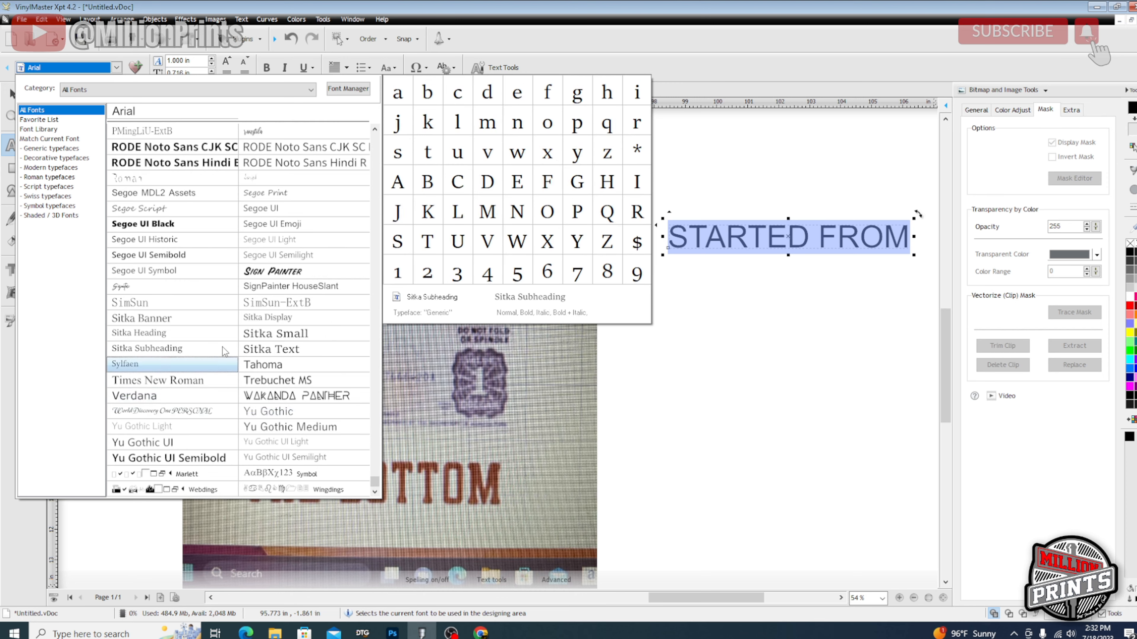
scroll(242, 349, up, 7)
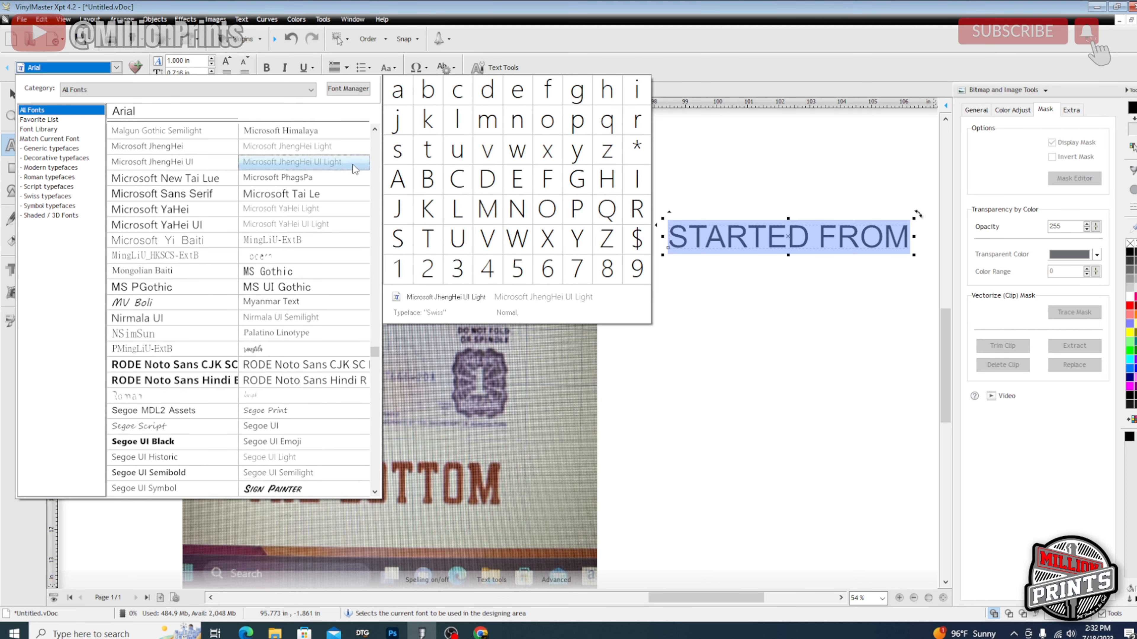
scroll(349, 165, up, 1)
click(773, 312)
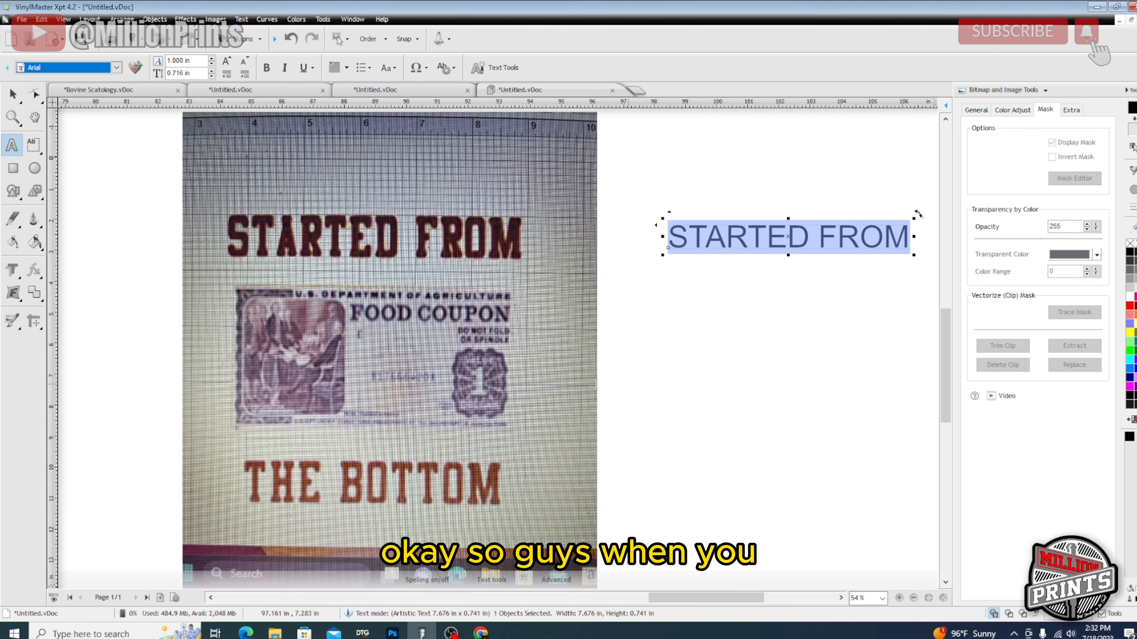
Switch to Chrome and open dafont.com in a new tab.
click(480, 634)
click(164, 12)
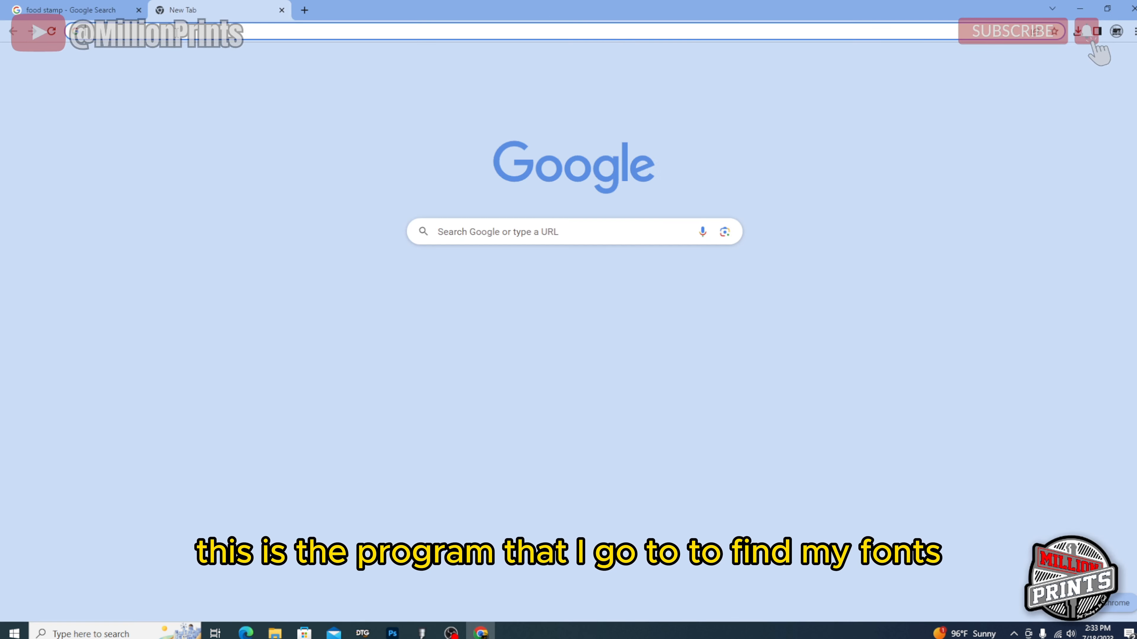
text(DA)
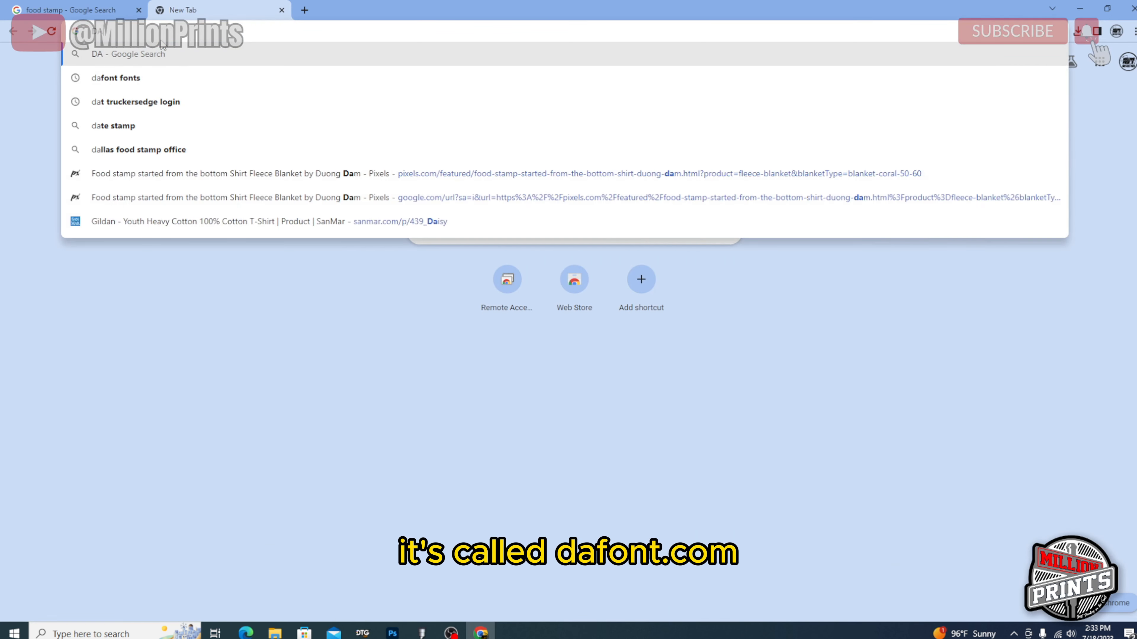
text(FONT)
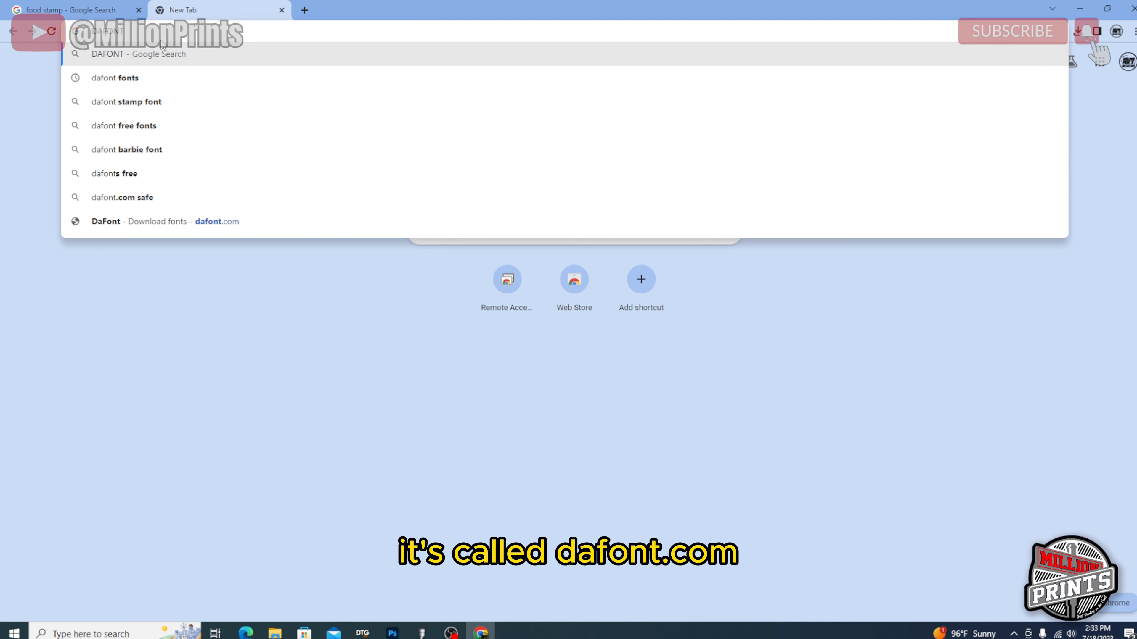
text(.C)
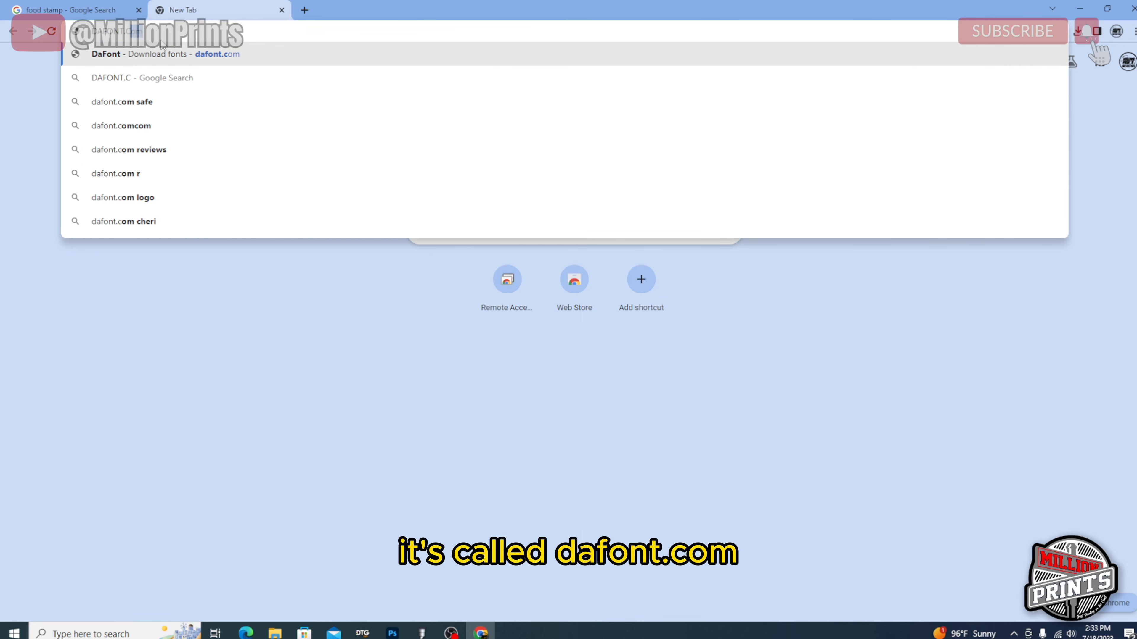
text(OM)
key(Return)
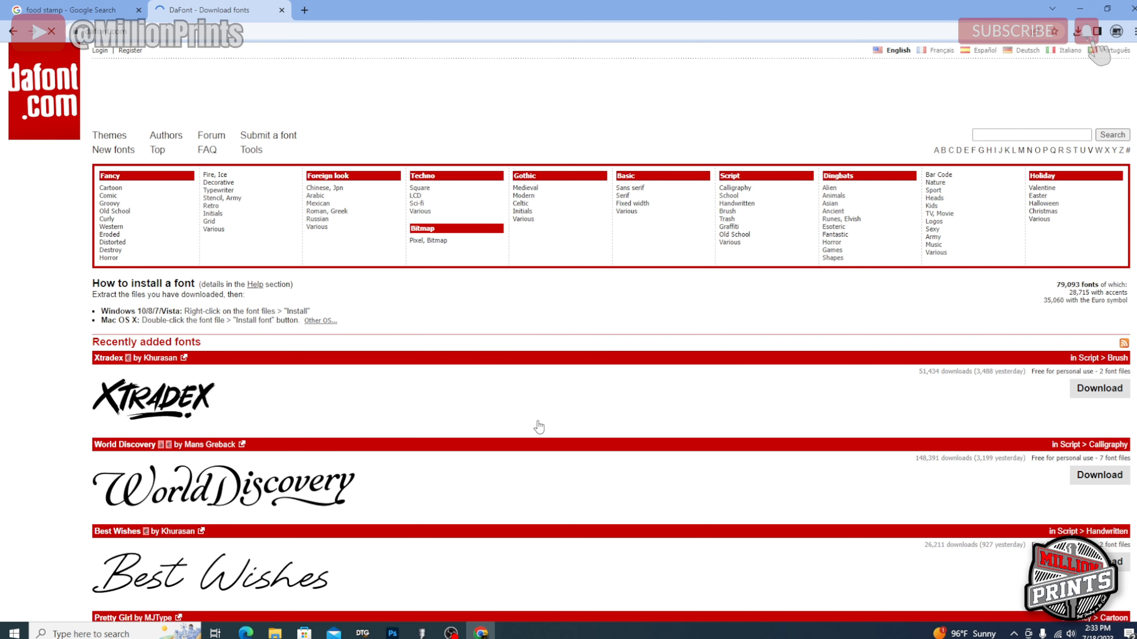
Open the Old School category under Fancy fonts on dafont.com.
scroll(551, 432, down, 6)
scroll(634, 406, up, 6)
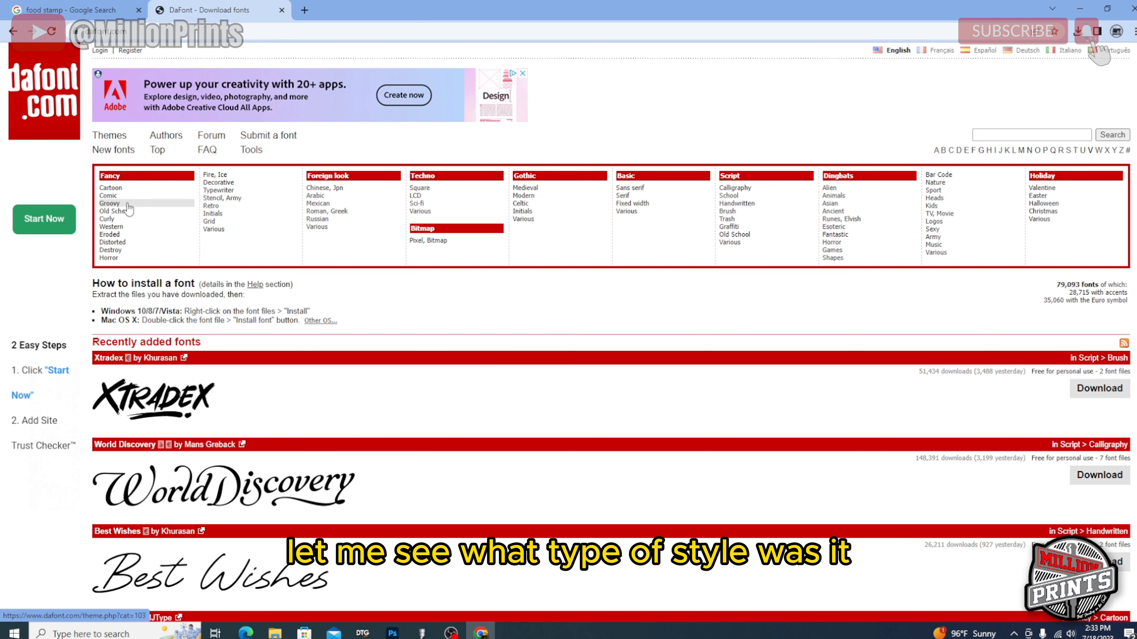
click(124, 216)
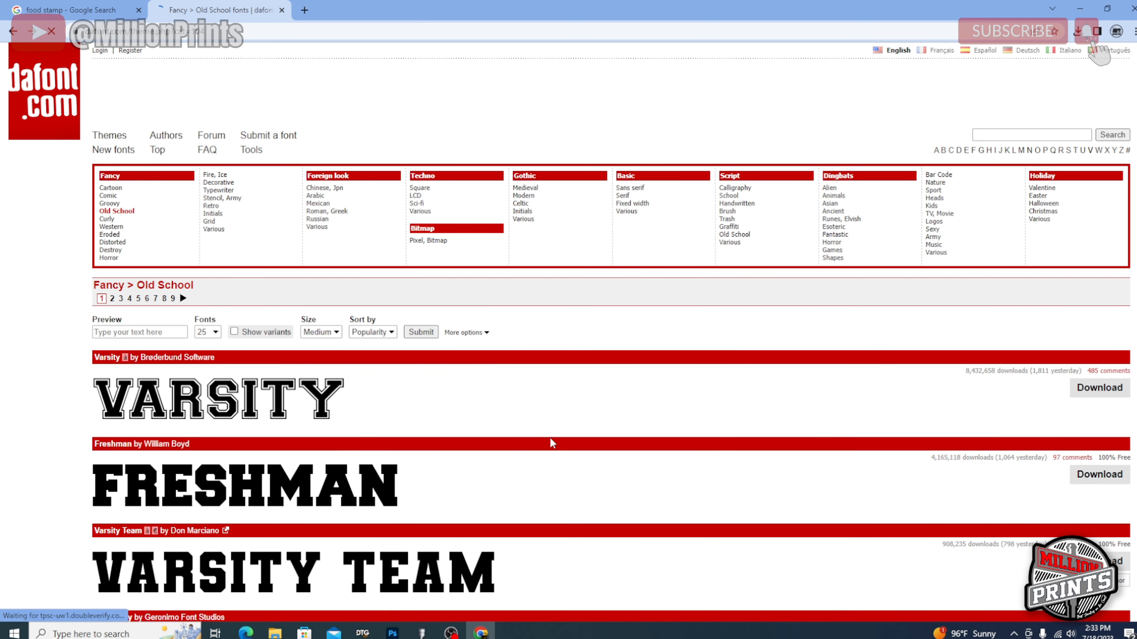
Compare the first Old School fonts with the reference photo's lettering in VinylMaster, and return to the font list in Chrome.
scroll(382, 350, down, 3)
scroll(517, 352, down, 3)
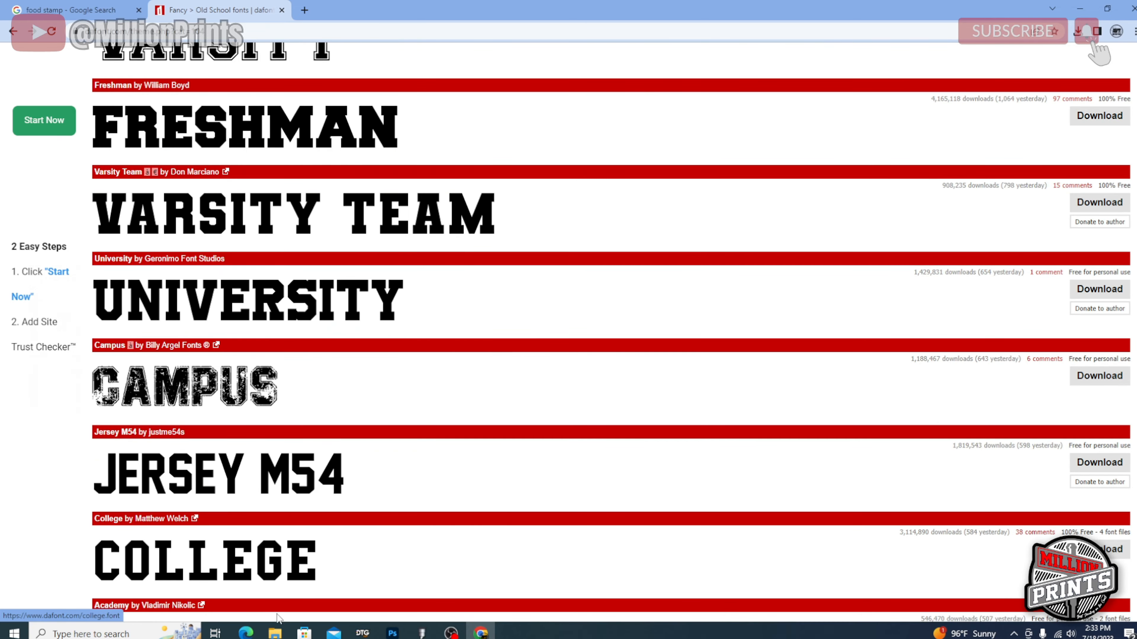
click(420, 633)
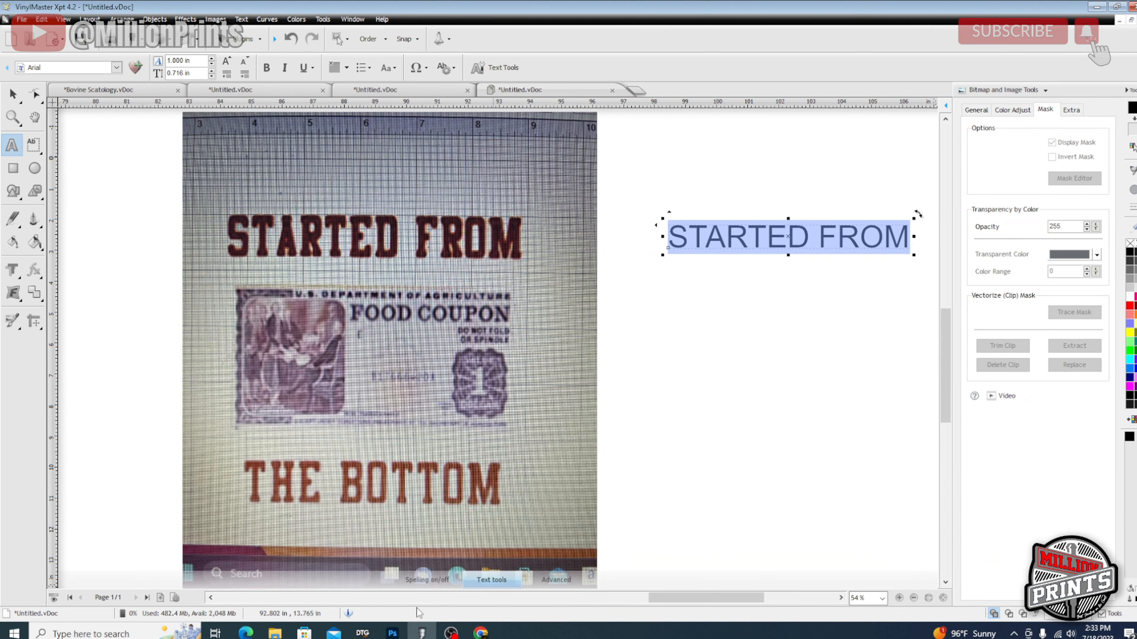
mouse_move(480, 633)
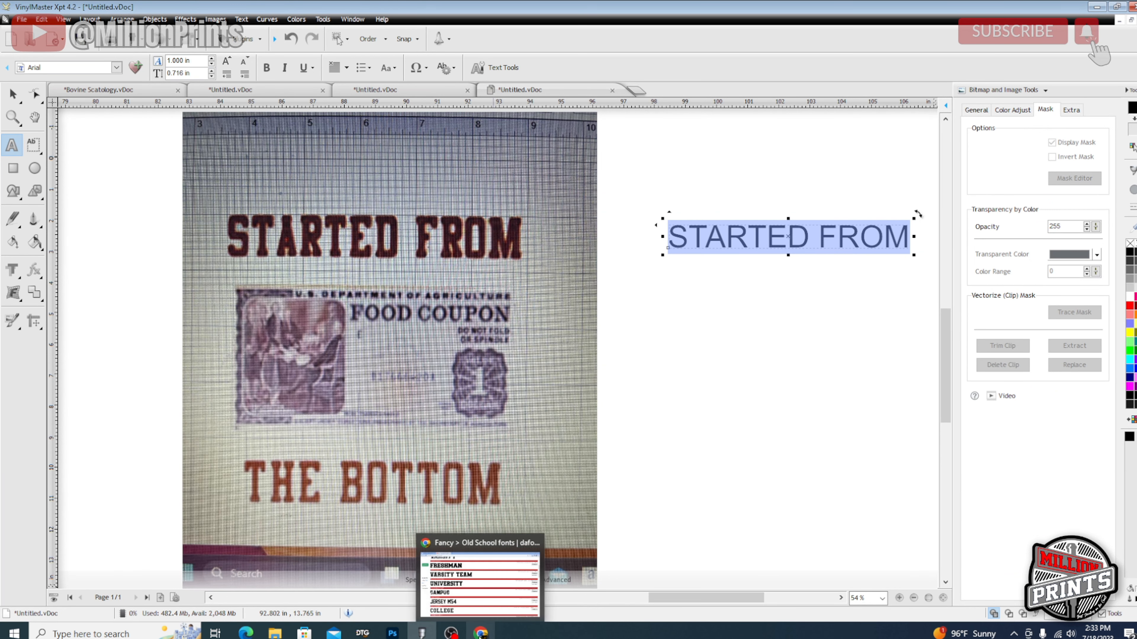
click(465, 633)
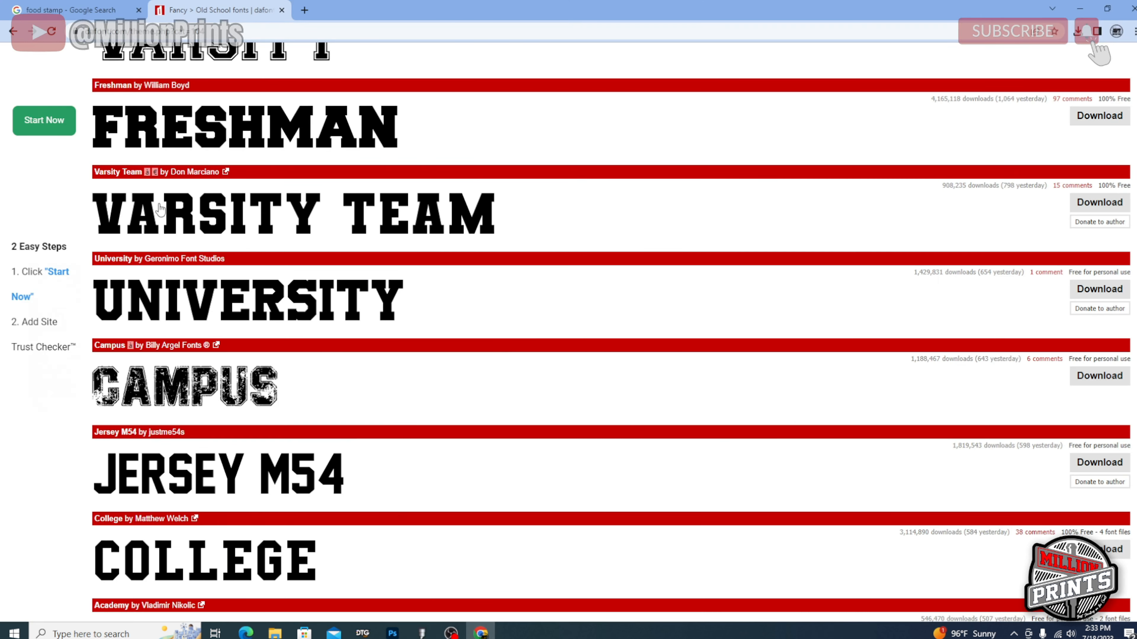
Look through the first page of Old School fonts for stylish lettering similar to the reference photo.
scroll(257, 333, down, 9)
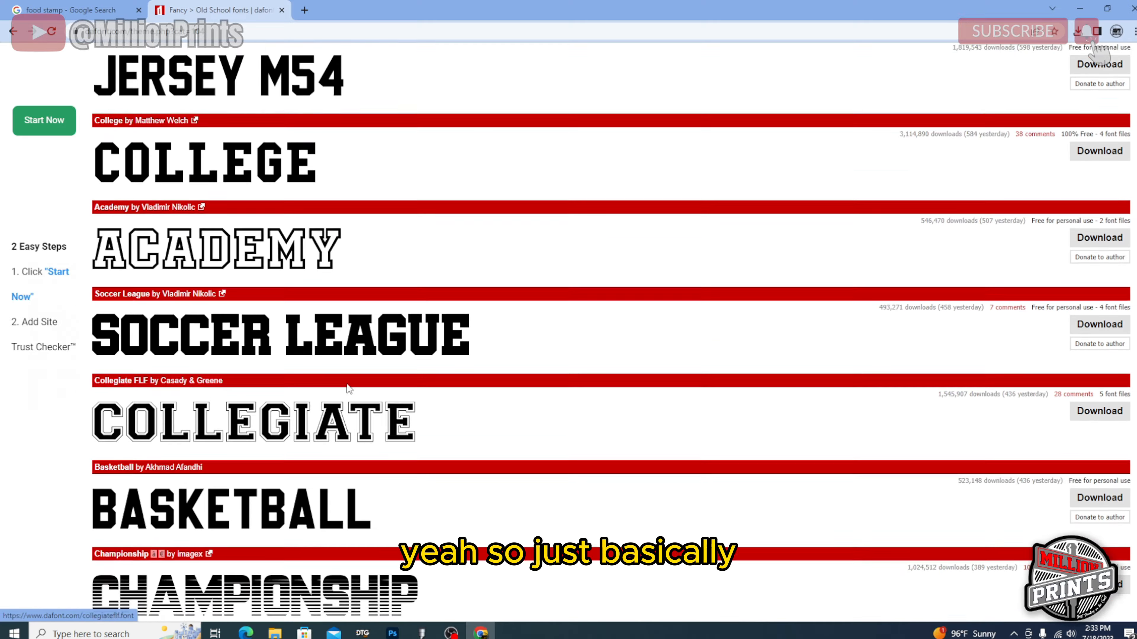
scroll(349, 389, down, 7)
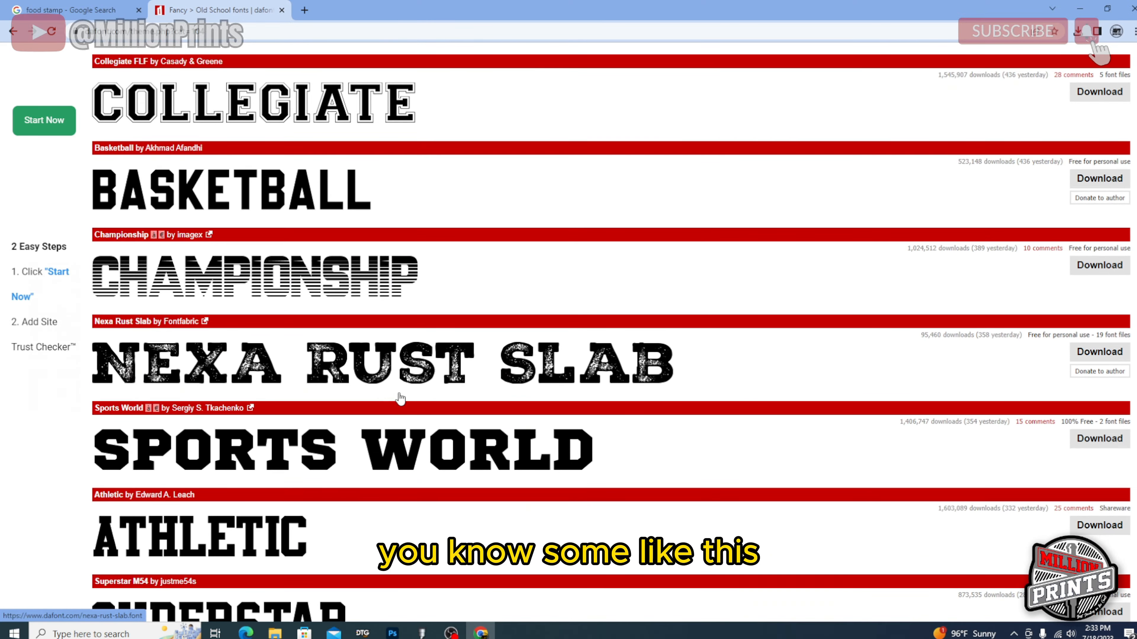
scroll(399, 398, down, 13)
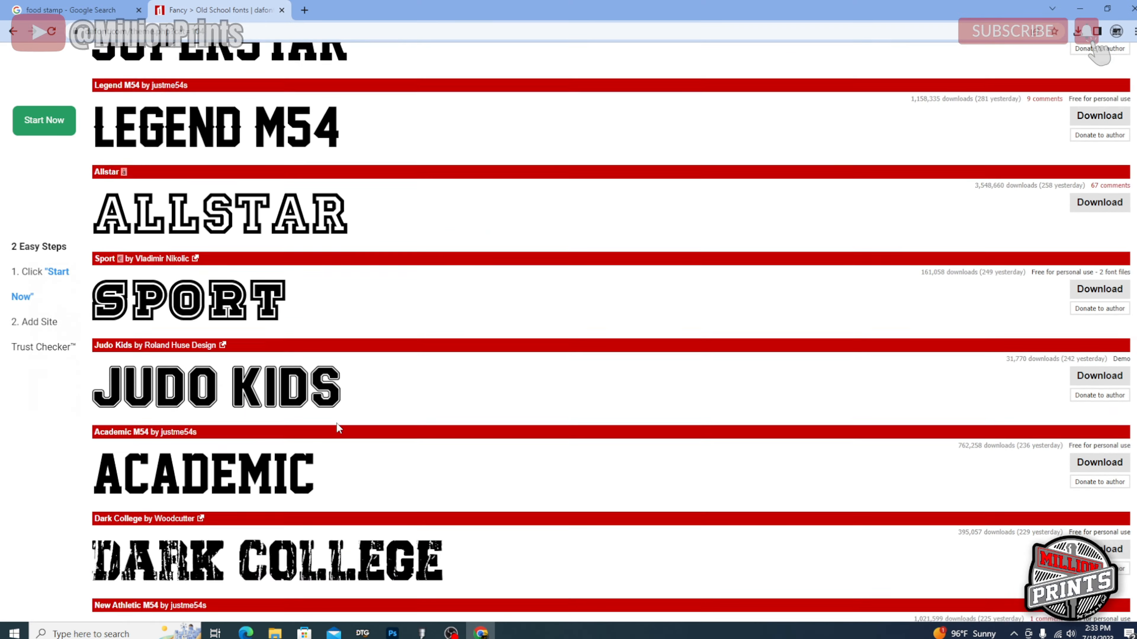
scroll(338, 428, down, 2)
scroll(333, 434, up, 1)
scroll(333, 433, down, 3)
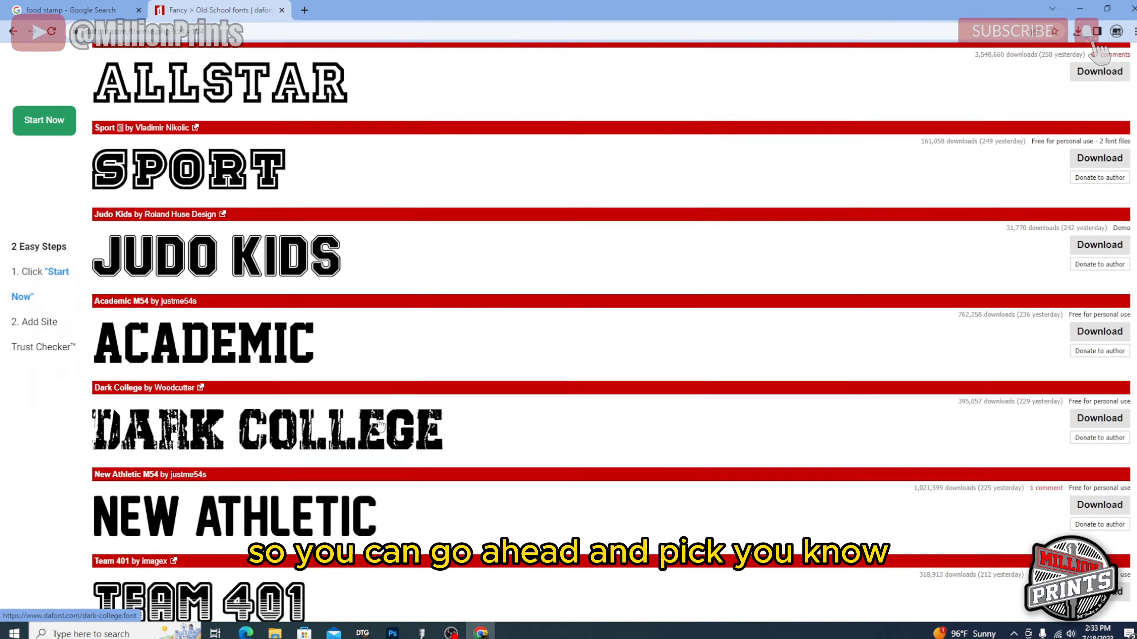
scroll(380, 423, down, 3)
scroll(370, 393, up, 4)
scroll(357, 398, down, 6)
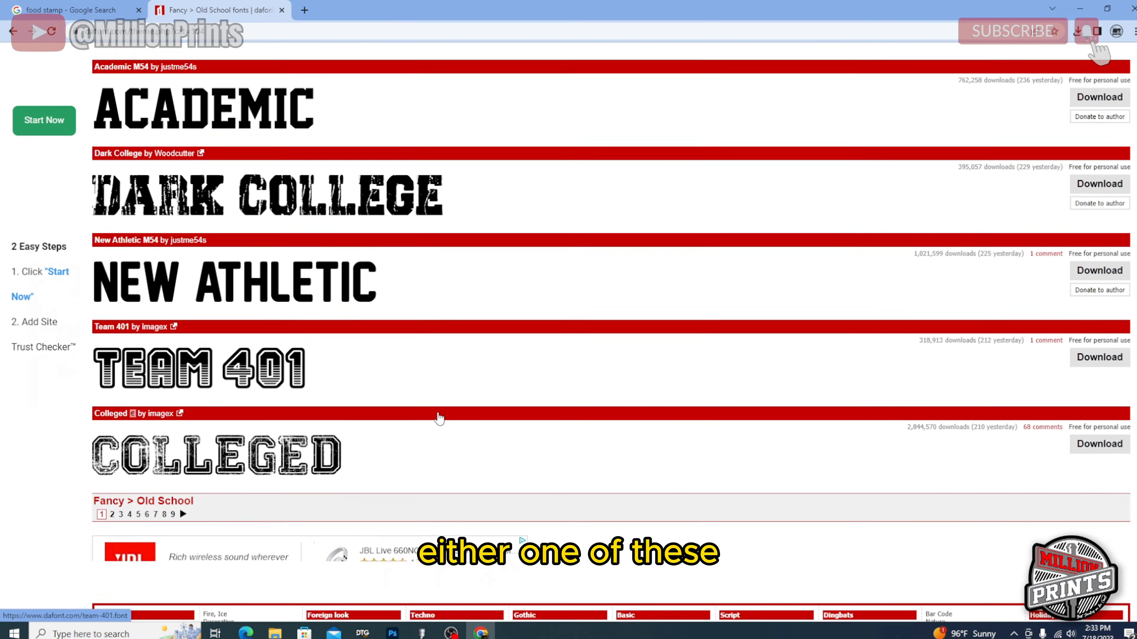
scroll(429, 412, down, 3)
scroll(367, 386, up, 8)
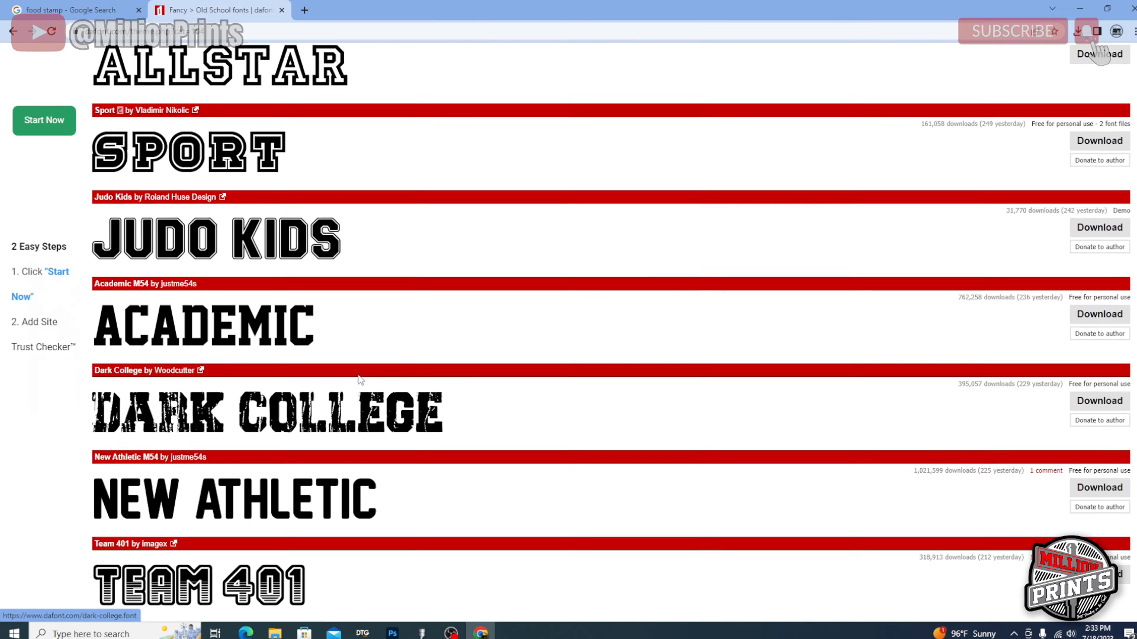
scroll(361, 380, up, 2)
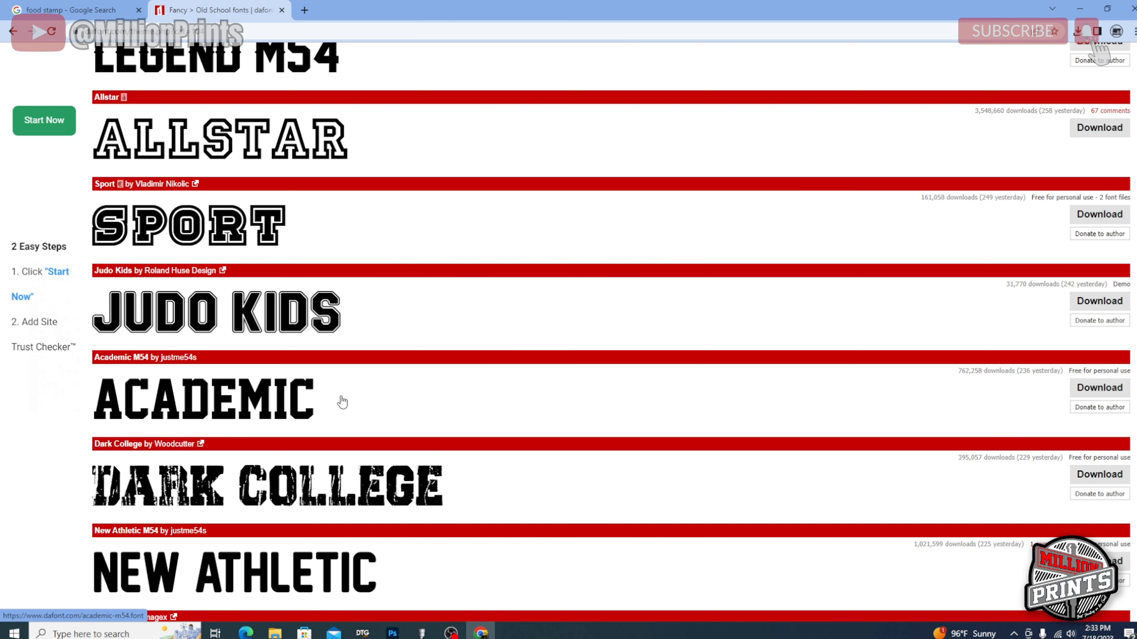
scroll(487, 436, down, 4)
scroll(459, 388, up, 15)
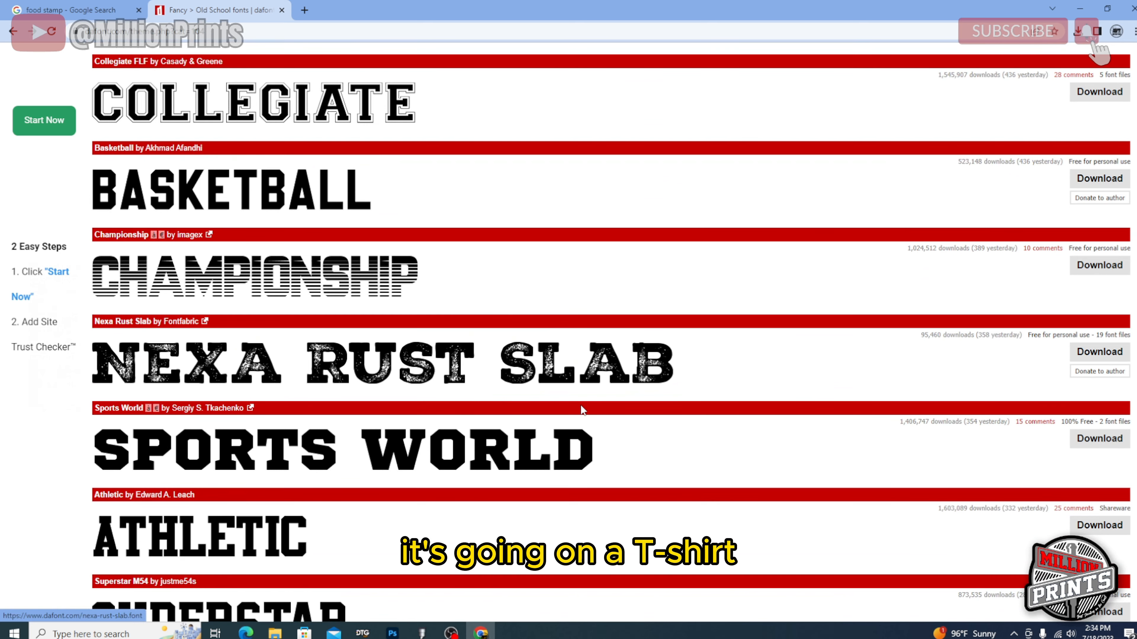
scroll(493, 367, down, 2)
scroll(360, 298, up, 5)
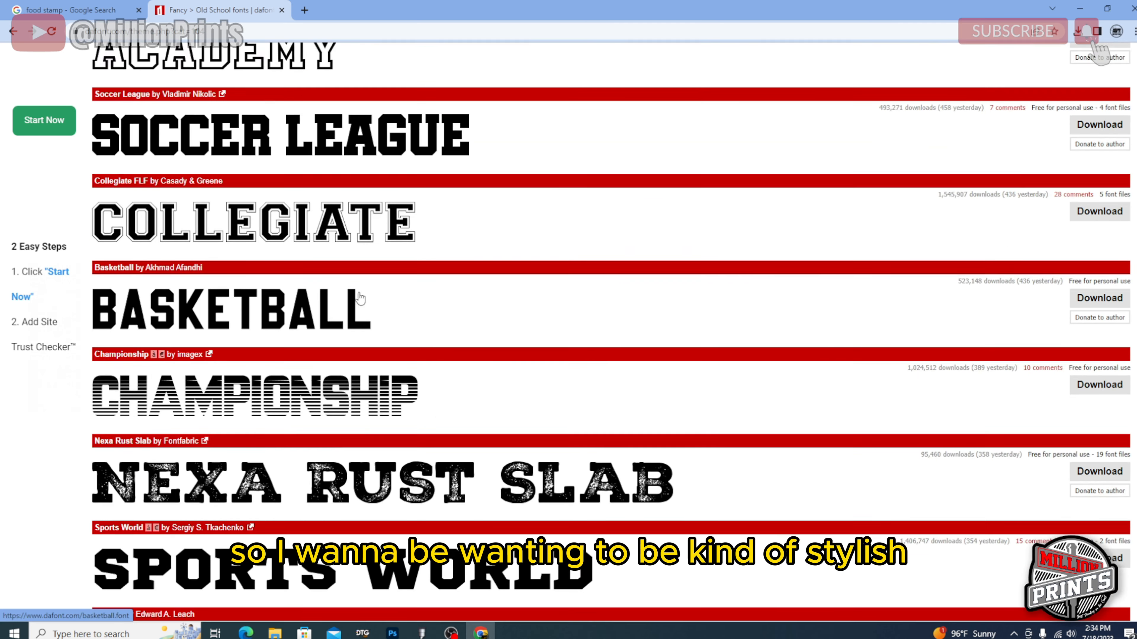
scroll(394, 298, up, 5)
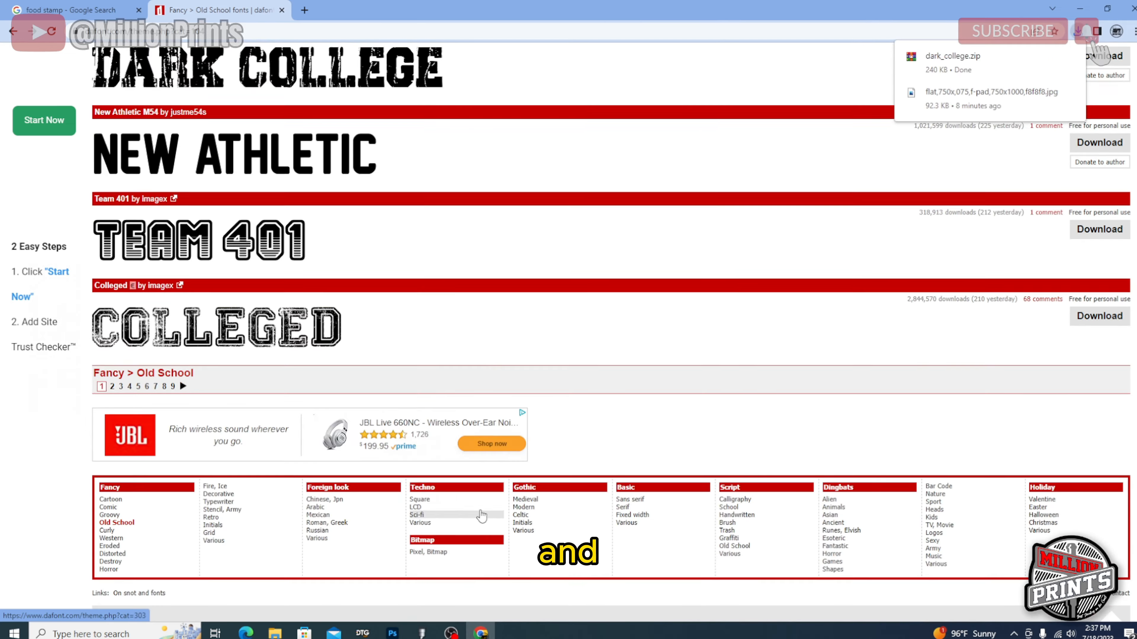
Download the Nexa Rust Slab, Varsity Team and Freshman fonts from the Old School list.
scroll(485, 381, up, 10)
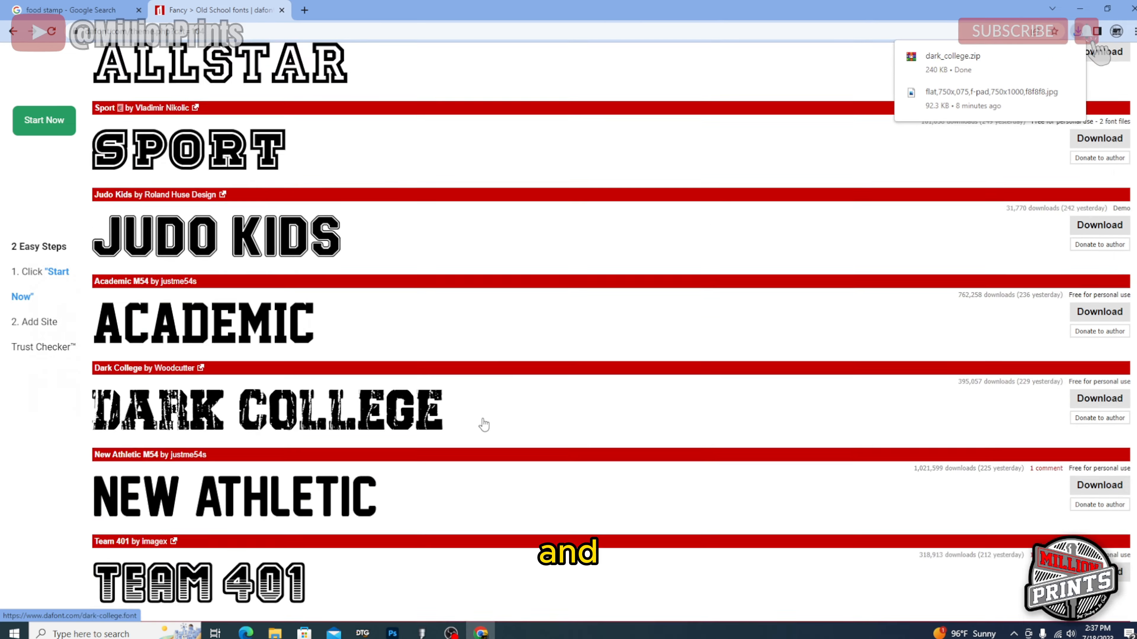
scroll(487, 339, up, 8)
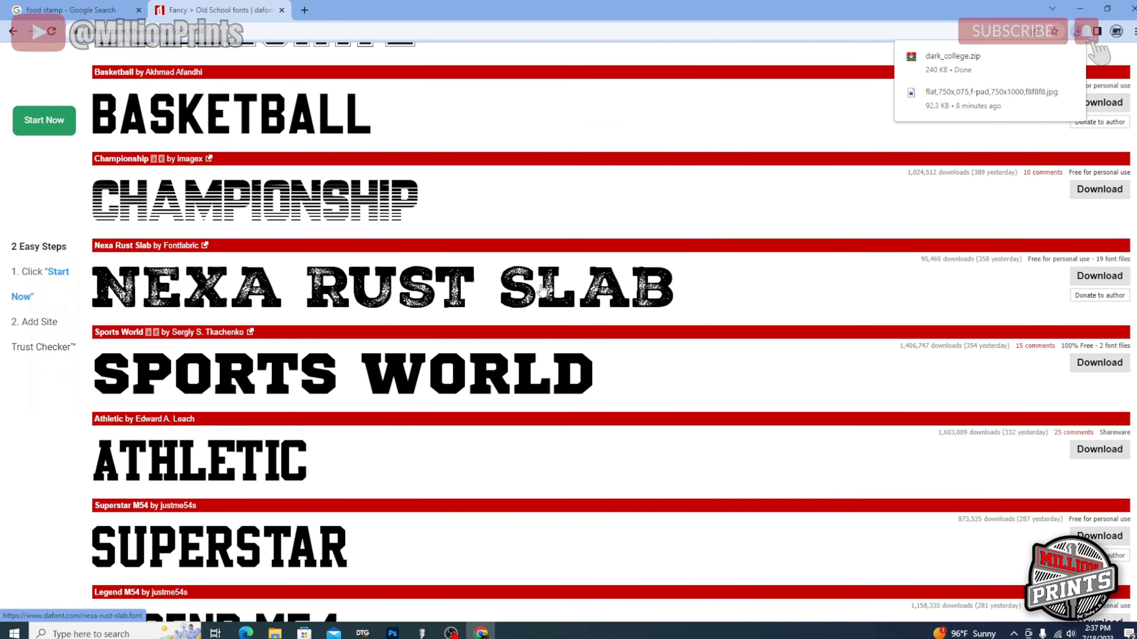
scroll(541, 290, up, 3)
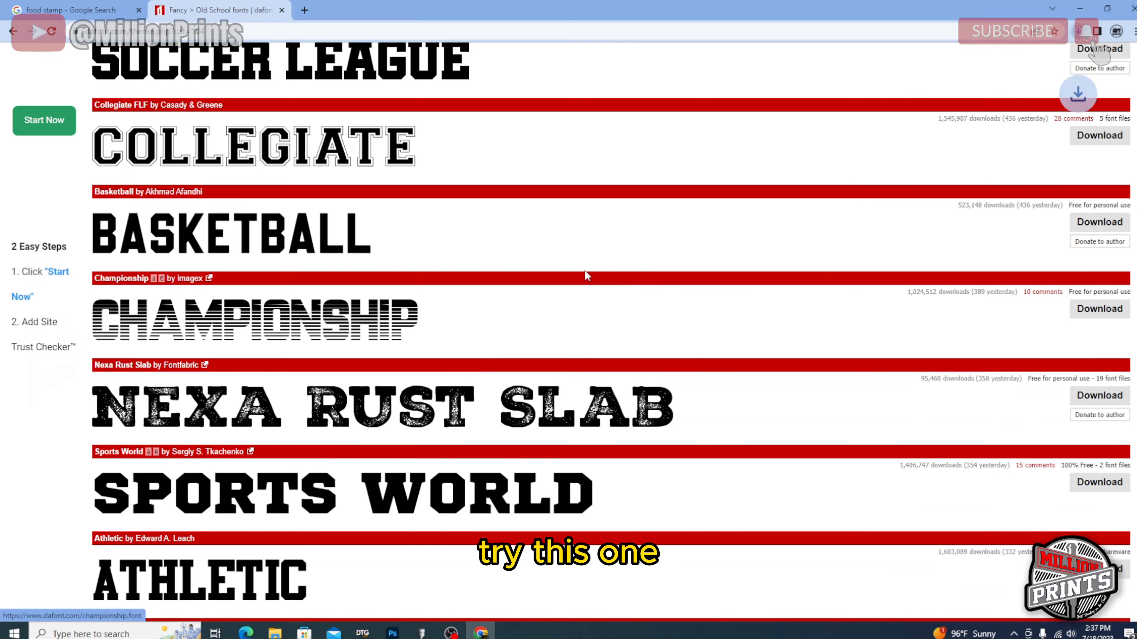
scroll(573, 264, up, 7)
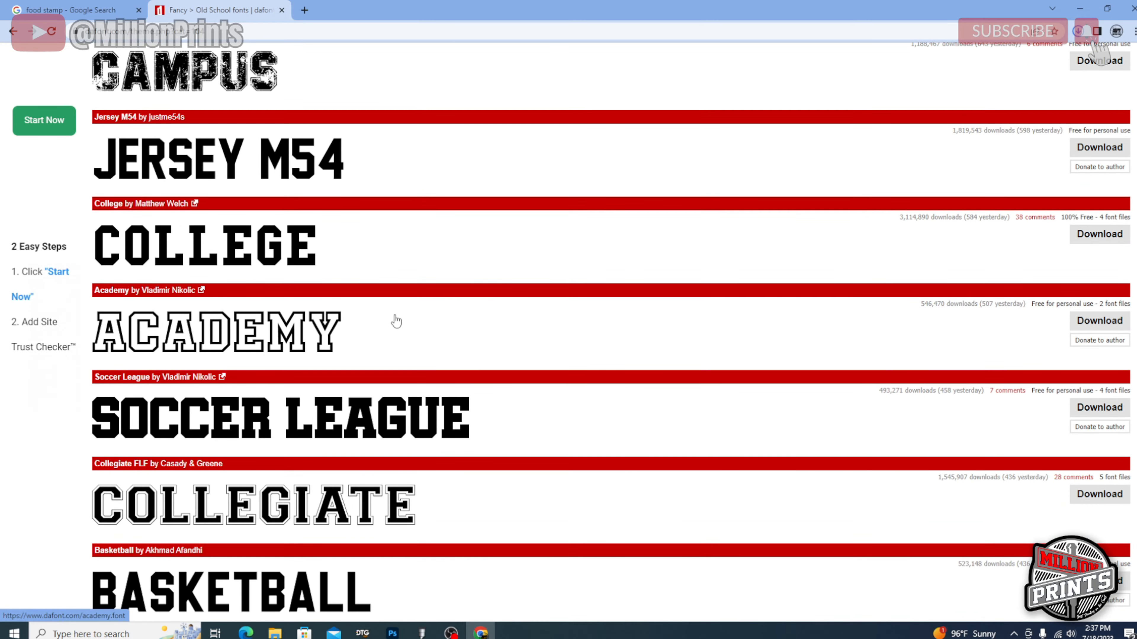
scroll(396, 321, up, 7)
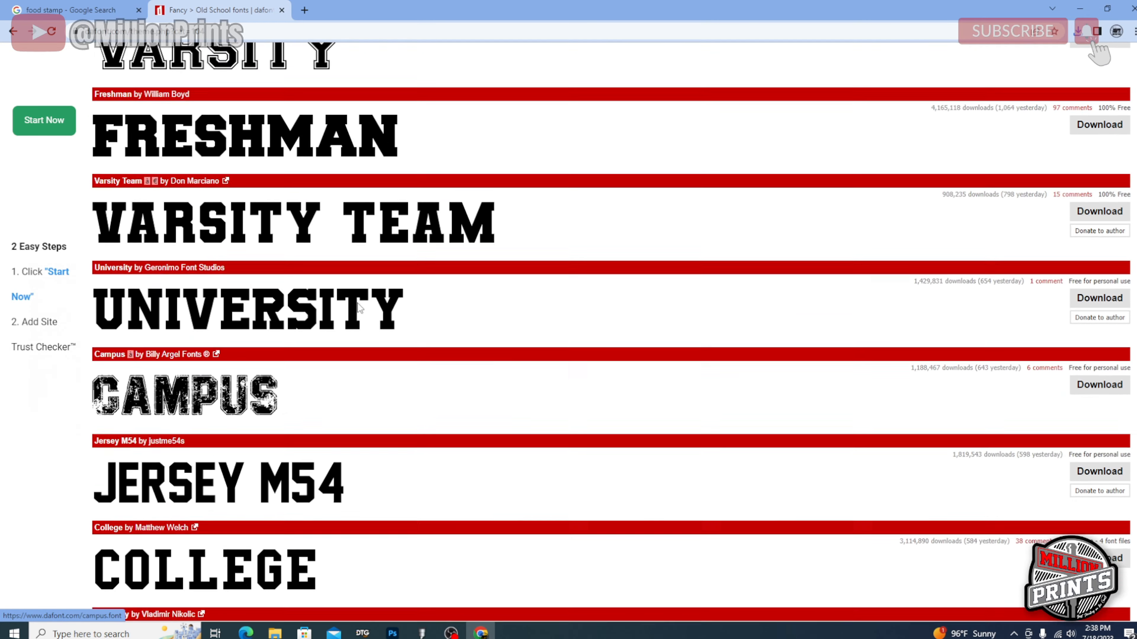
scroll(357, 303, up, 3)
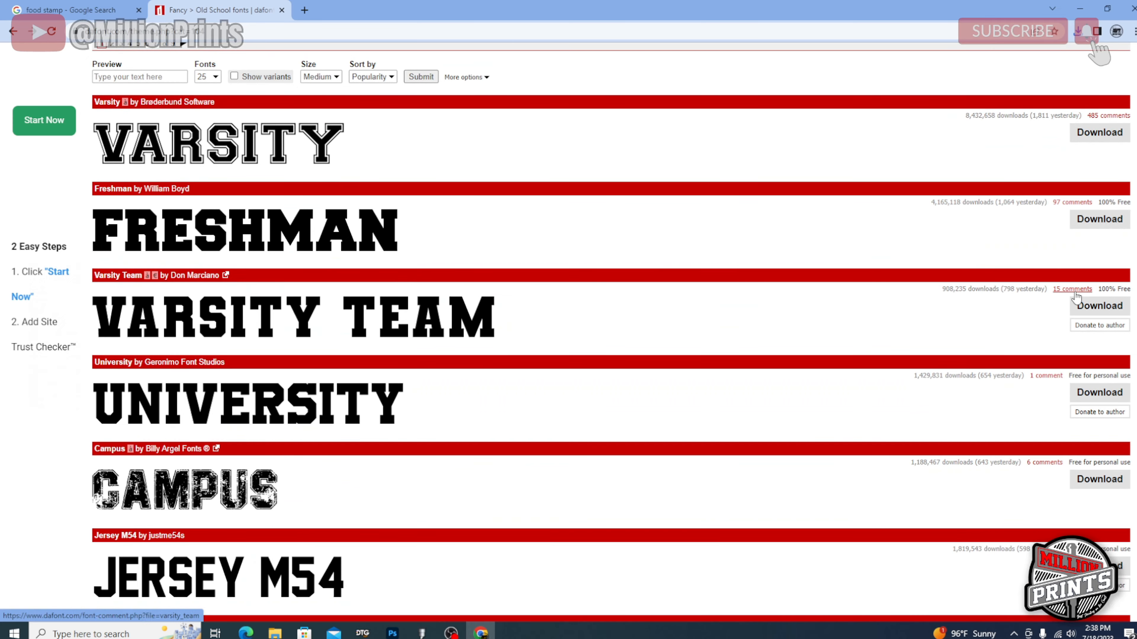
scroll(1005, 274, up, 4)
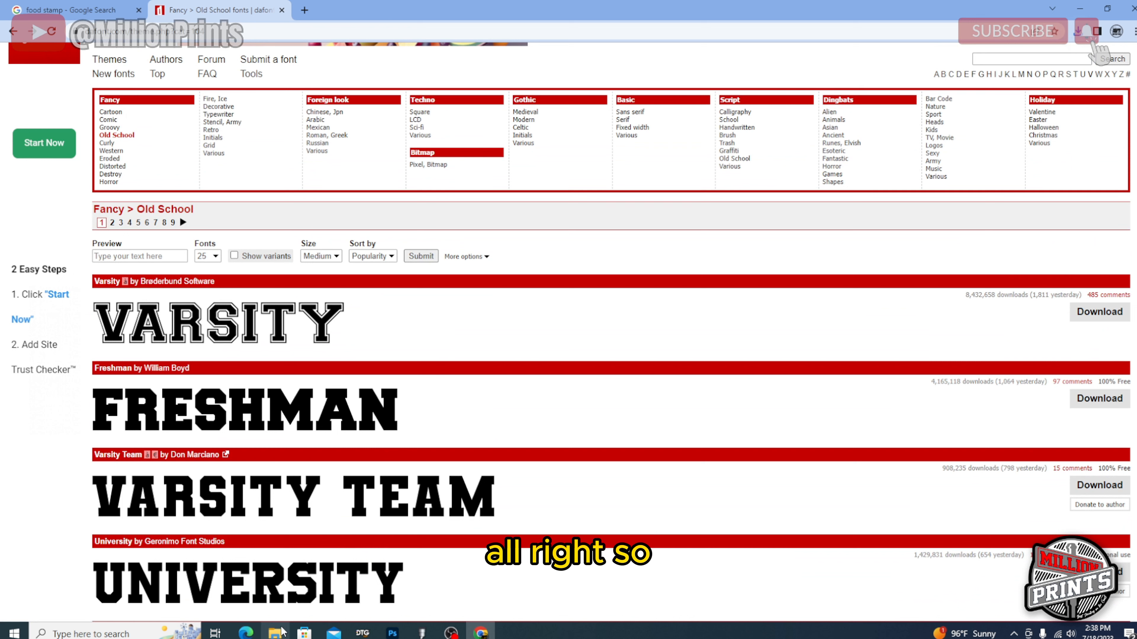
mouse_move(274, 632)
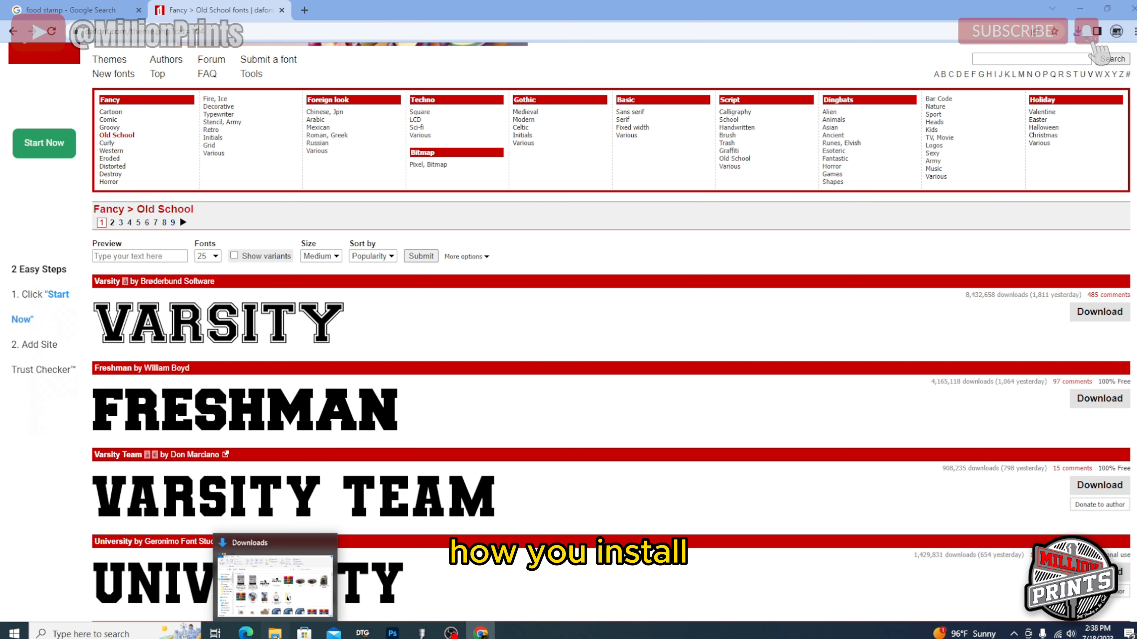
click(275, 582)
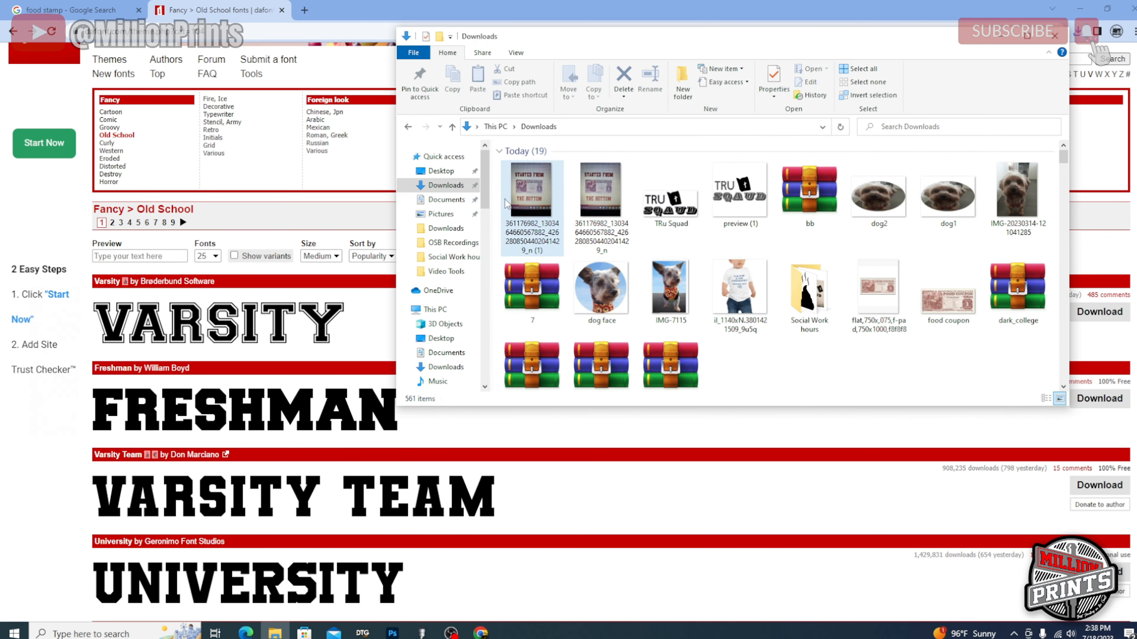
drag(486, 187, 486, 185)
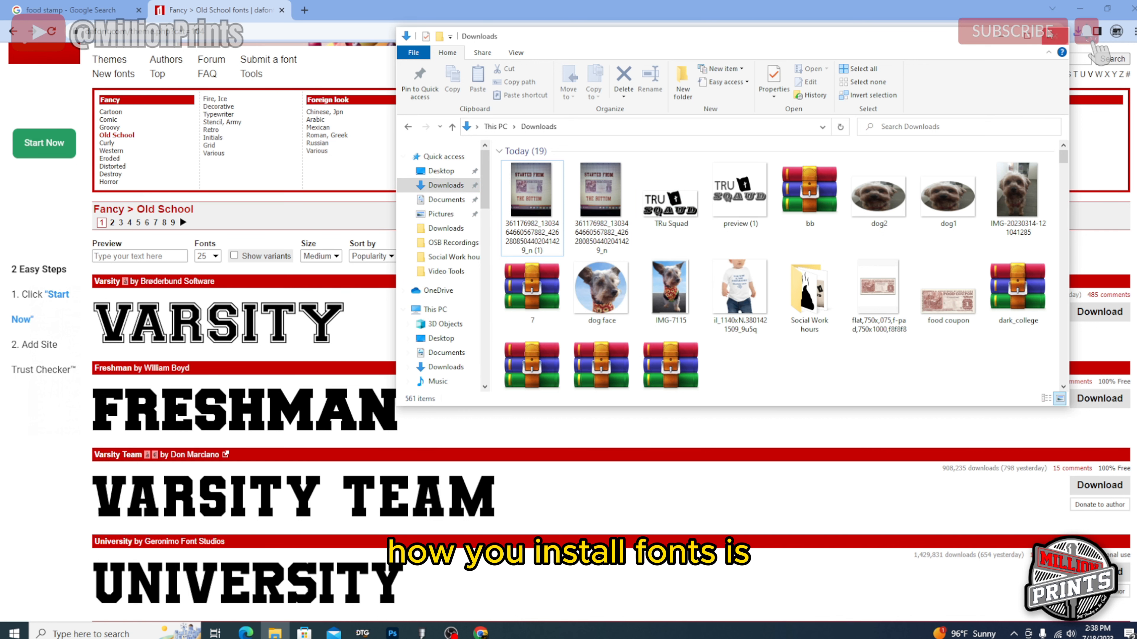
click(1054, 35)
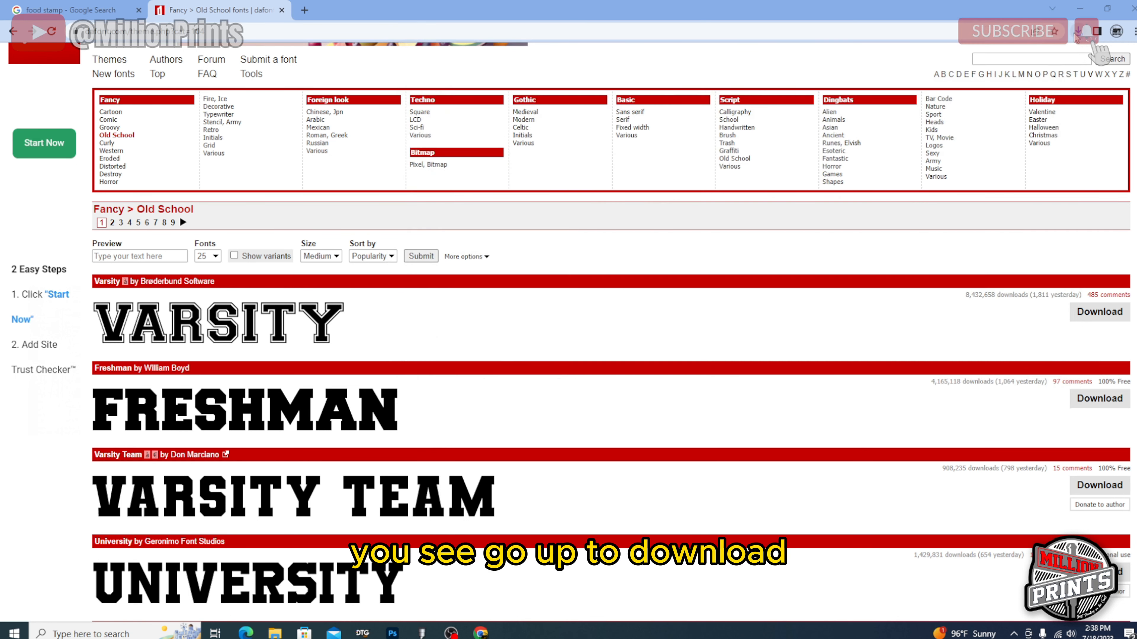
Open the downloaded freshman.zip archive in WinRAR and dismiss the licence reminder.
click(1077, 31)
click(945, 81)
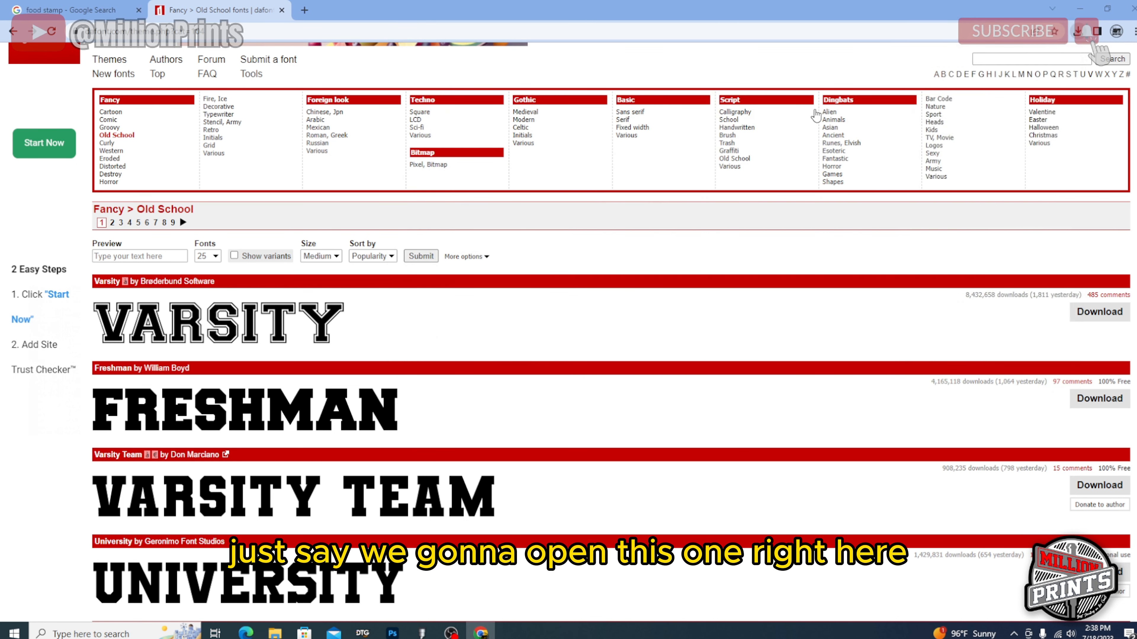
double_click(115, 139)
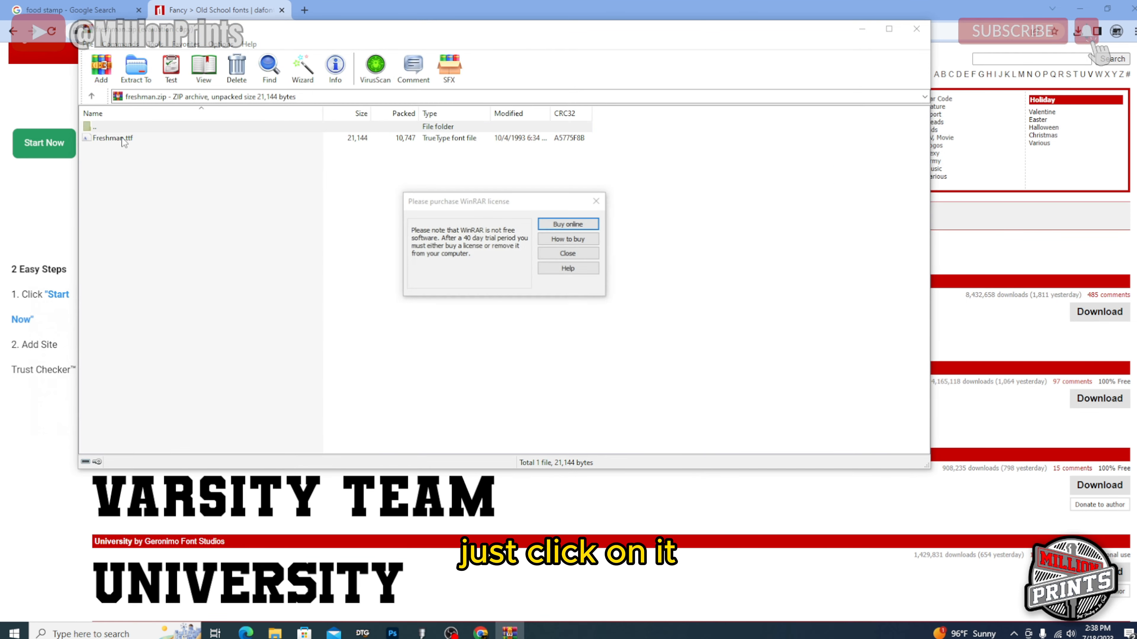
click(568, 253)
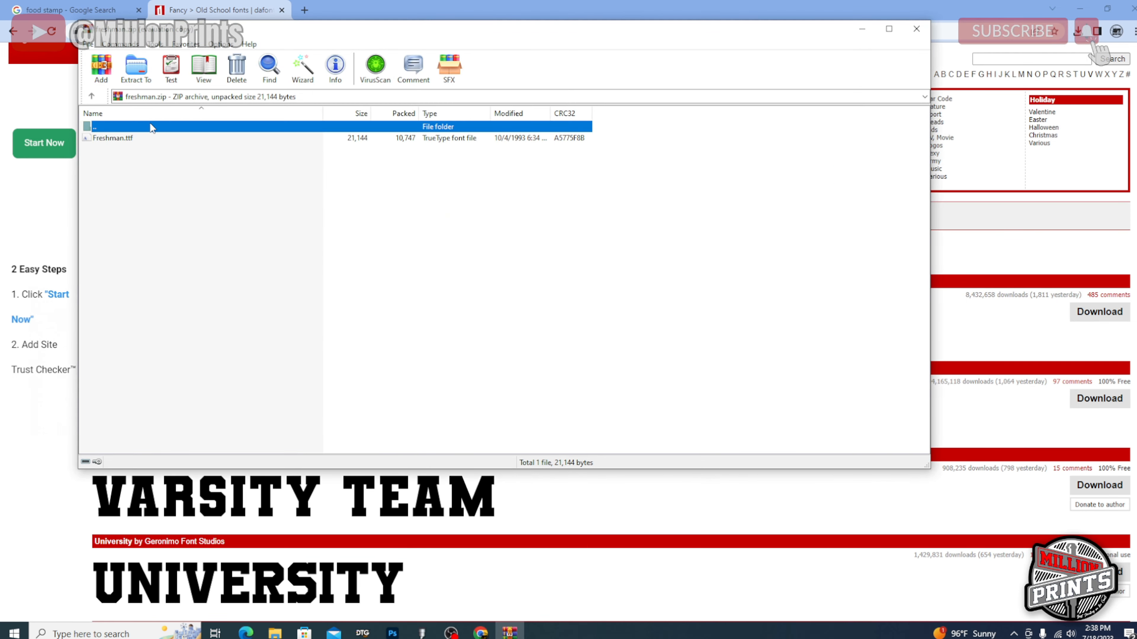
Install the Freshman.ttf font from the archive, and close the font preview and WinRAR.
click(128, 140)
double_click(129, 140)
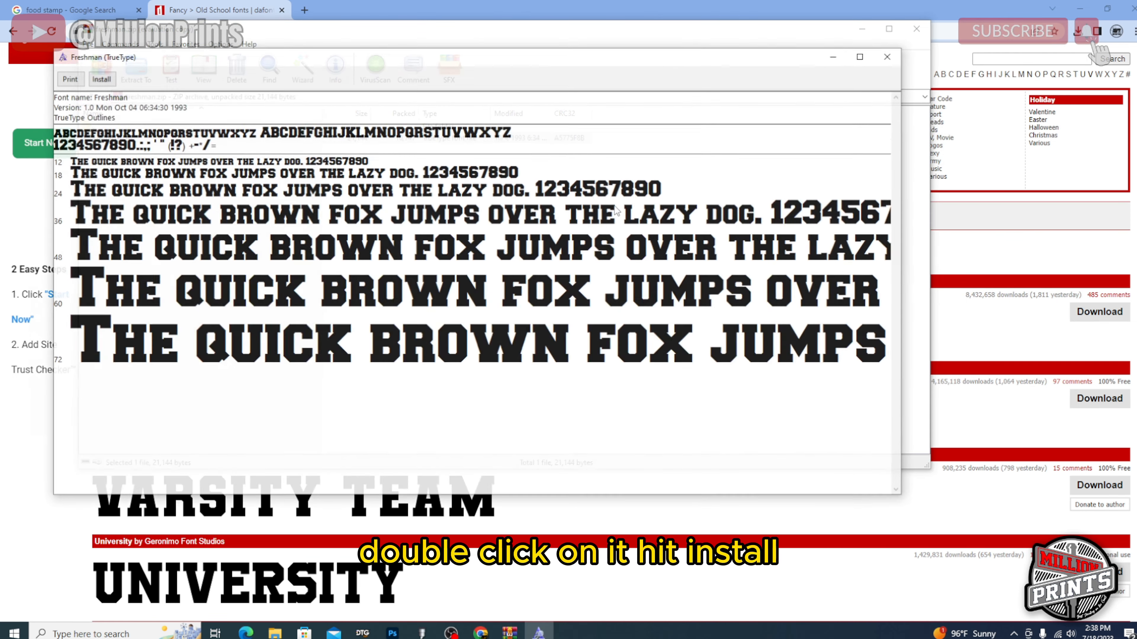
click(99, 78)
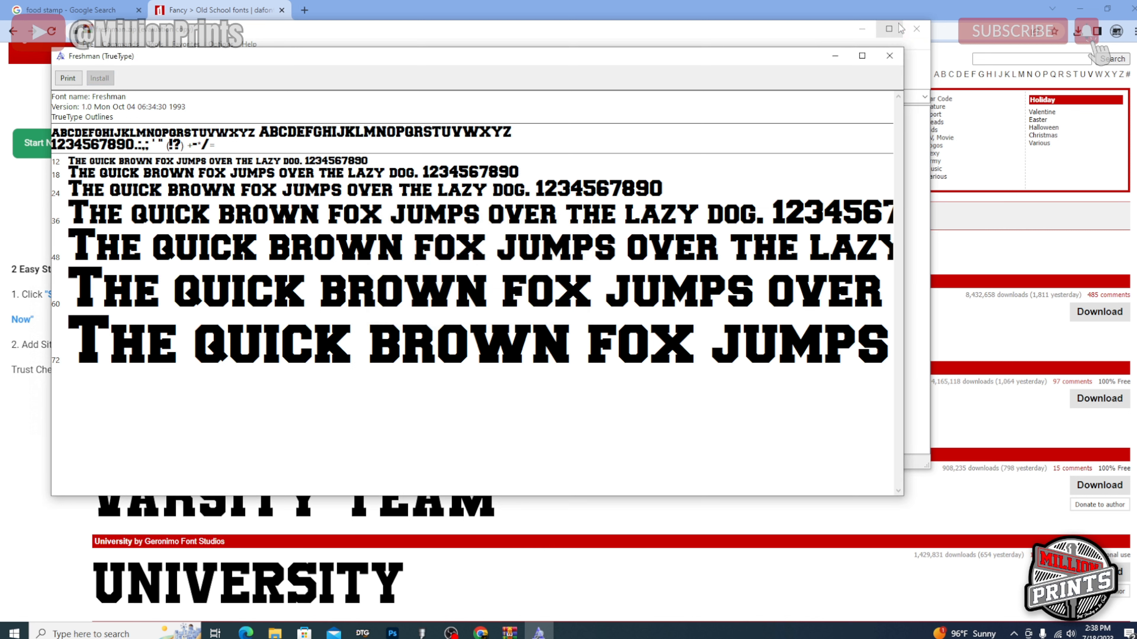
click(890, 57)
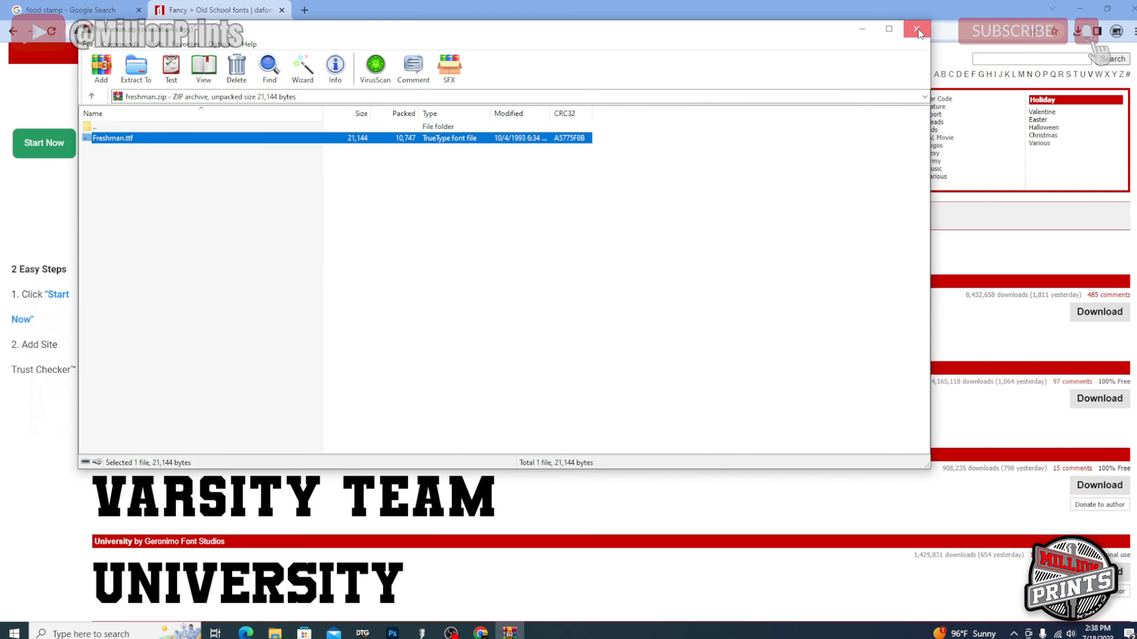
click(916, 30)
Open the downloaded varsity_team.zip archive, install the VarsityTeam-Bold.otf font, and close WinRAR along with its trial notices.
click(1077, 31)
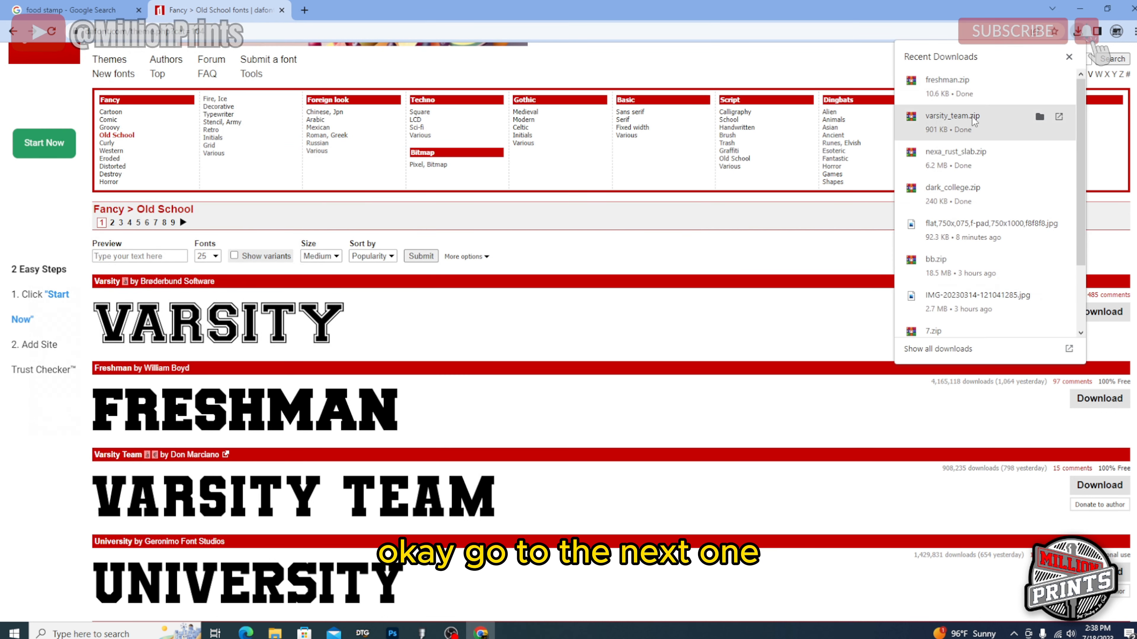
click(940, 114)
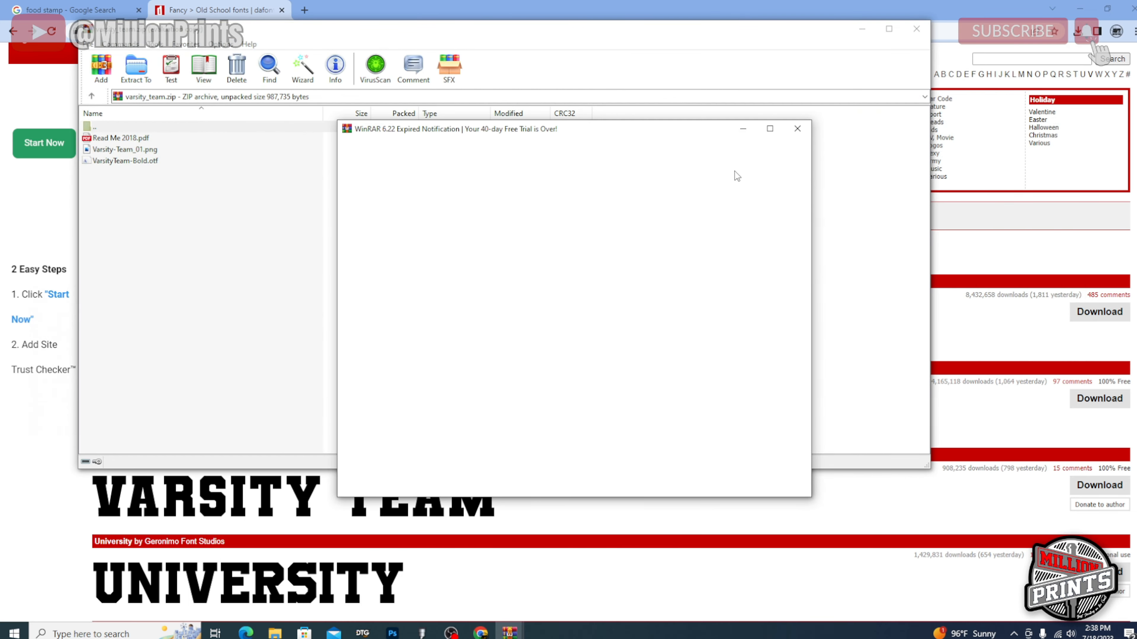
click(798, 128)
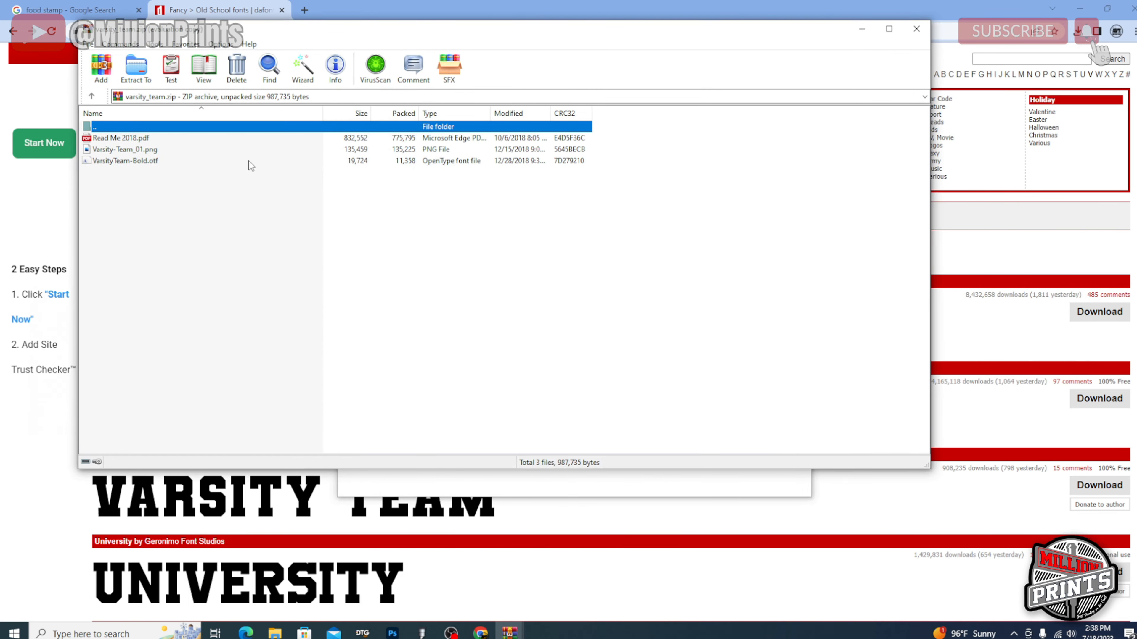
double_click(130, 161)
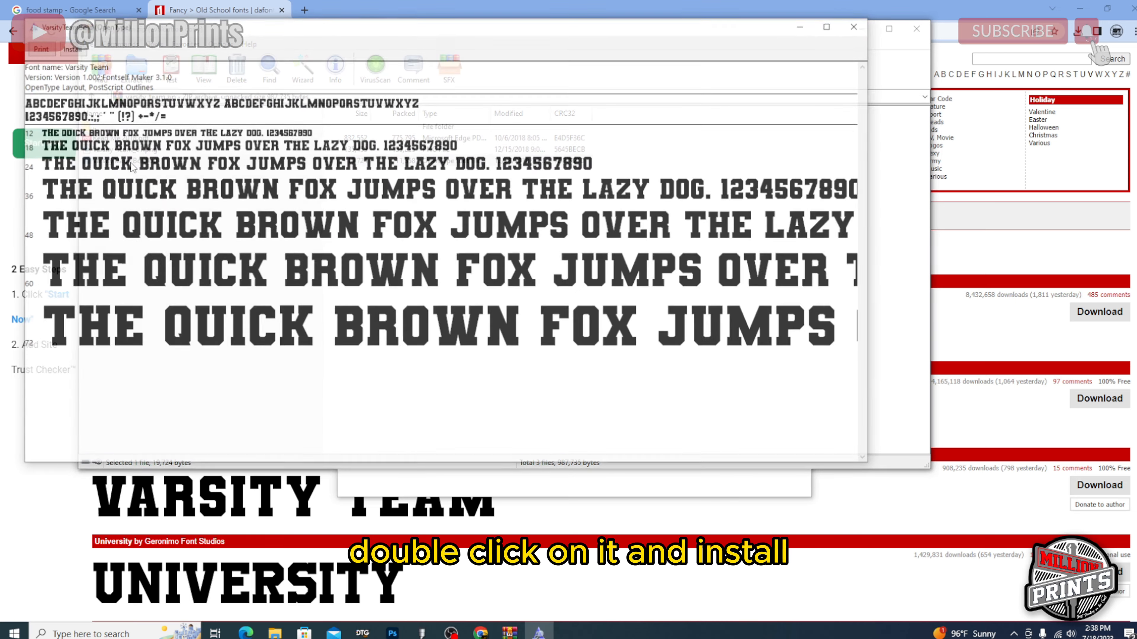
click(68, 47)
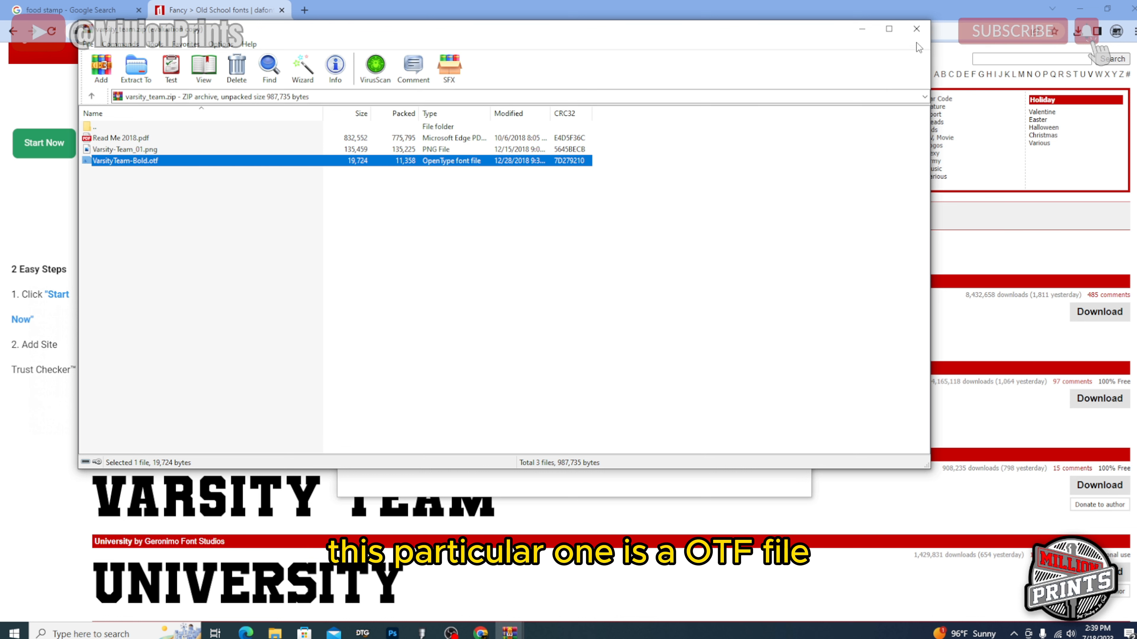
click(916, 28)
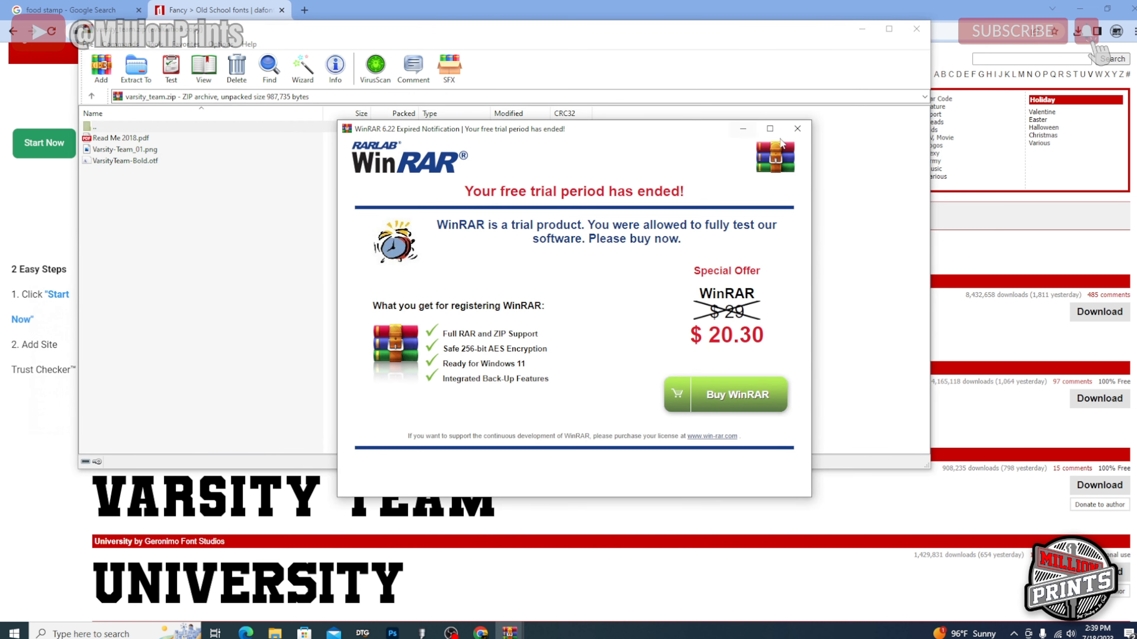
click(798, 129)
click(916, 28)
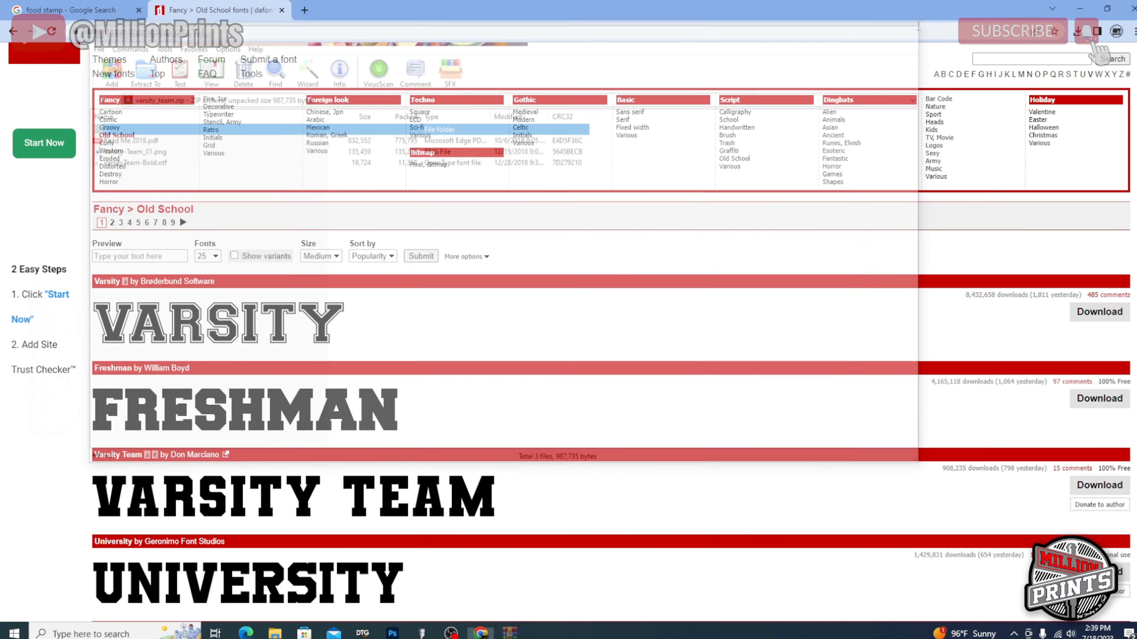
Open the downloaded nexa_rust_slab.zip archive and install the NexaRustHandmade-Trial-Condensed.ttf font, closing the trial notice and font preview.
click(1077, 31)
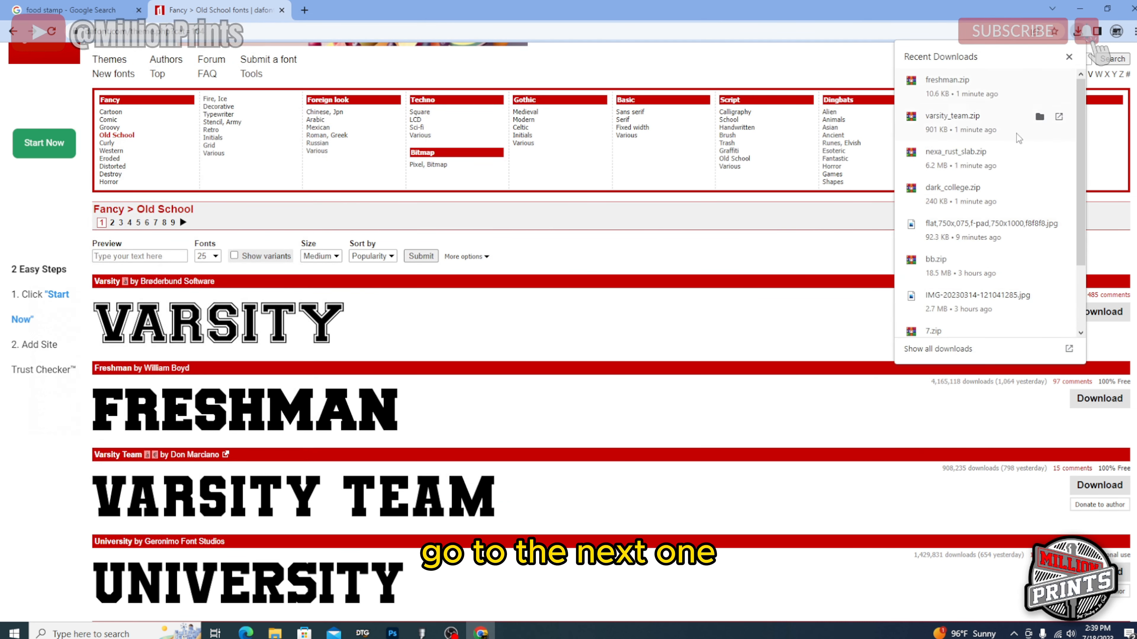
click(958, 157)
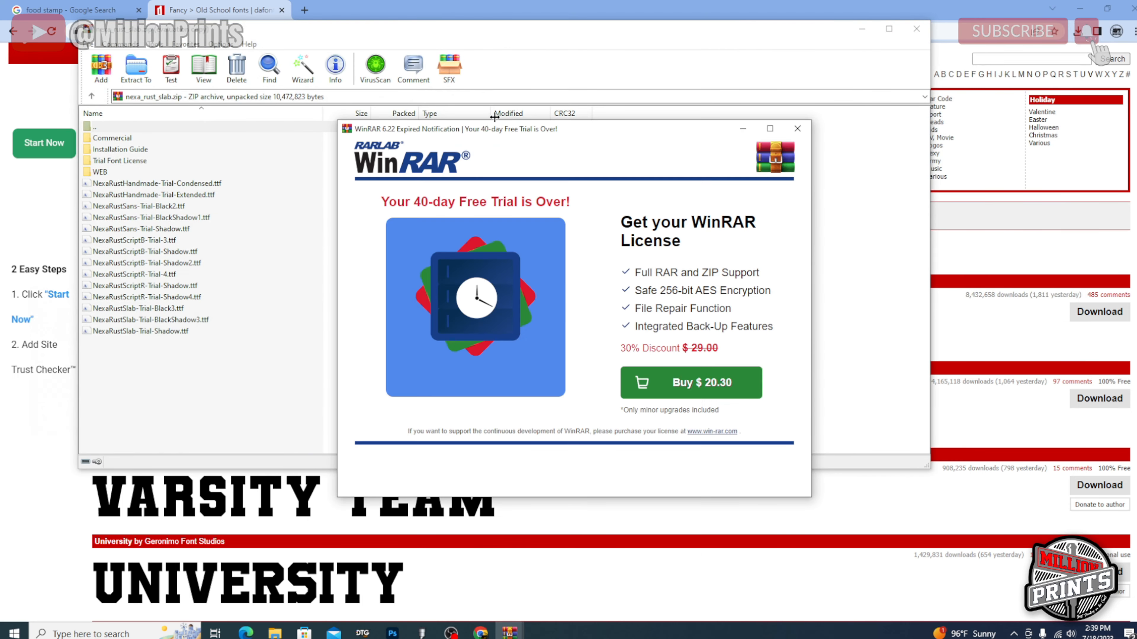
click(798, 130)
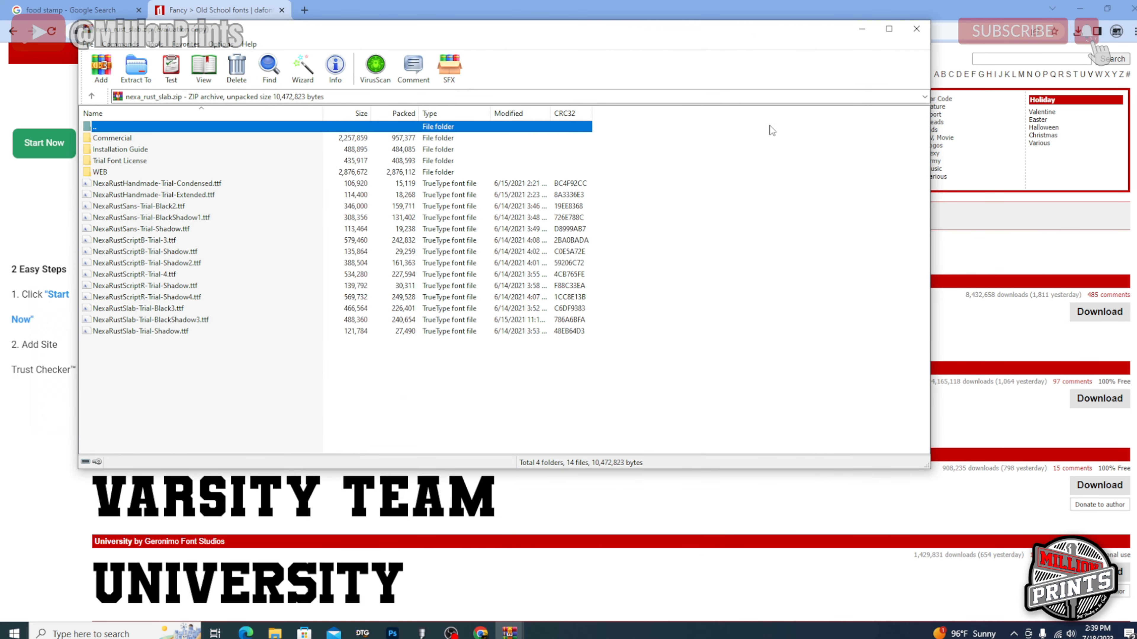
click(190, 182)
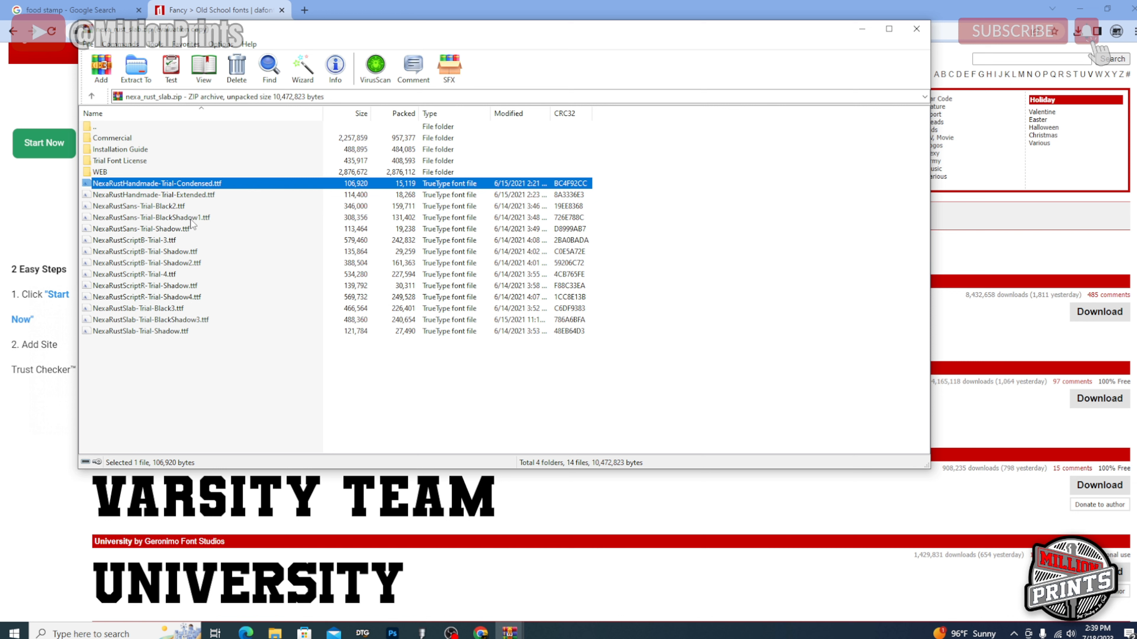
double_click(267, 185)
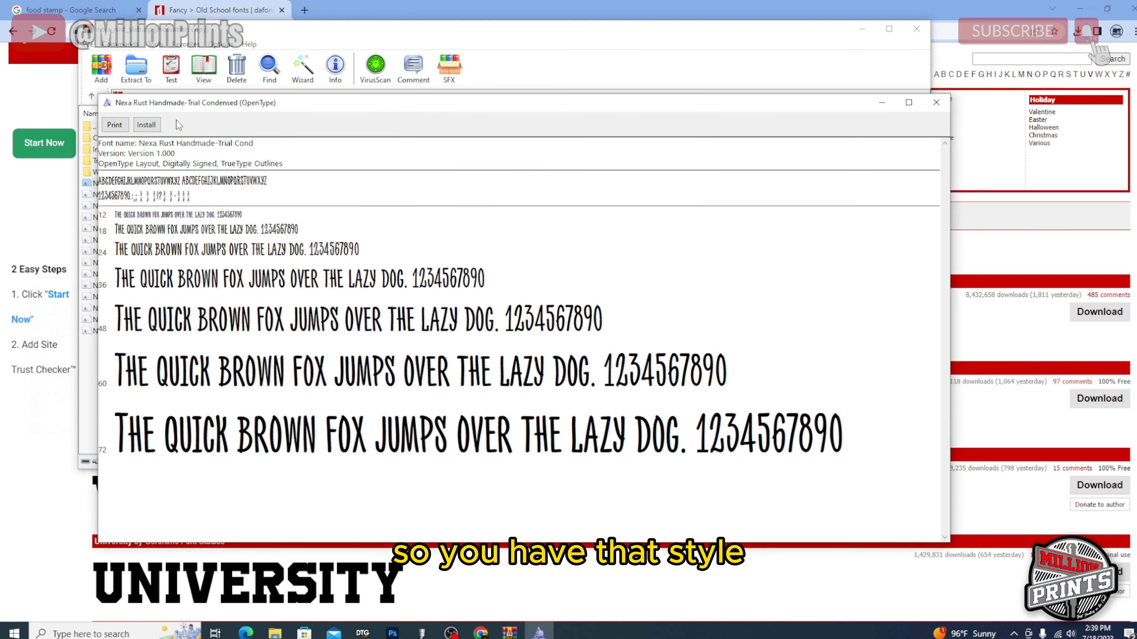
click(147, 125)
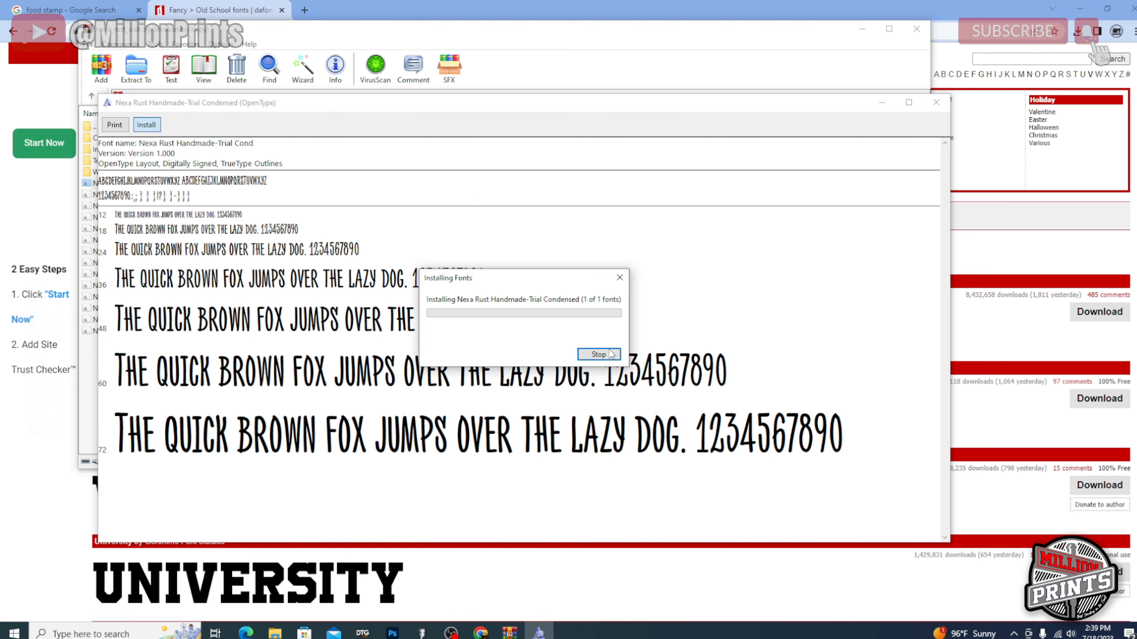
click(936, 102)
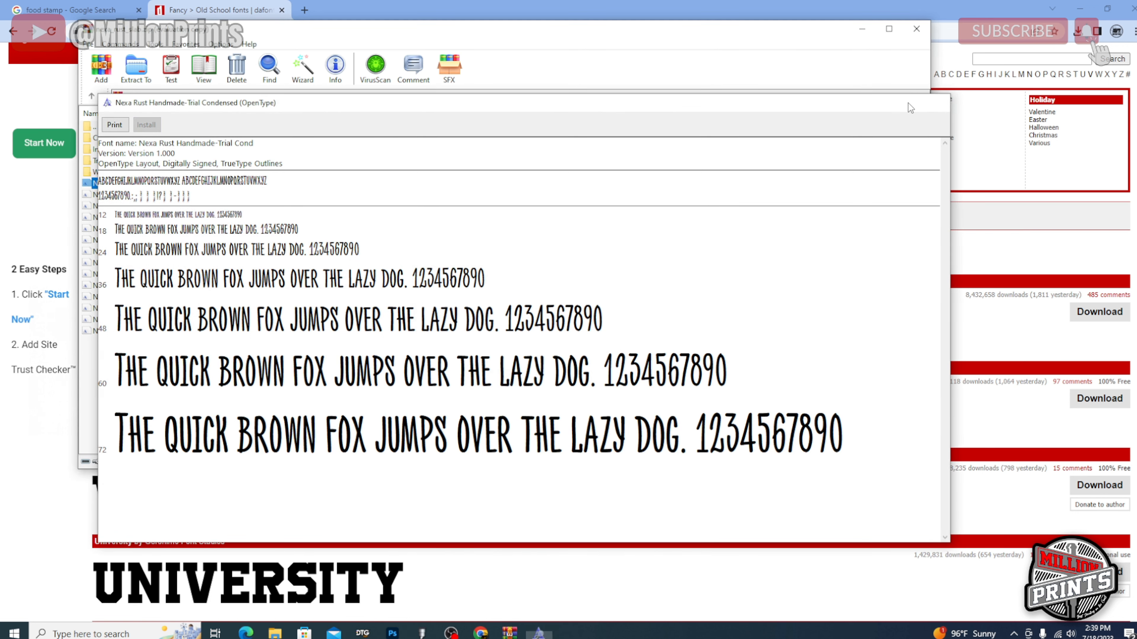
Preview NexaRustHandmade-Trial-Extended.ttf without installing it, and install the NexaRustSans-Trial-Black2.ttf font.
double_click(170, 195)
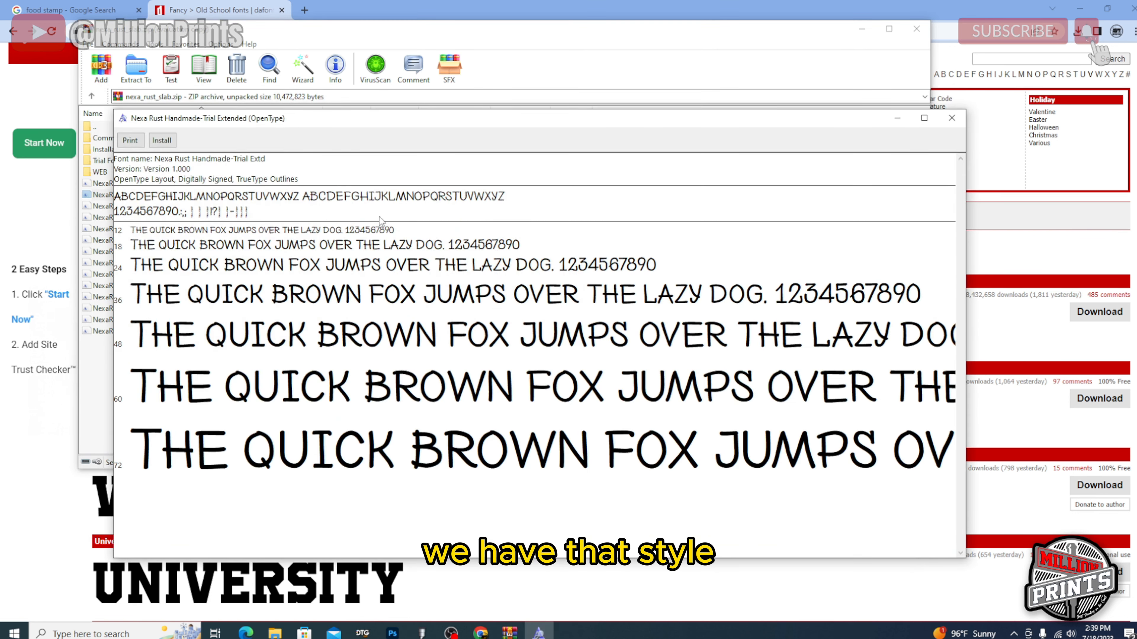
click(951, 118)
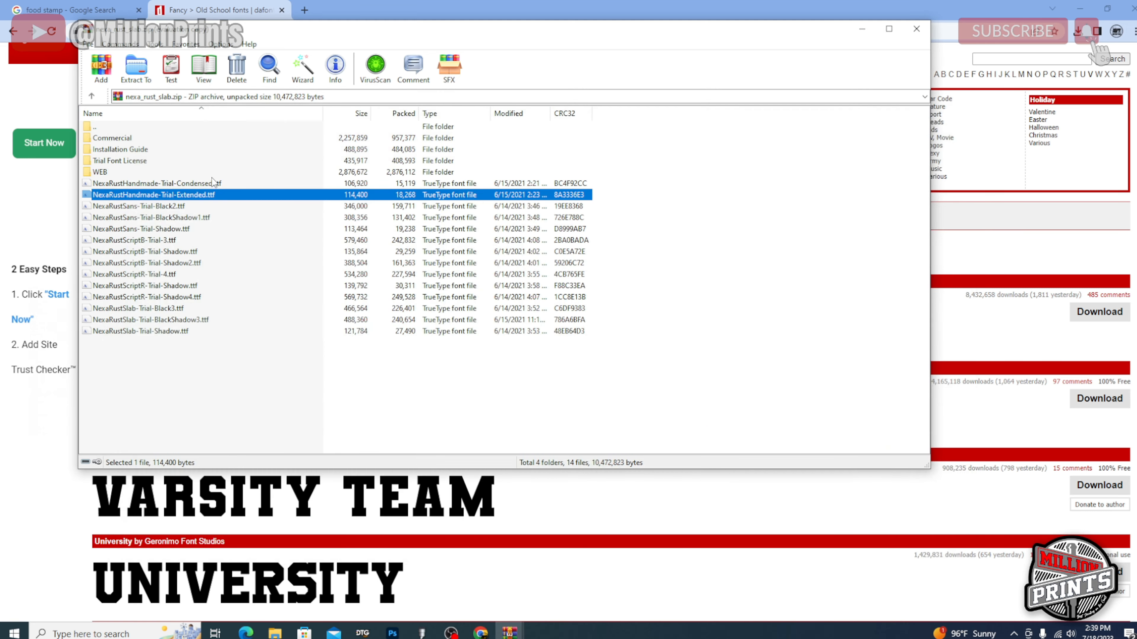
double_click(186, 206)
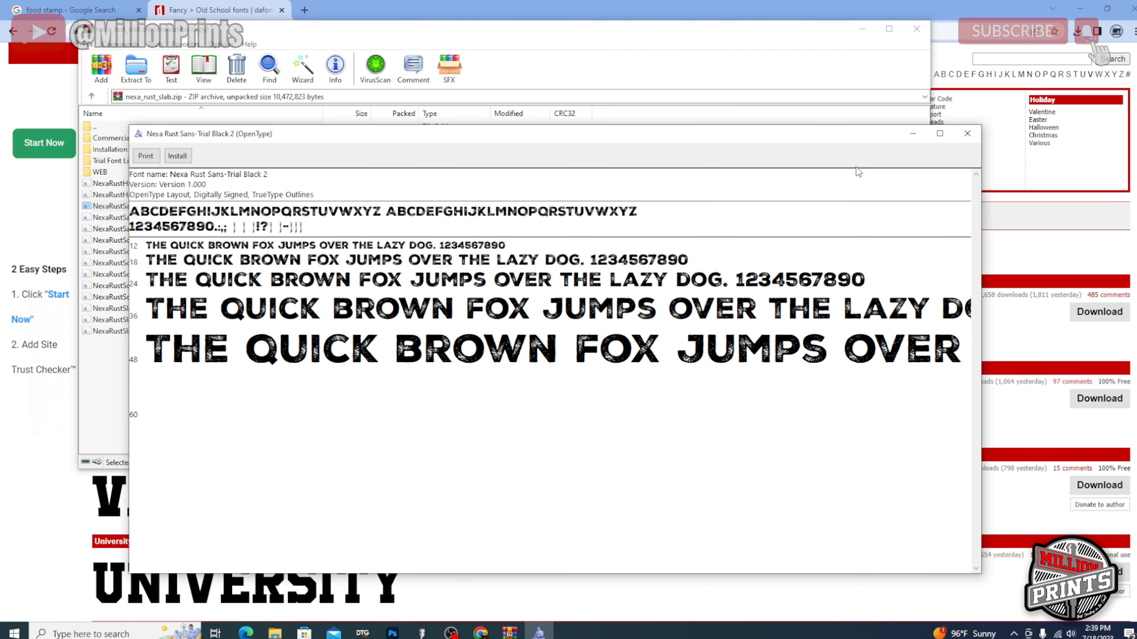
click(178, 156)
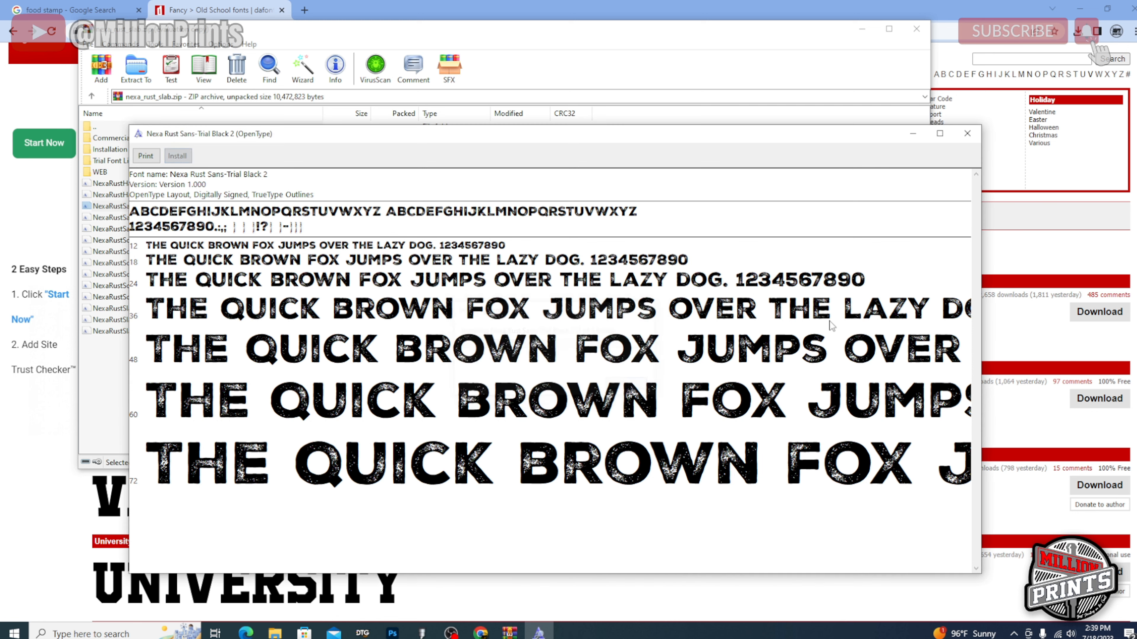
click(967, 134)
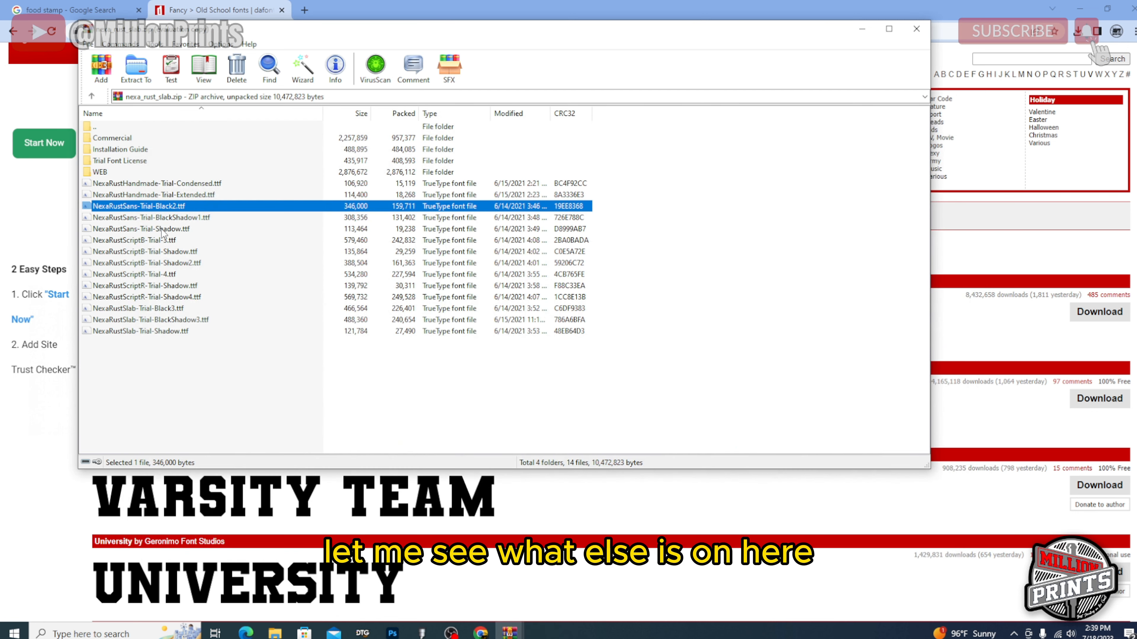
Preview the NexaRustSans-Trial-BlackShadow1, NexaRustScriptB-Trial-Shadow and NexaRustSlab-Trial-BlackShadow3 fonts to compare their lettering styles.
double_click(179, 218)
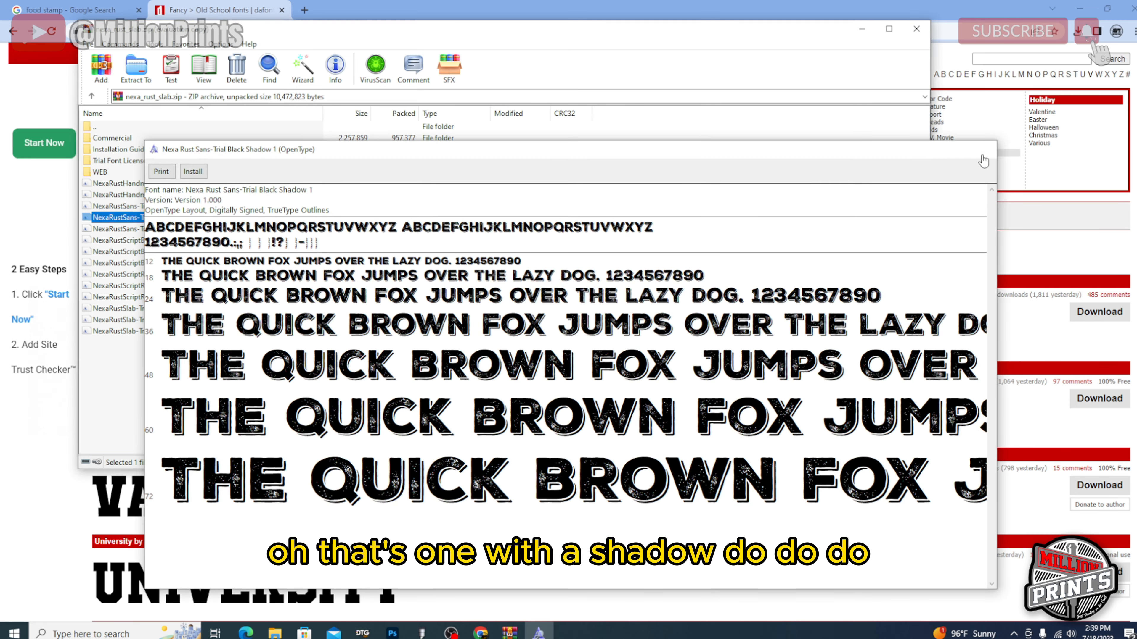
click(982, 150)
double_click(160, 251)
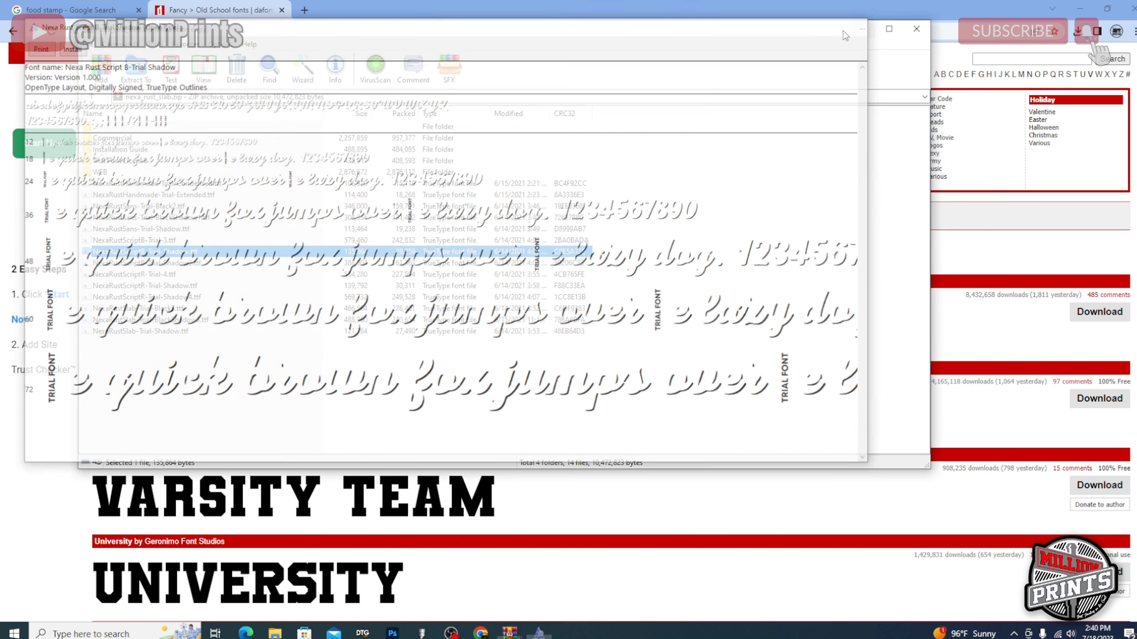
click(857, 24)
double_click(168, 318)
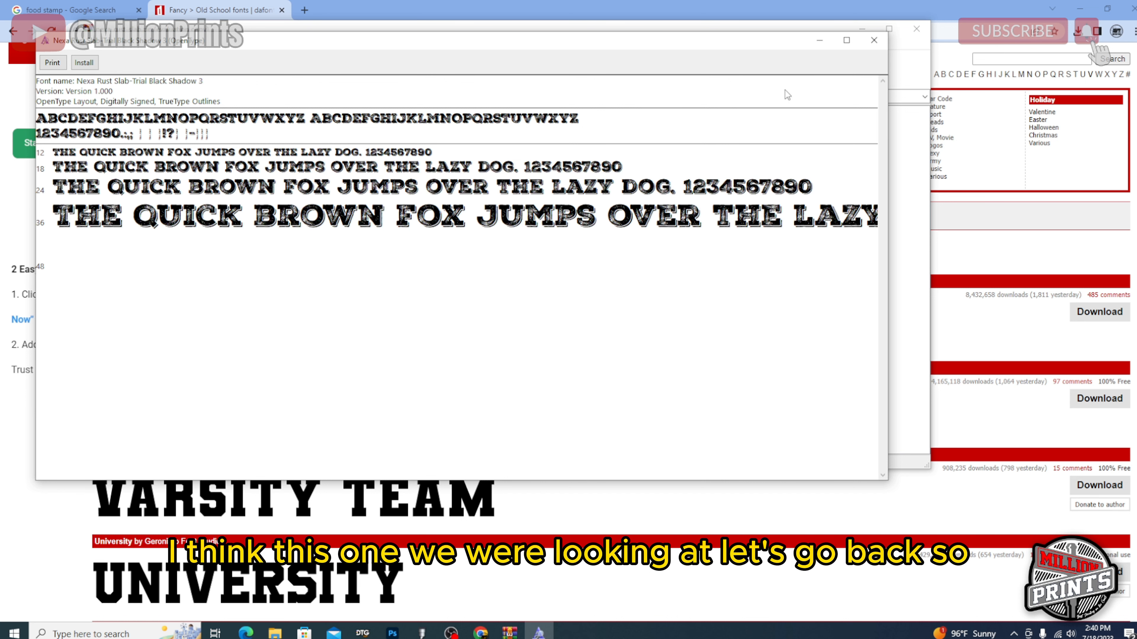
click(874, 40)
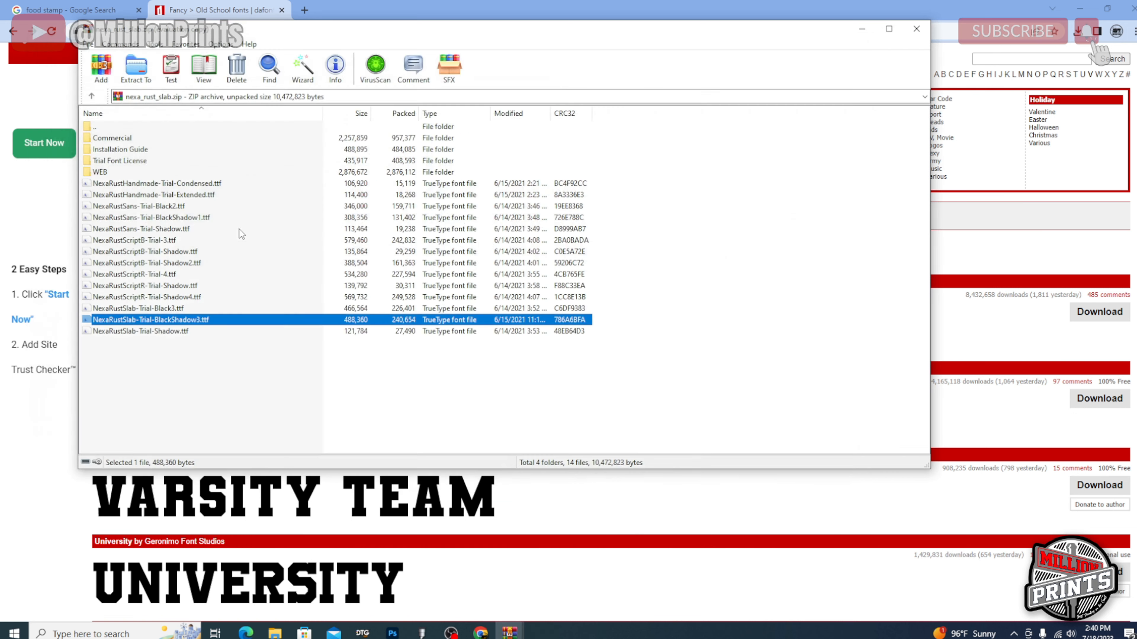
Install the NexaRustSlab-Trial-Black3.ttf font, and close its preview and the nexa_rust_slab.zip archive.
double_click(158, 310)
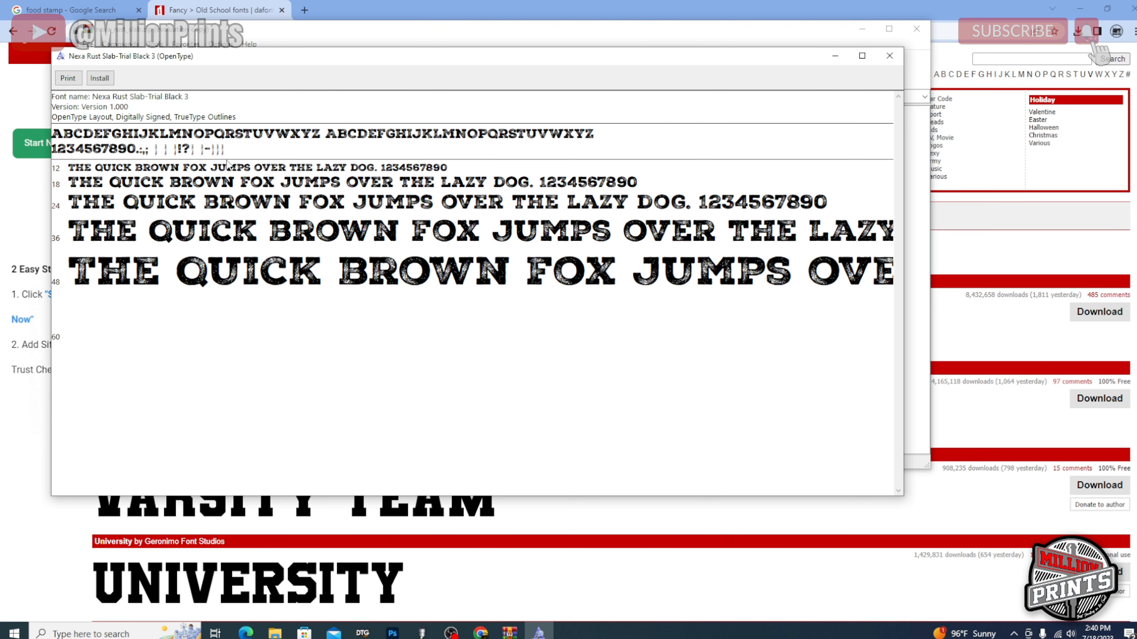
click(108, 80)
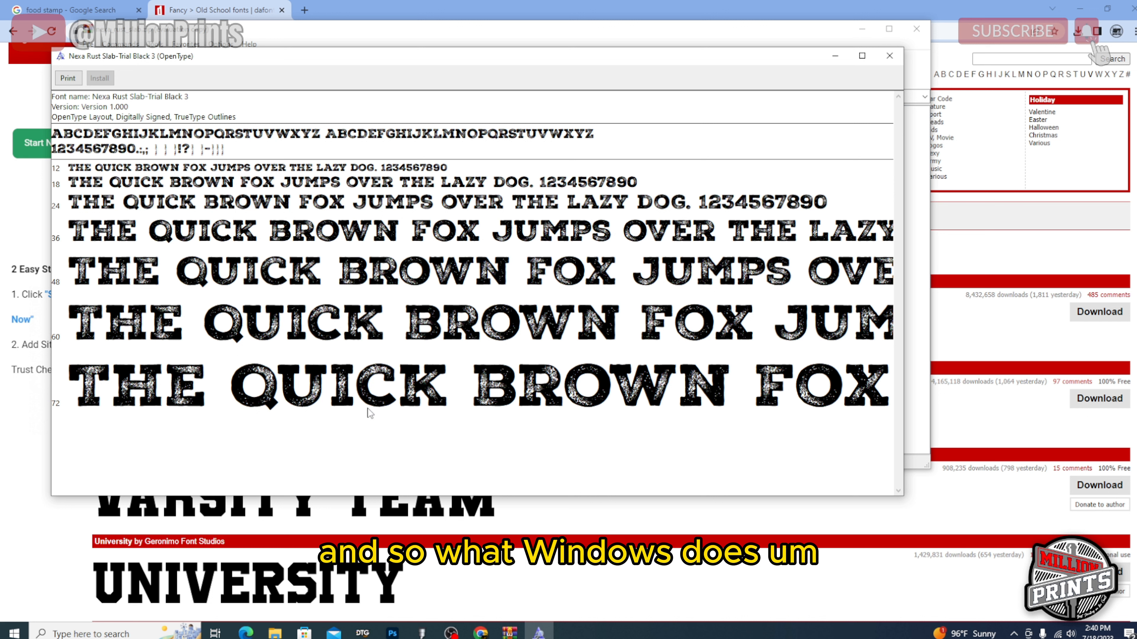
click(889, 56)
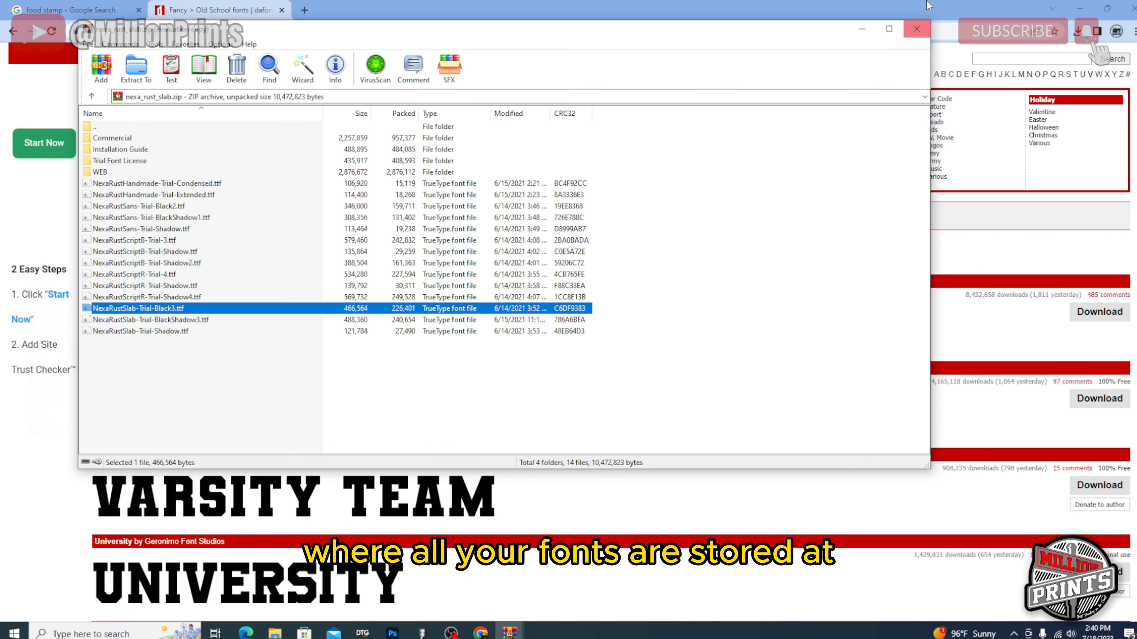
click(917, 29)
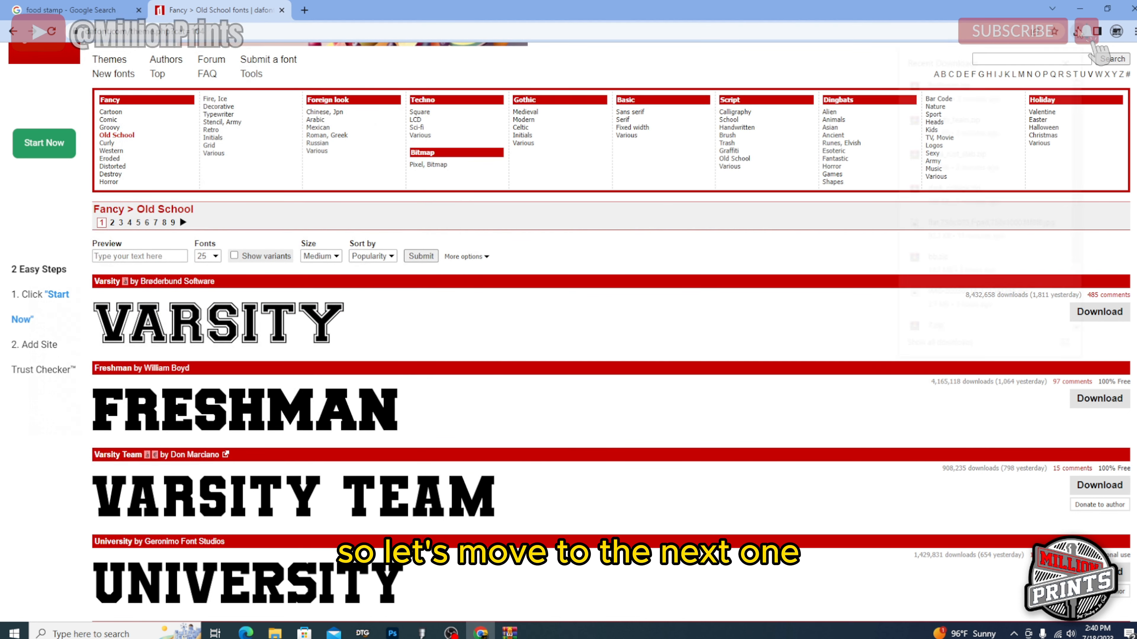
Open the downloaded dark_college.zip archive in WinRAR and dismiss the licence reminder.
click(1078, 30)
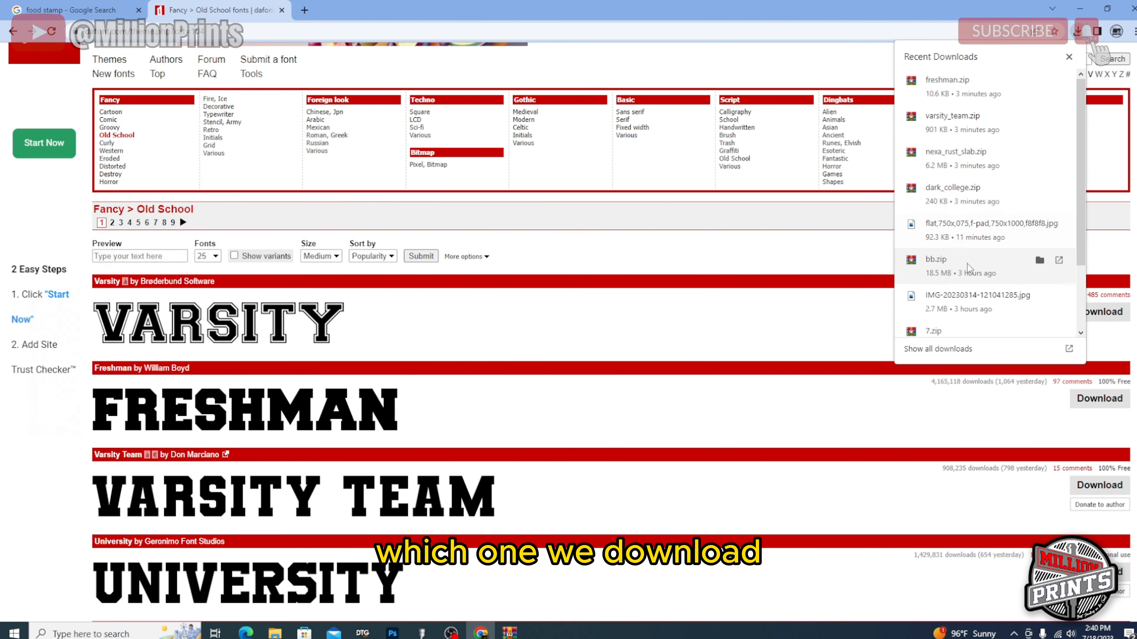
click(980, 197)
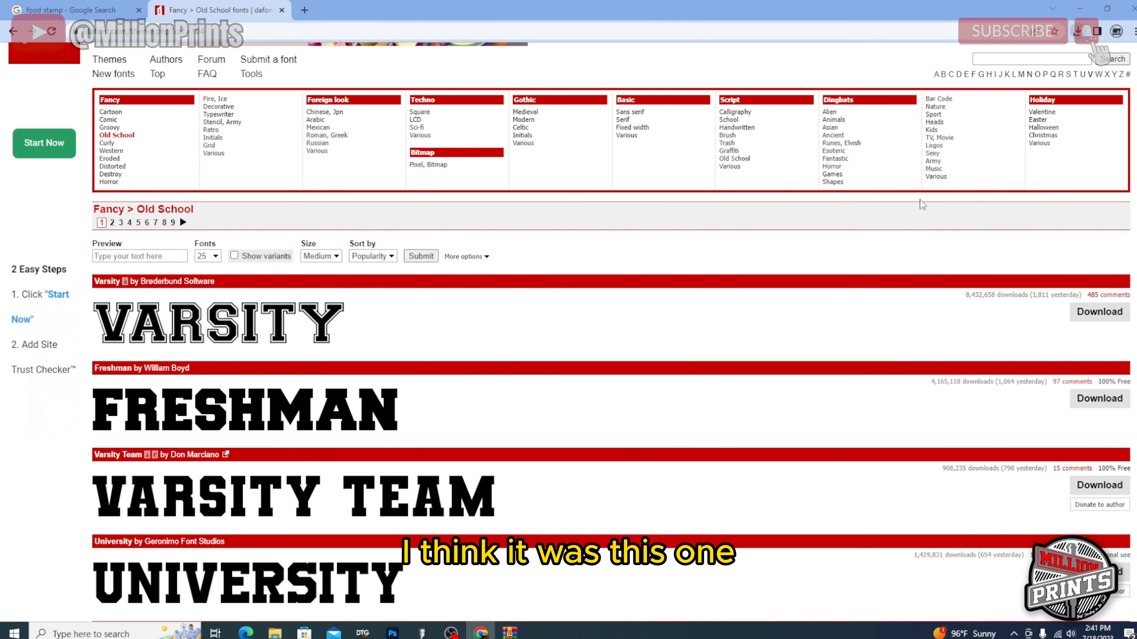
click(138, 141)
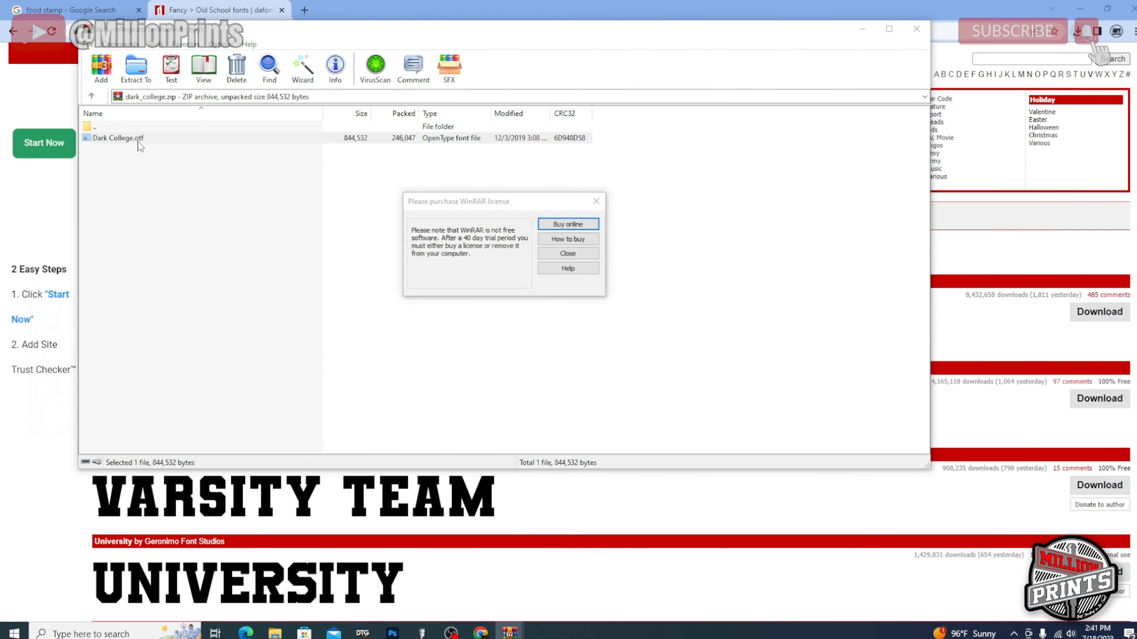
click(571, 257)
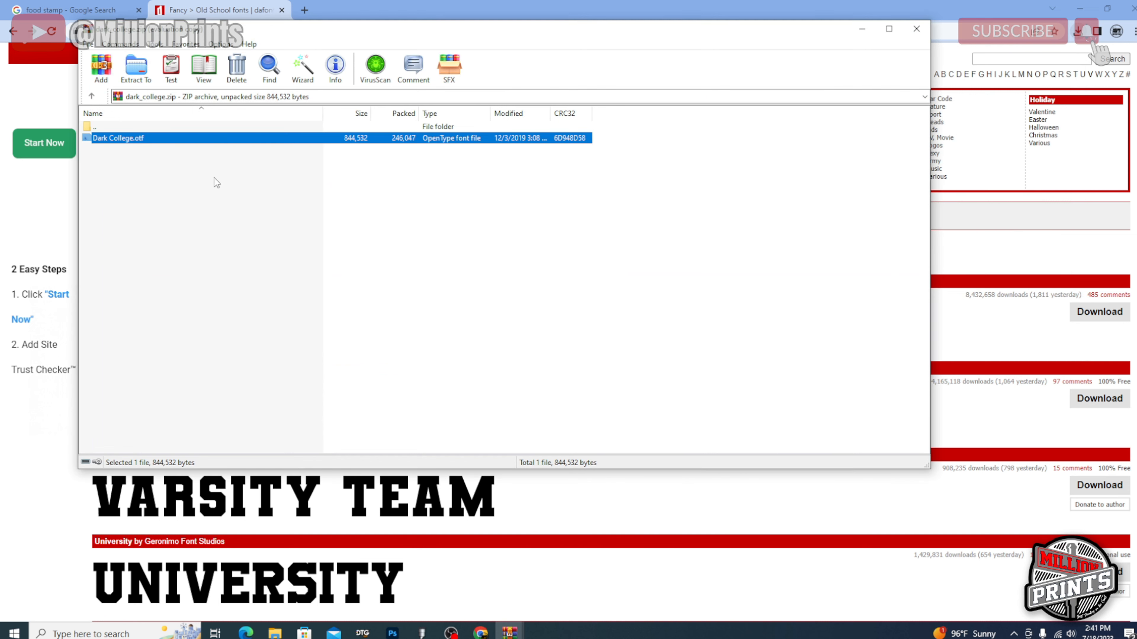
Install the Dark College.otf font, close its preview and WinRAR, and switch to the blank document in Photoshop.
double_click(138, 139)
click(148, 125)
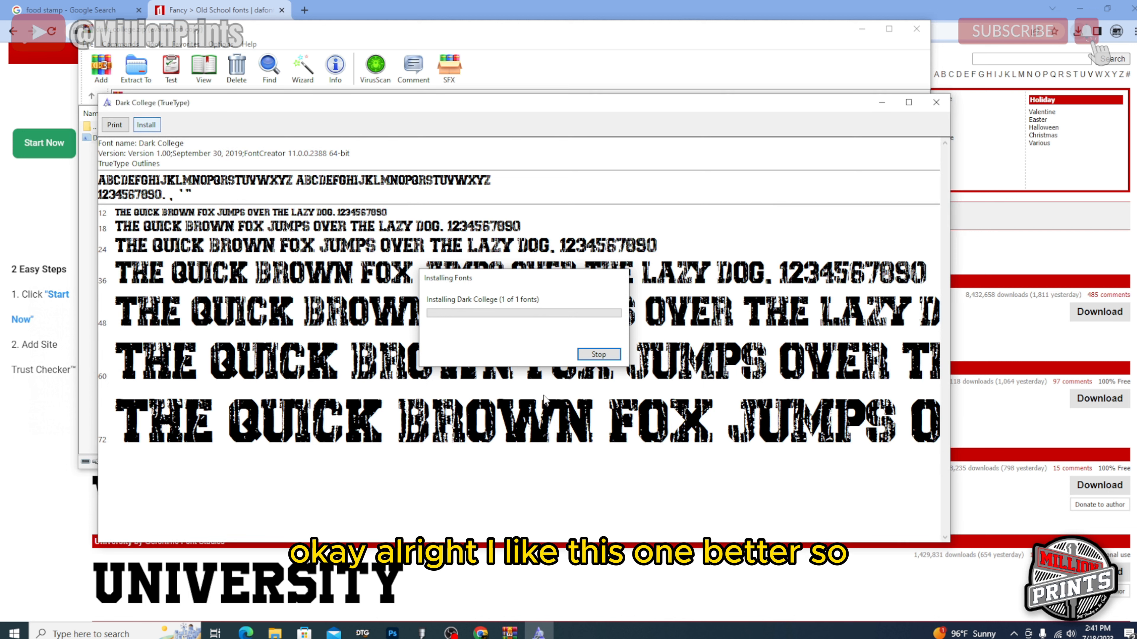
click(940, 107)
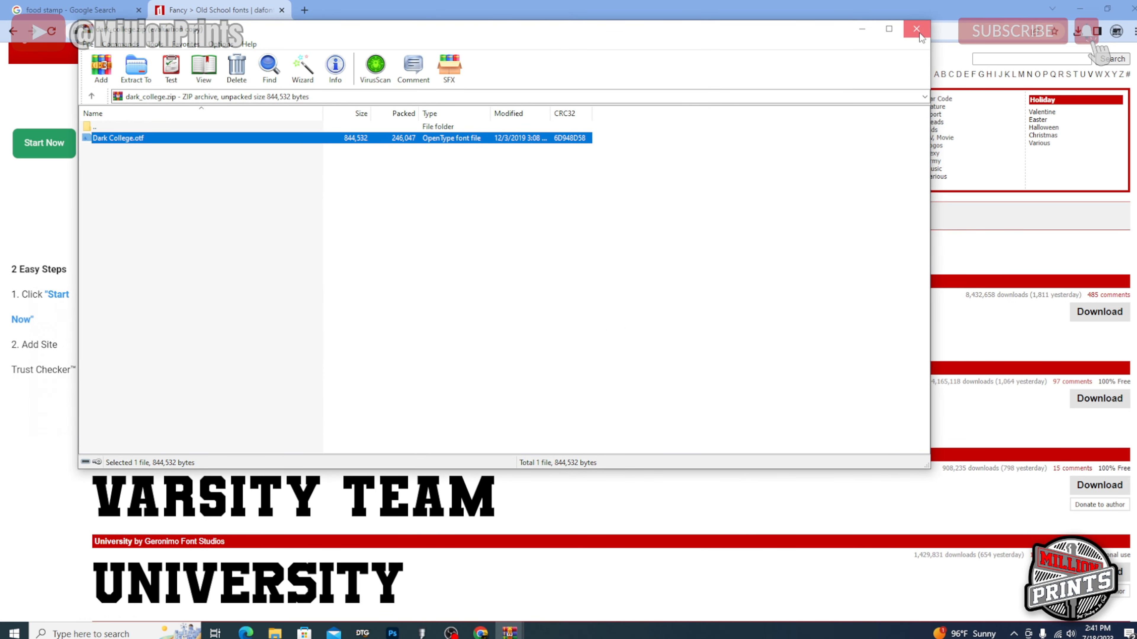
click(919, 34)
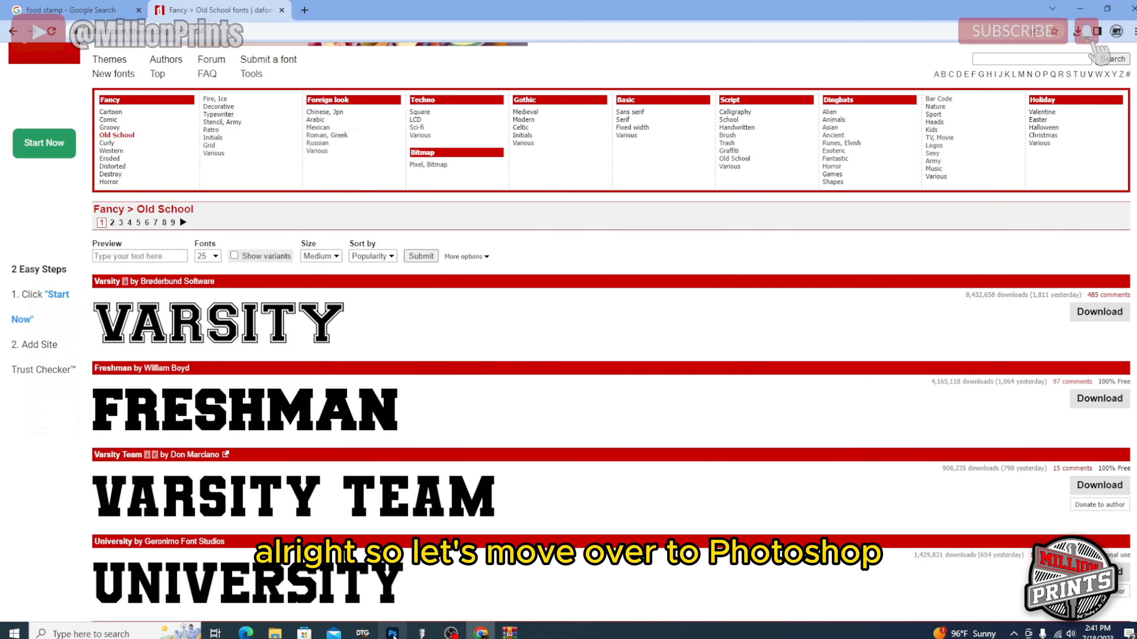
click(393, 635)
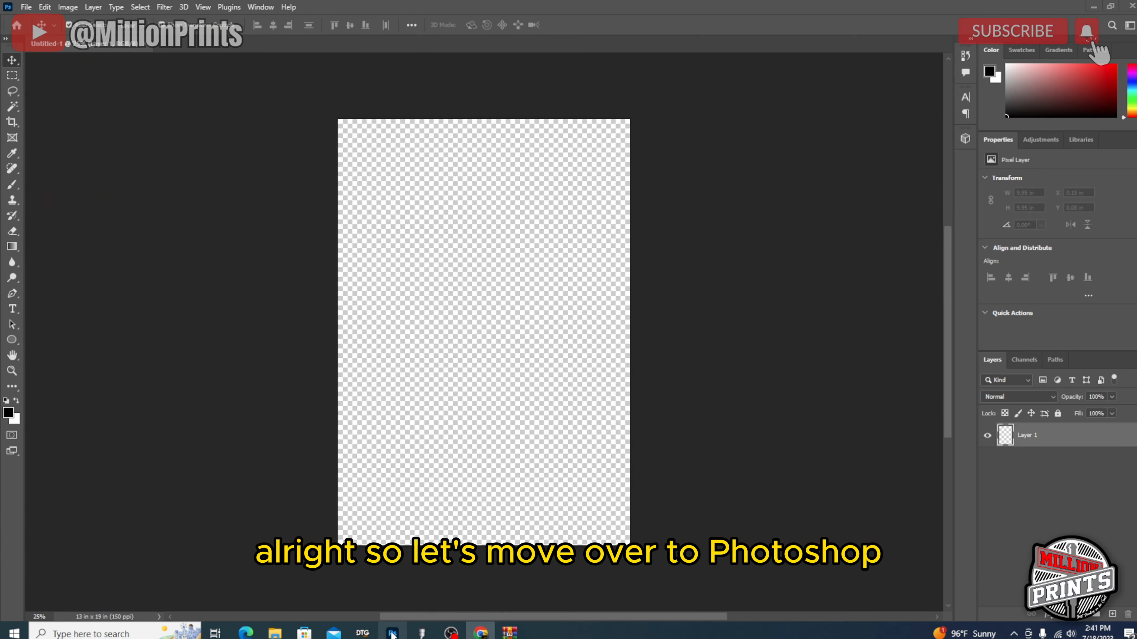
Open the food coupon PNG from the Downloads folder and move the coupon image into the upper part of the 13 x 19 in document.
click(26, 7)
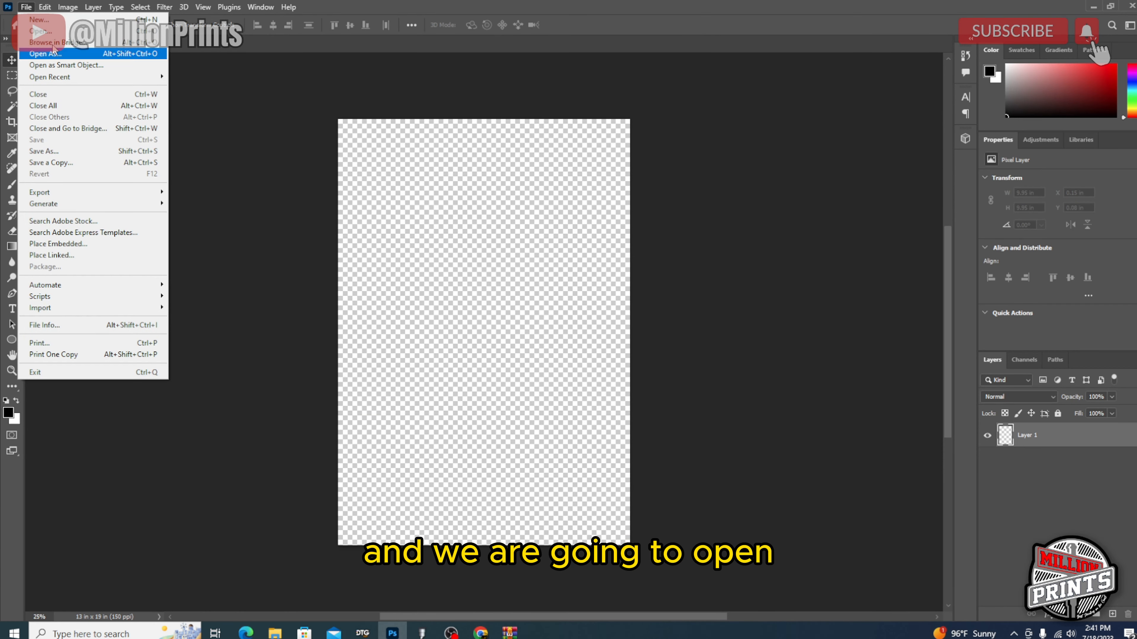
click(47, 32)
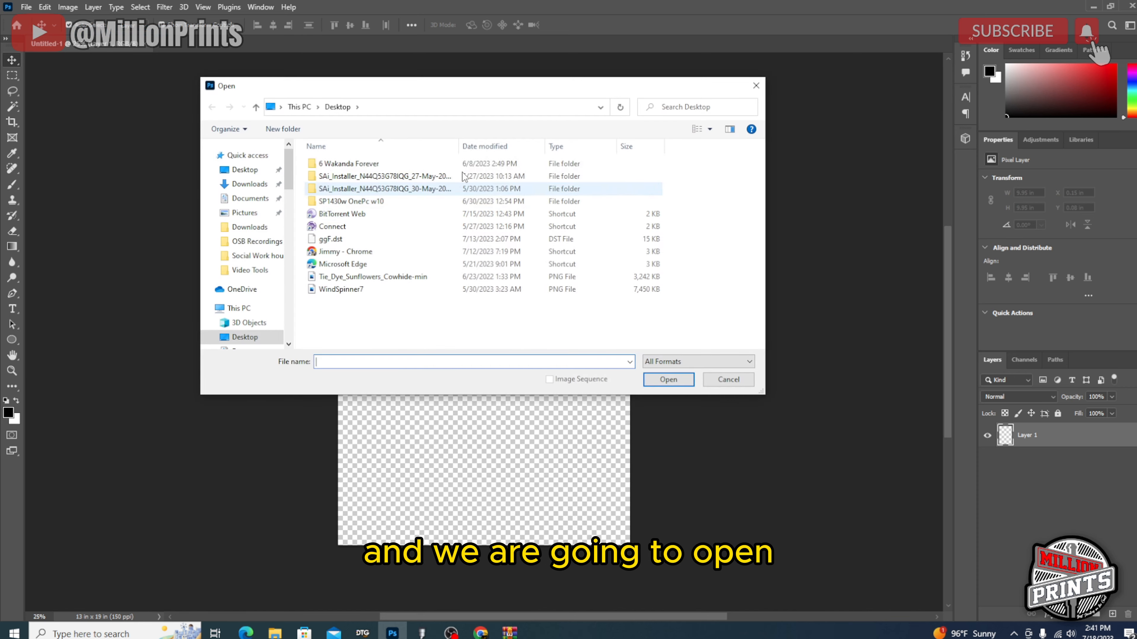
click(271, 188)
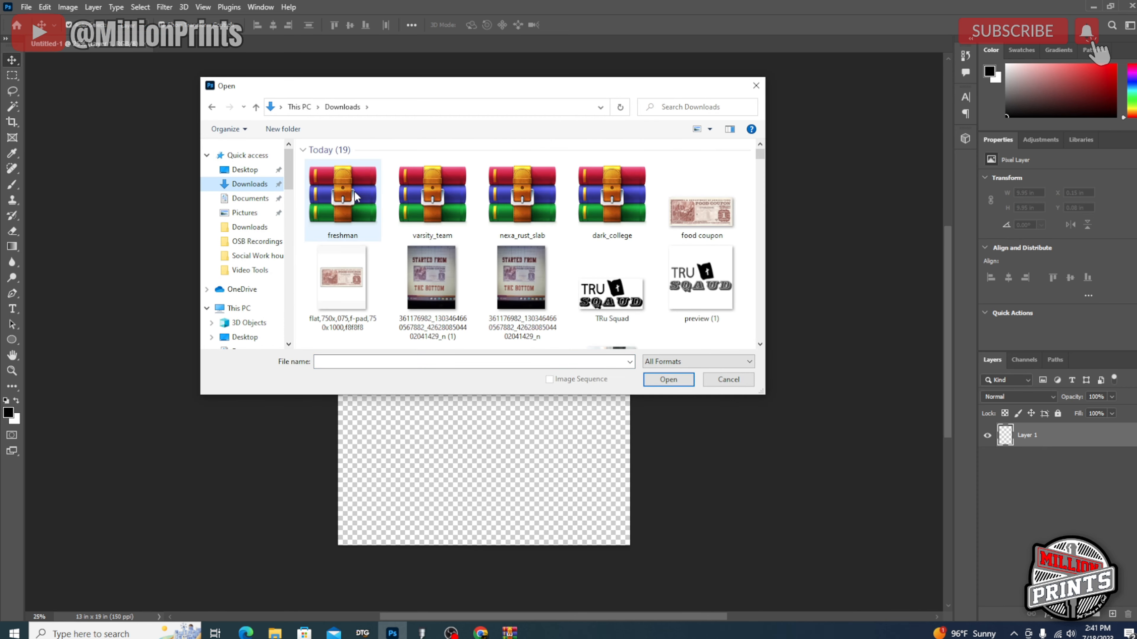
double_click(699, 210)
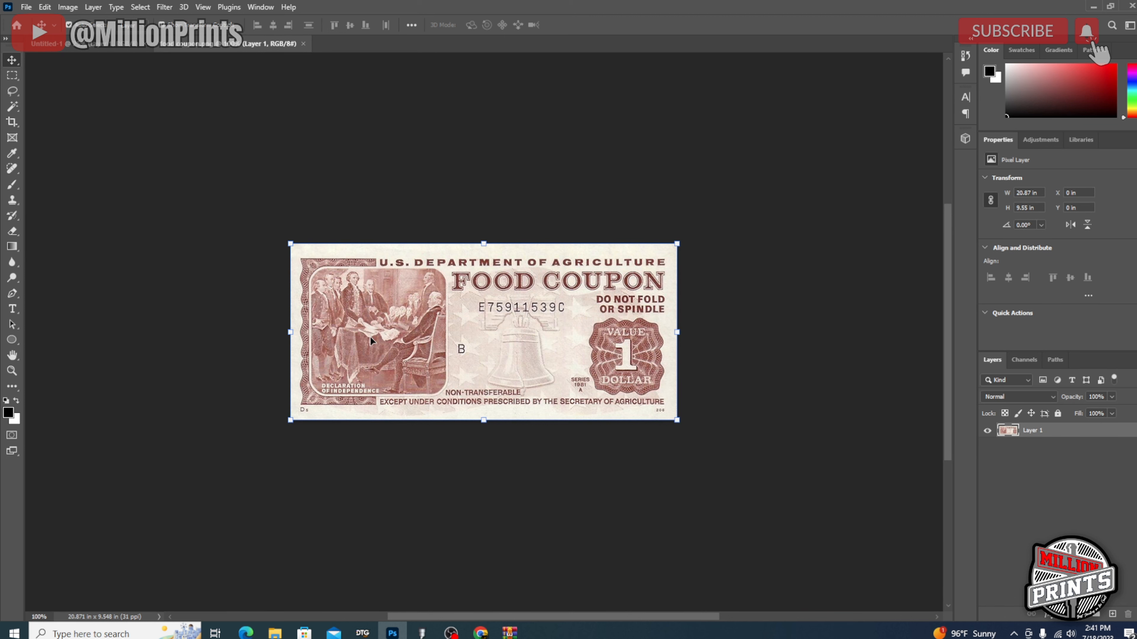
drag(418, 335, 464, 197)
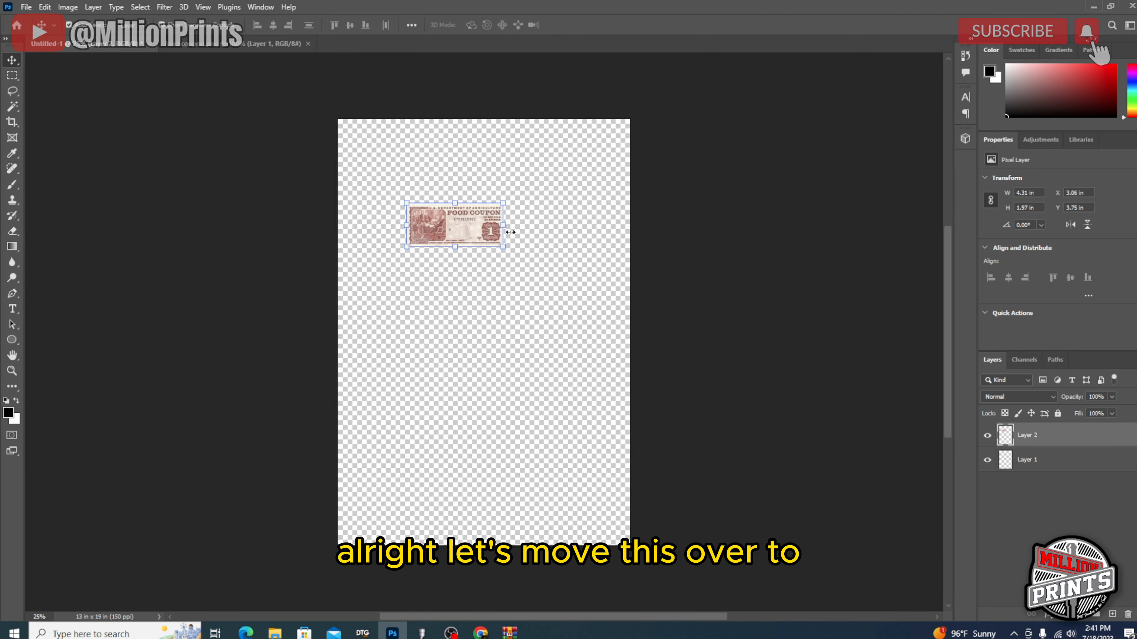
click(597, 218)
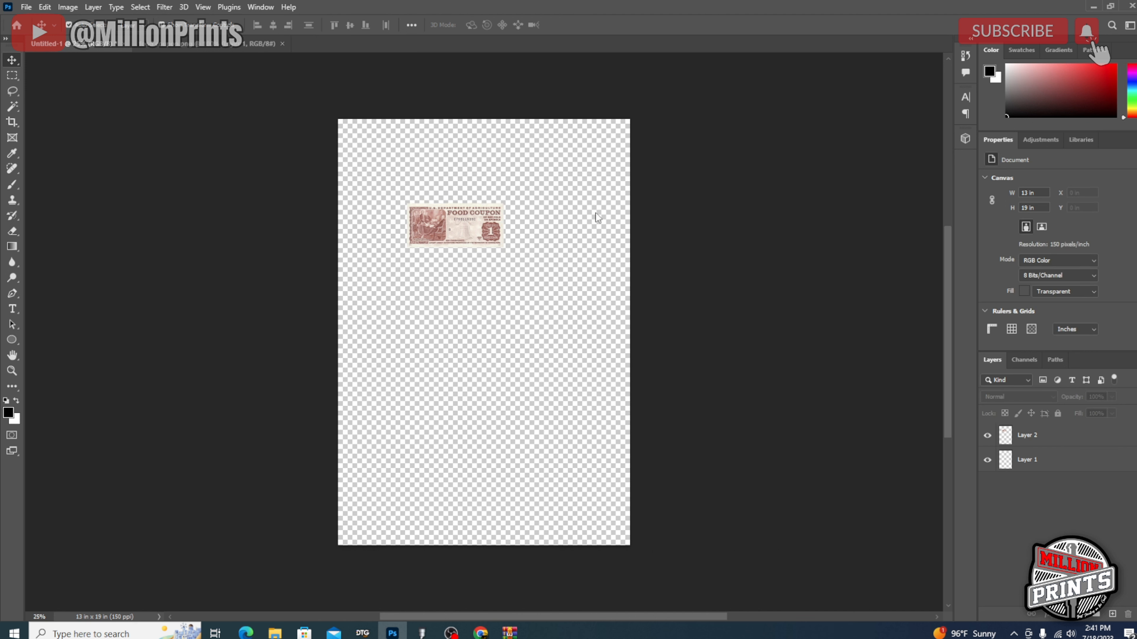
click(500, 239)
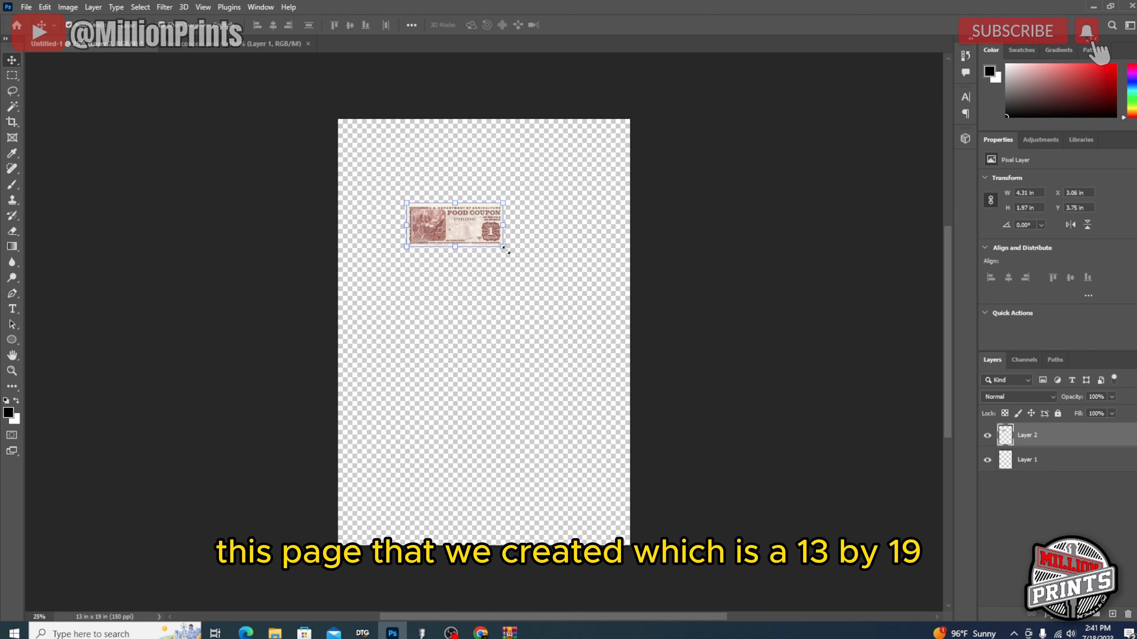
drag(505, 247, 612, 371)
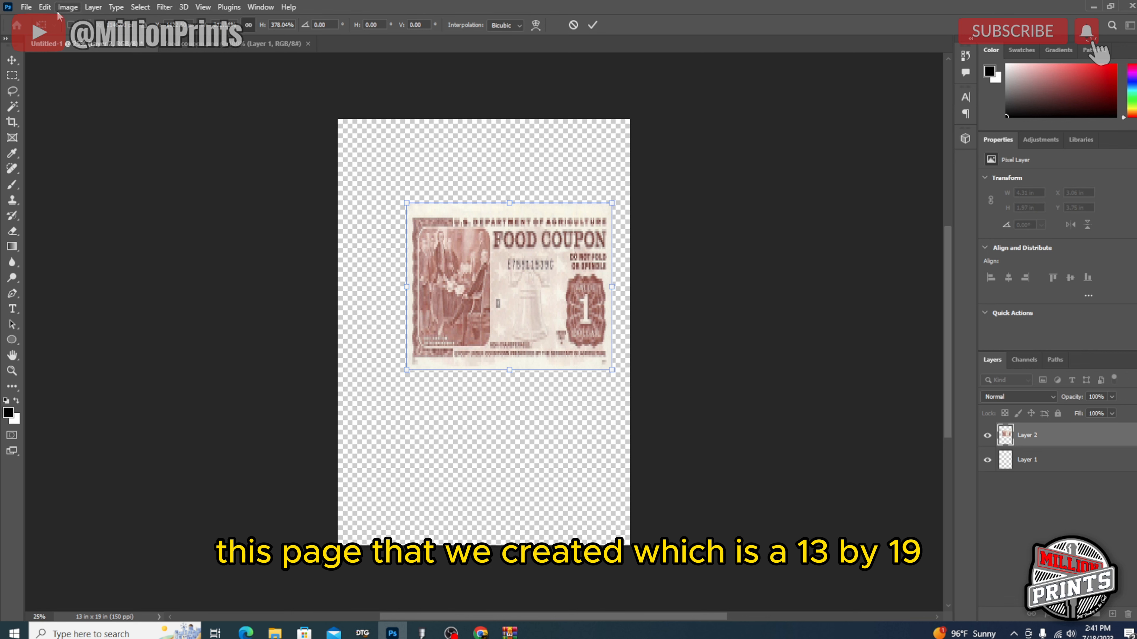
click(45, 7)
click(58, 20)
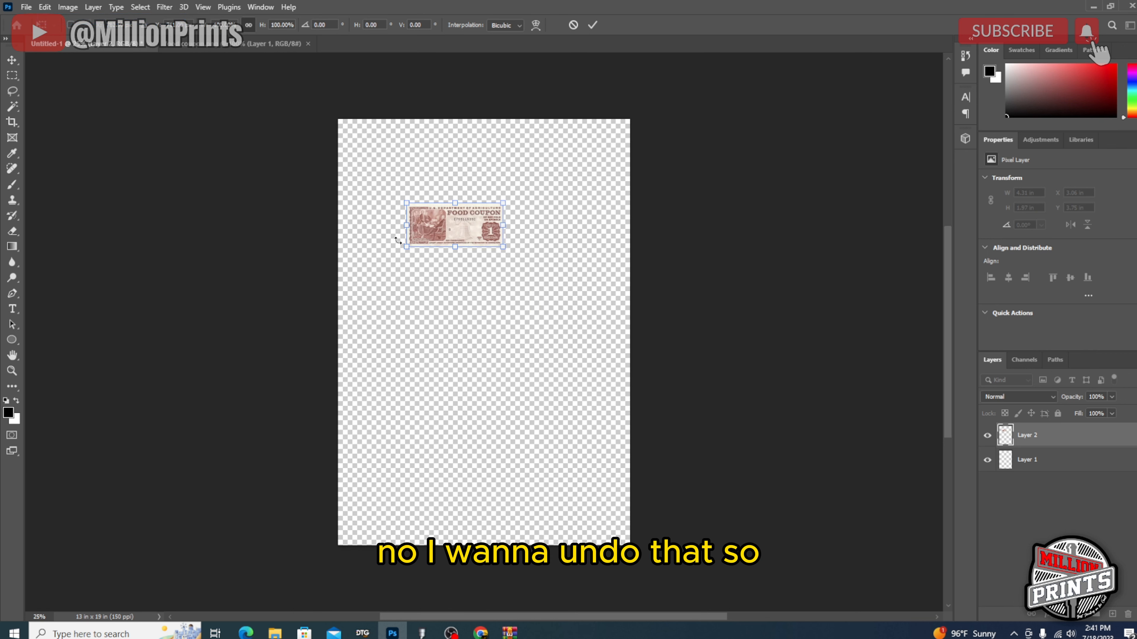
Enlarge the coupon proportionally, set its width to 12 in, and centre it horizontally slightly above the middle of the page.
drag(404, 248, 330, 280)
drag(503, 203, 633, 162)
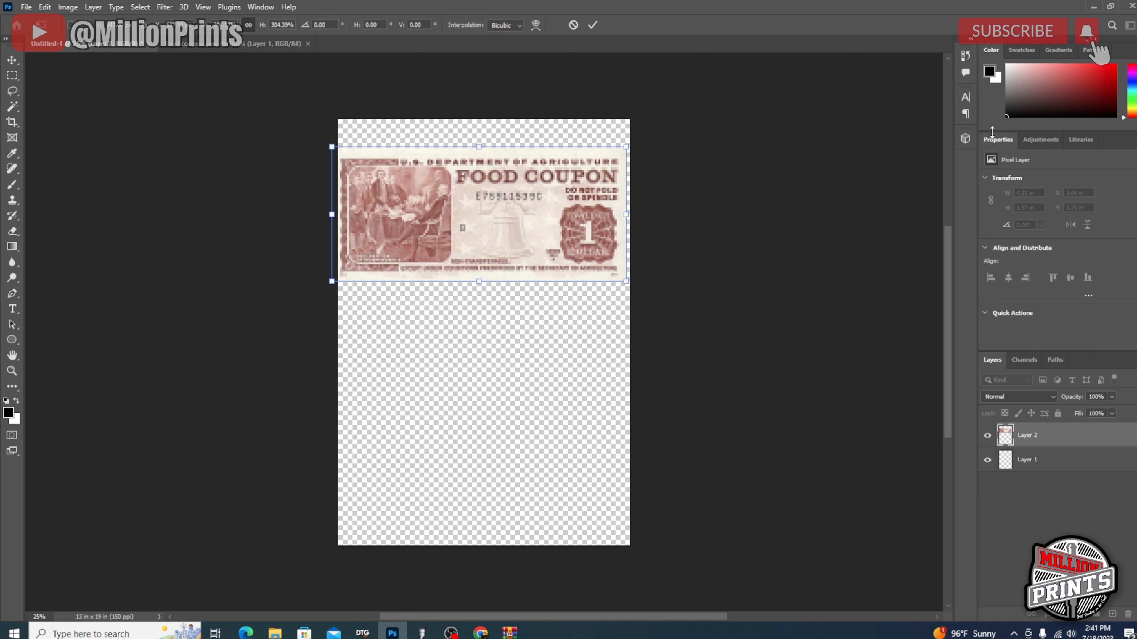
click(12, 63)
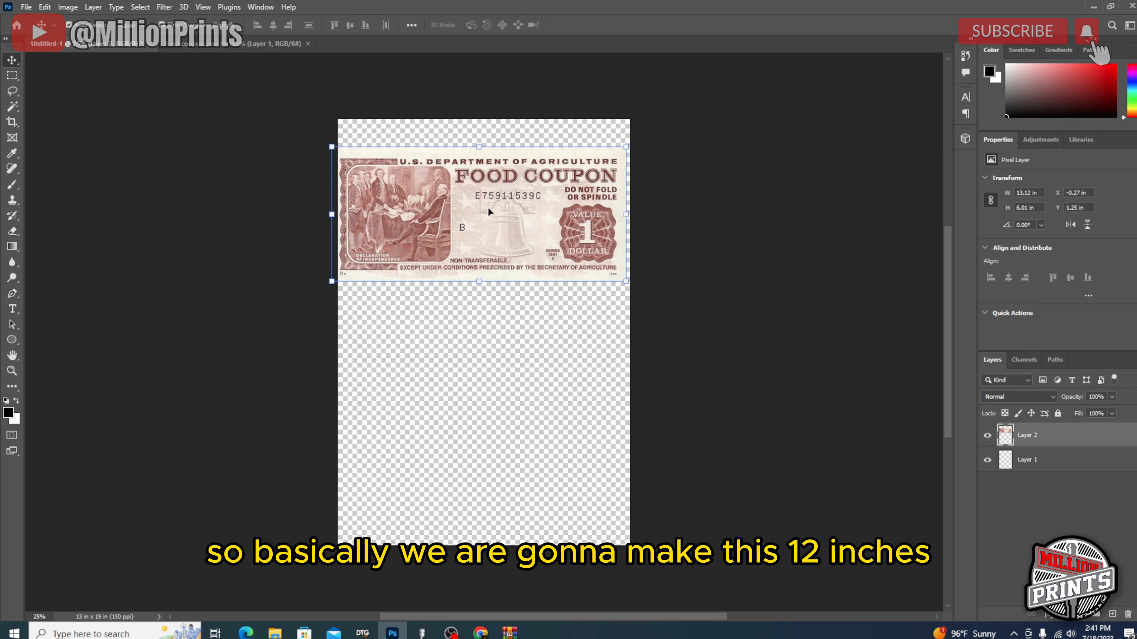
double_click(1033, 193)
text(12)
key(Return)
drag(491, 209, 506, 311)
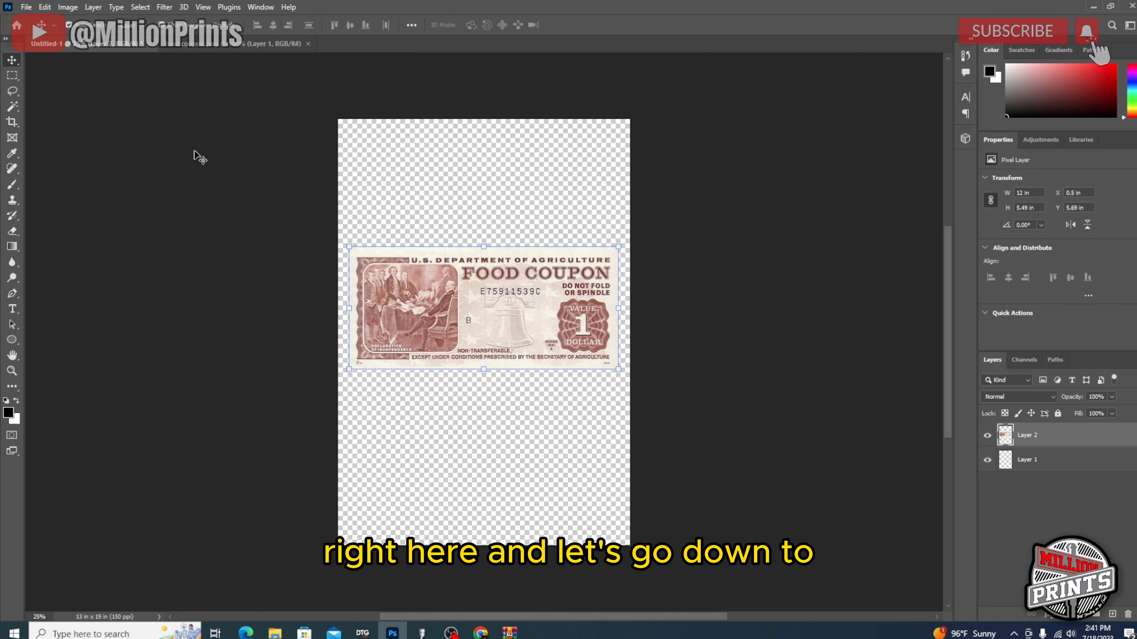
Start a horizontal text line in the empty area above the coupon and open its list of fonts.
click(29, 6)
click(160, 442)
click(12, 309)
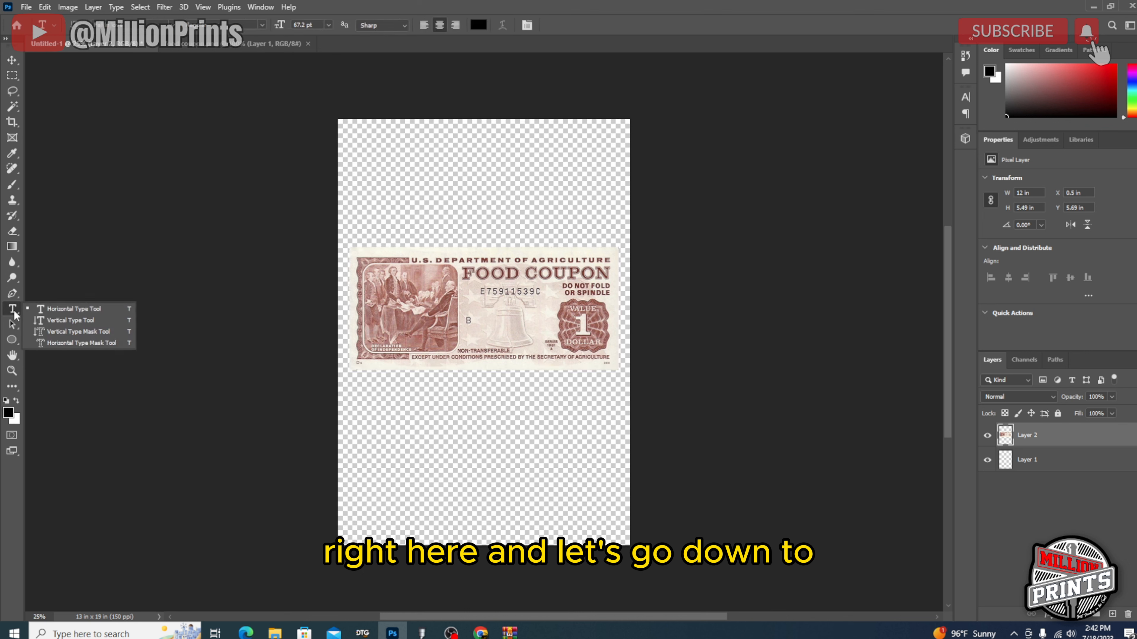
click(393, 173)
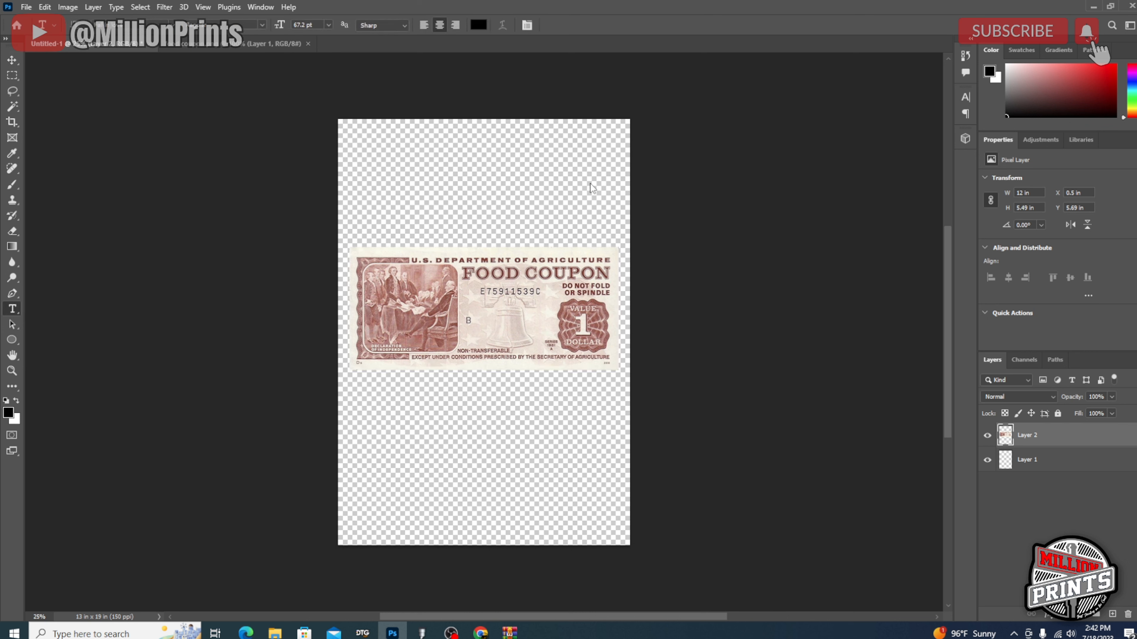
click(179, 26)
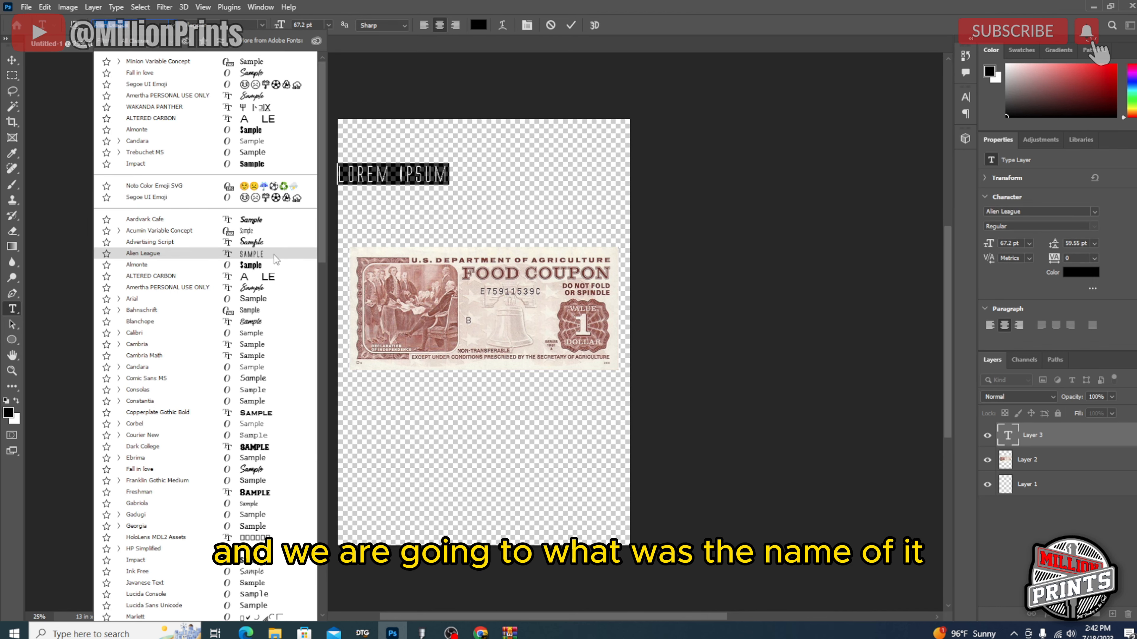
Check the college font's name on dafont's Old School page and the slogan's wording in the VinylMaster reference, and return to Photoshop.
click(480, 632)
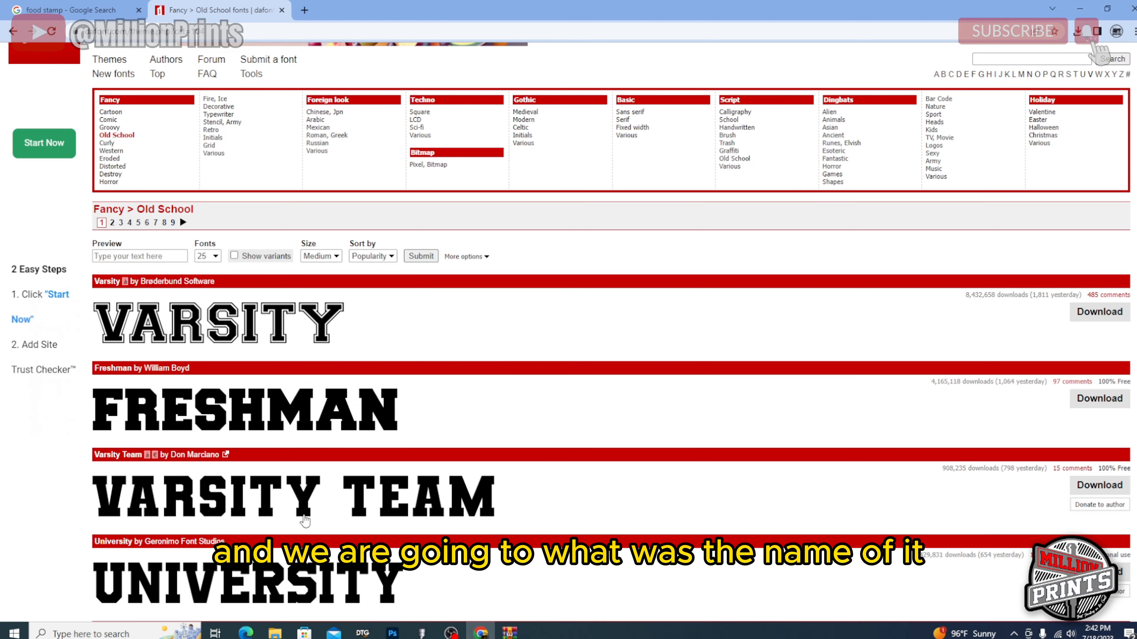
scroll(373, 476, down, 11)
scroll(356, 481, down, 5)
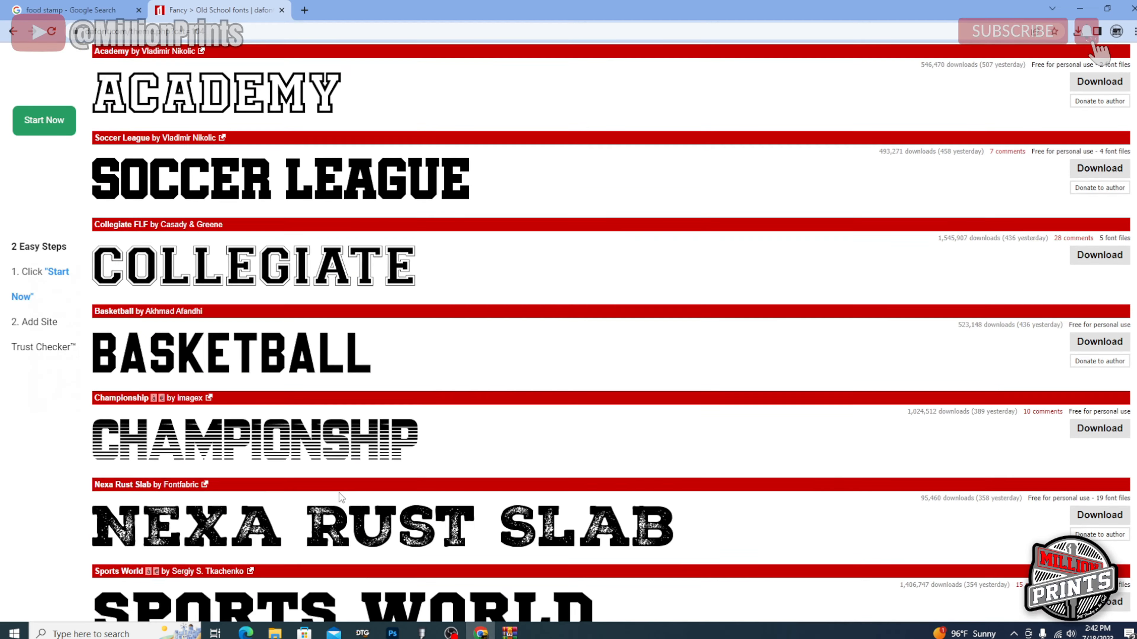
scroll(337, 409, down, 12)
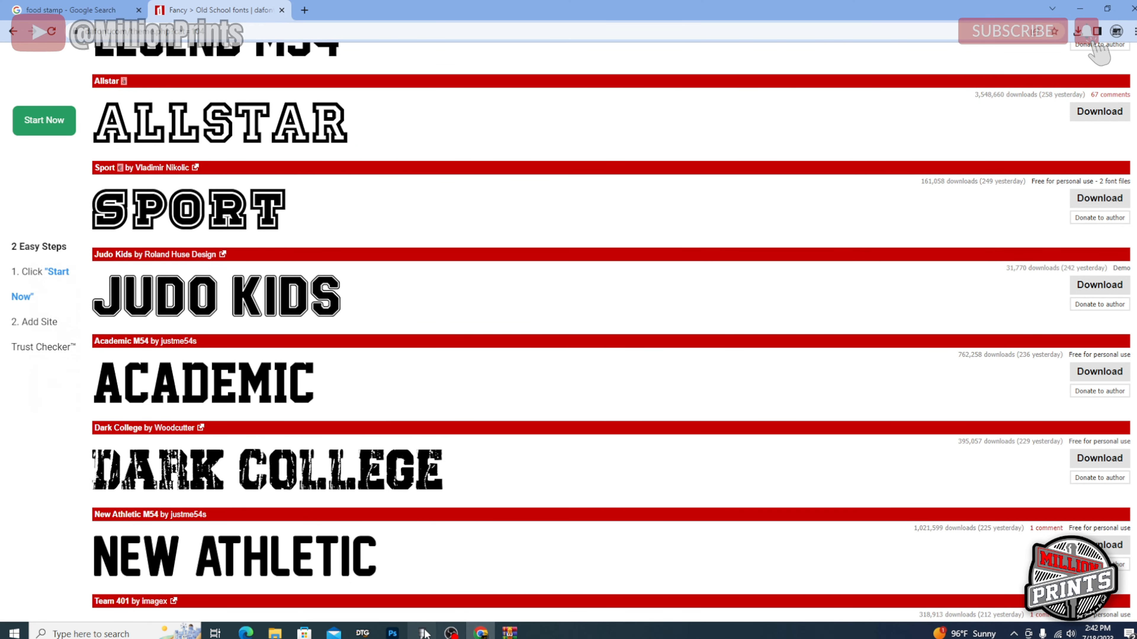
click(392, 633)
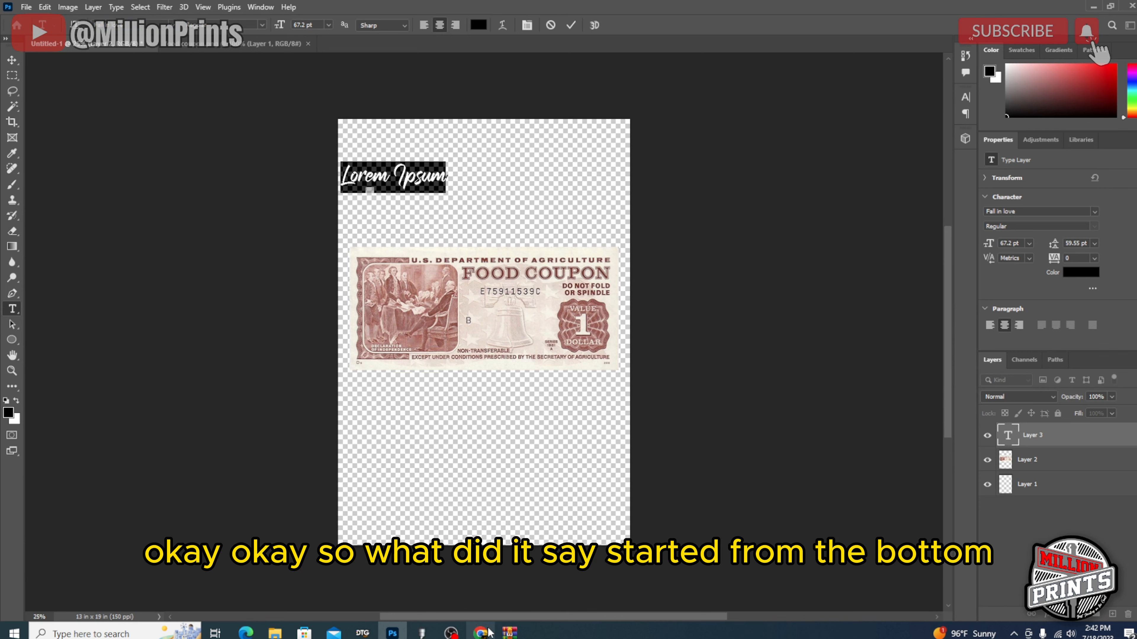
click(422, 633)
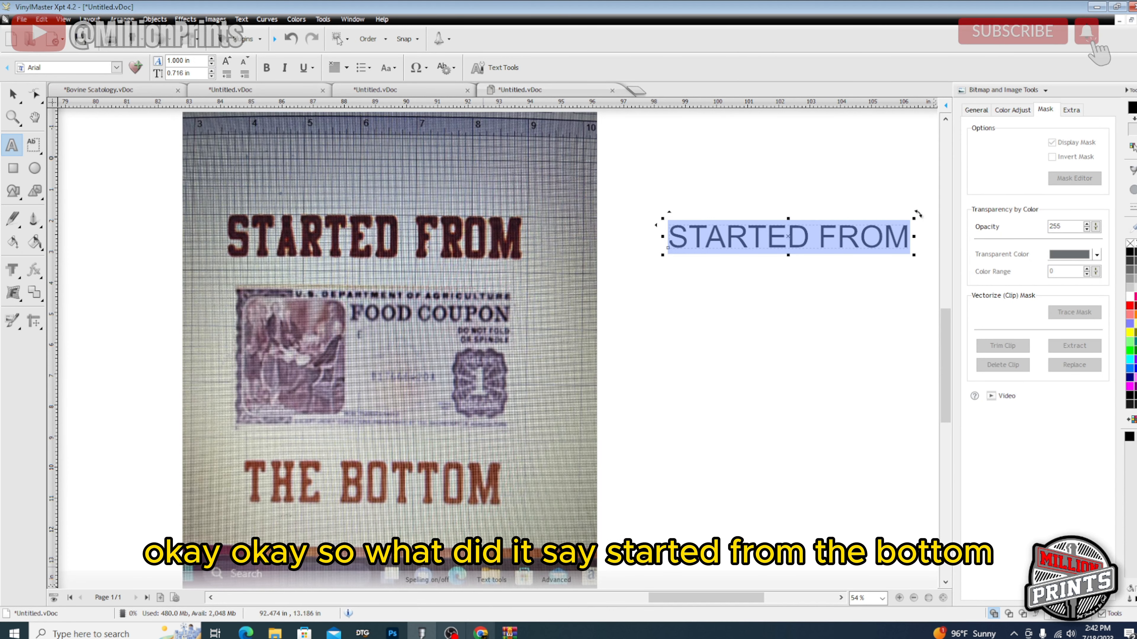
click(392, 633)
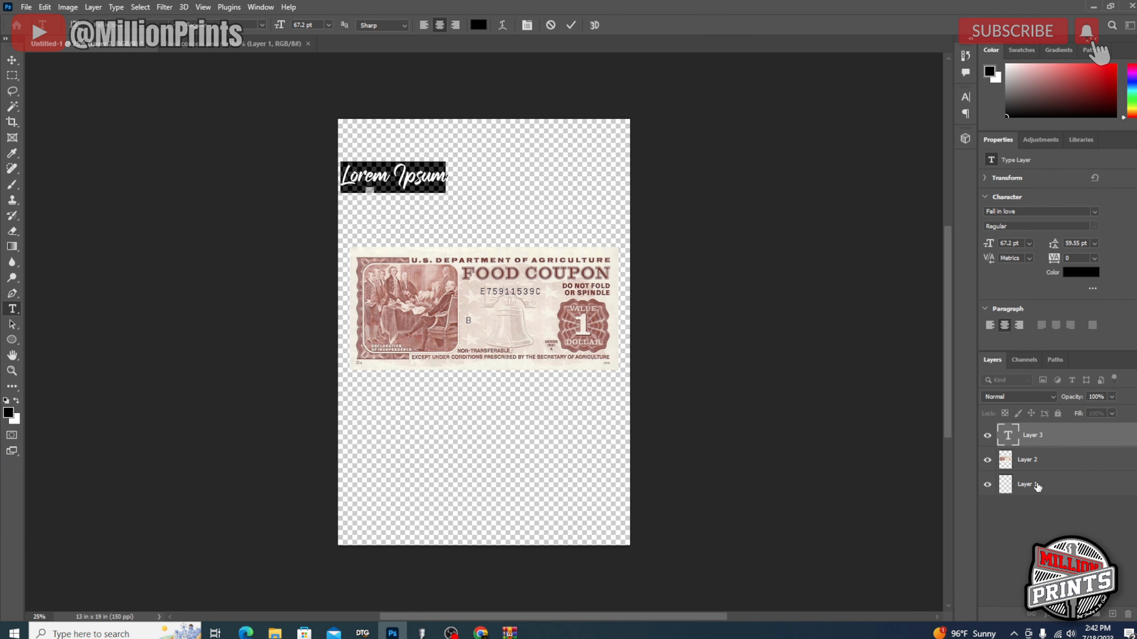
Replace the placeholder text with STARTED FROM and commit the text layer.
text(STA)
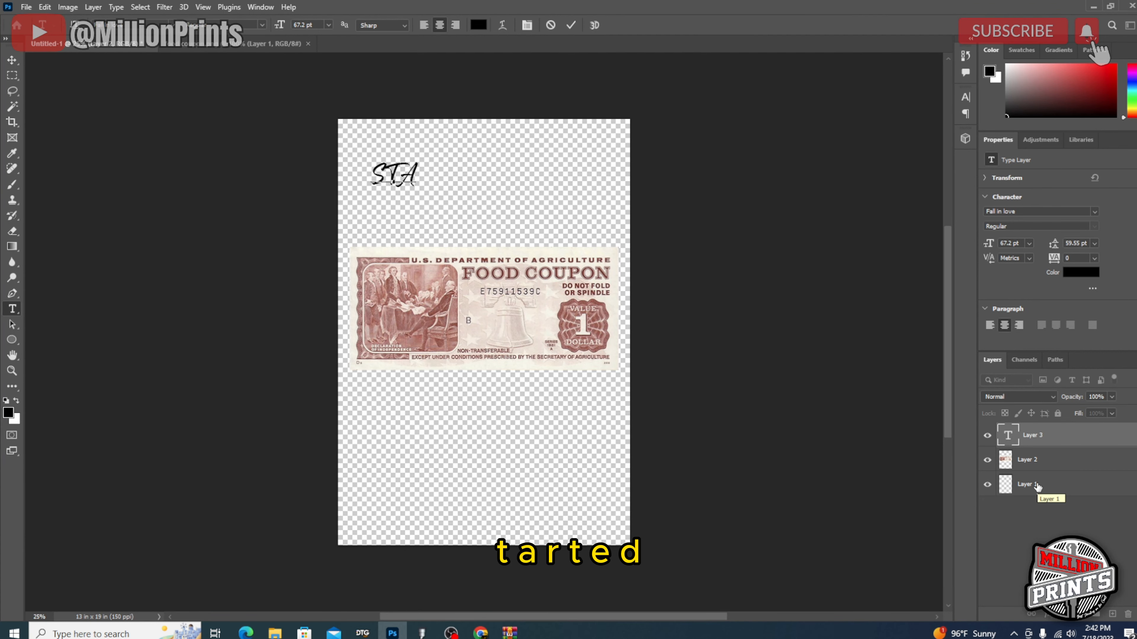
text(RTED)
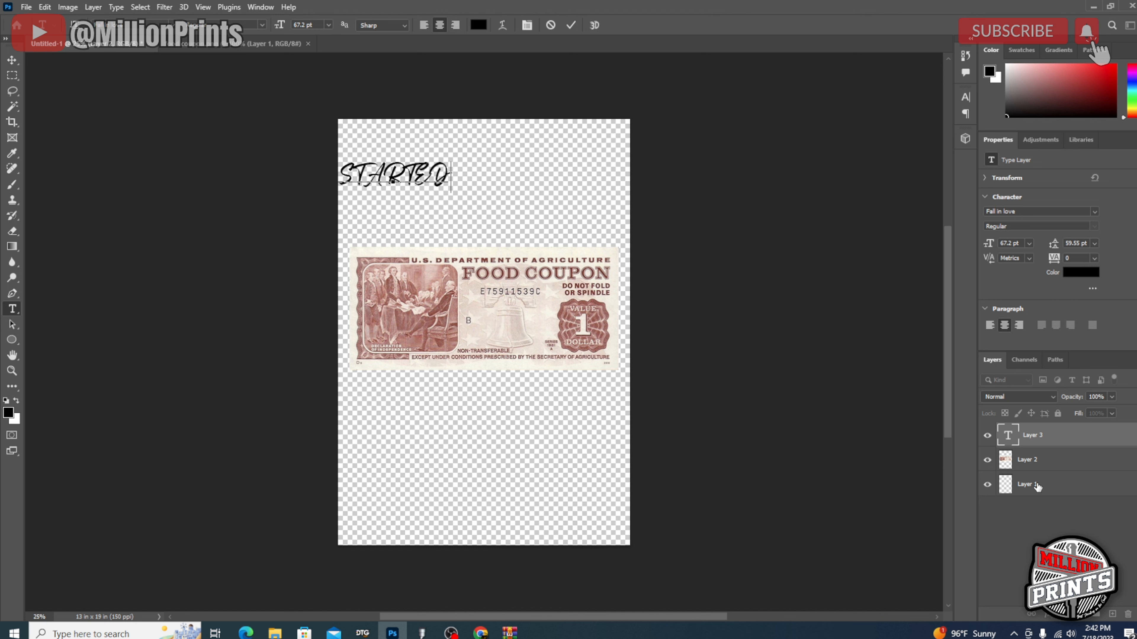
text( FROM)
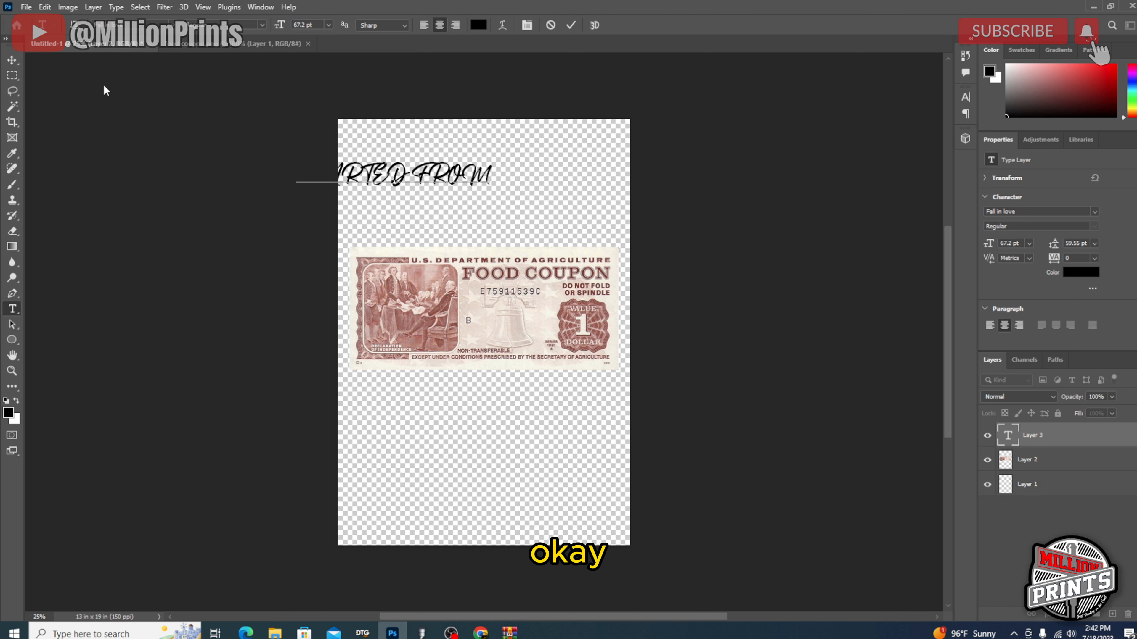
click(12, 61)
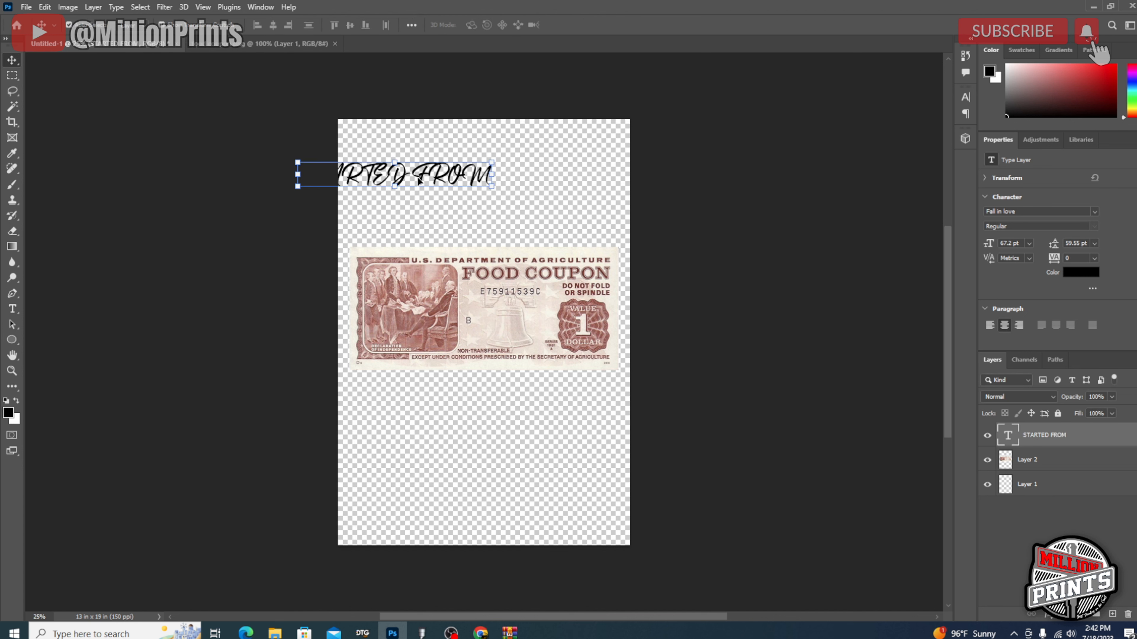
Move the STARTED FROM text directly above the coupon and enlarge it proportionally to roughly the coupon's width.
drag(420, 180, 510, 219)
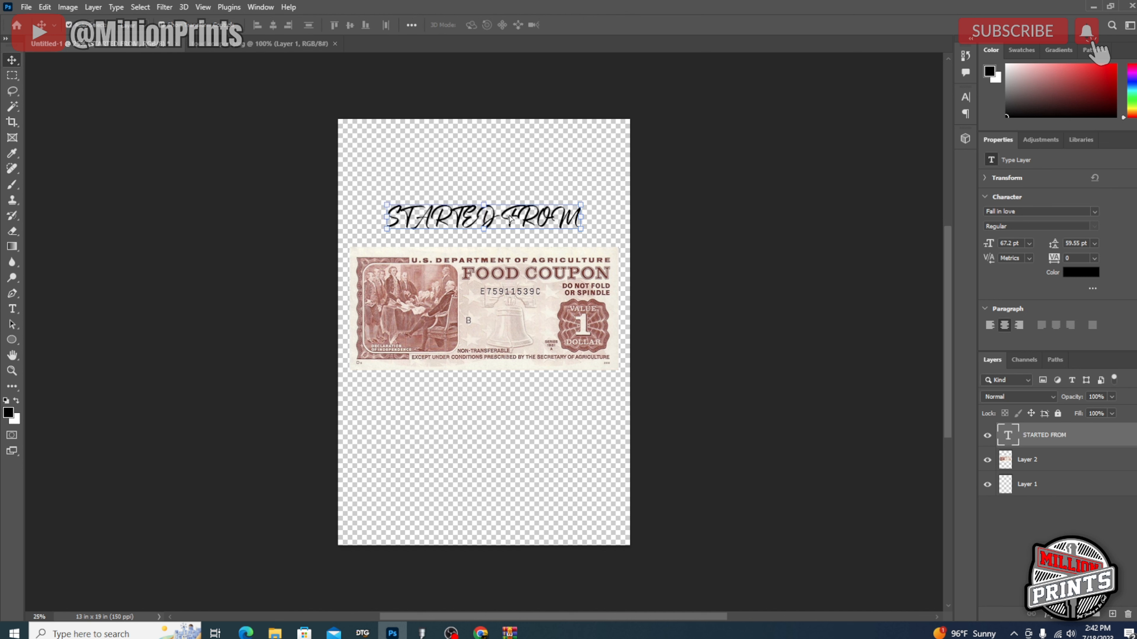
drag(388, 217, 344, 216)
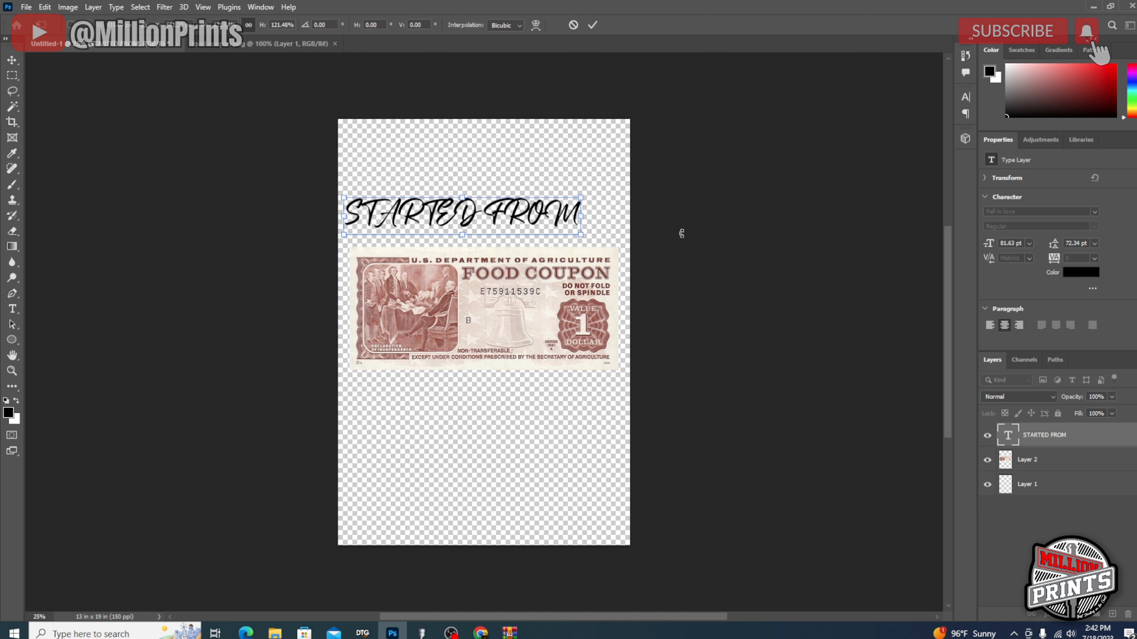
drag(581, 197, 616, 192)
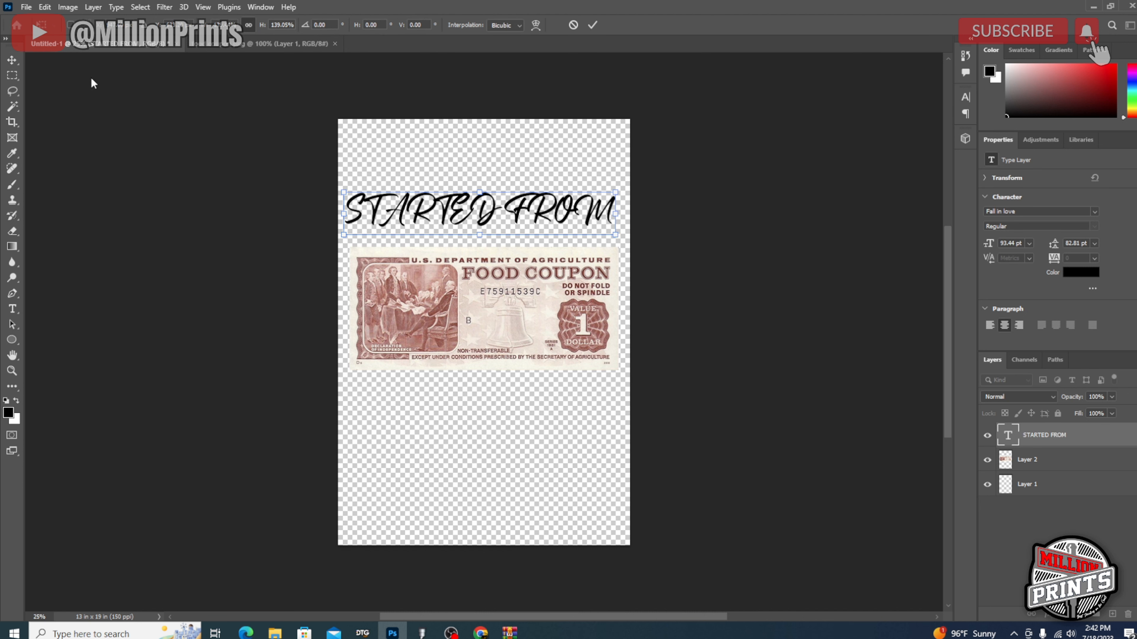
Select all of the STARTED FROM text and change its font to Dark College.
click(12, 309)
click(353, 206)
drag(352, 205, 667, 205)
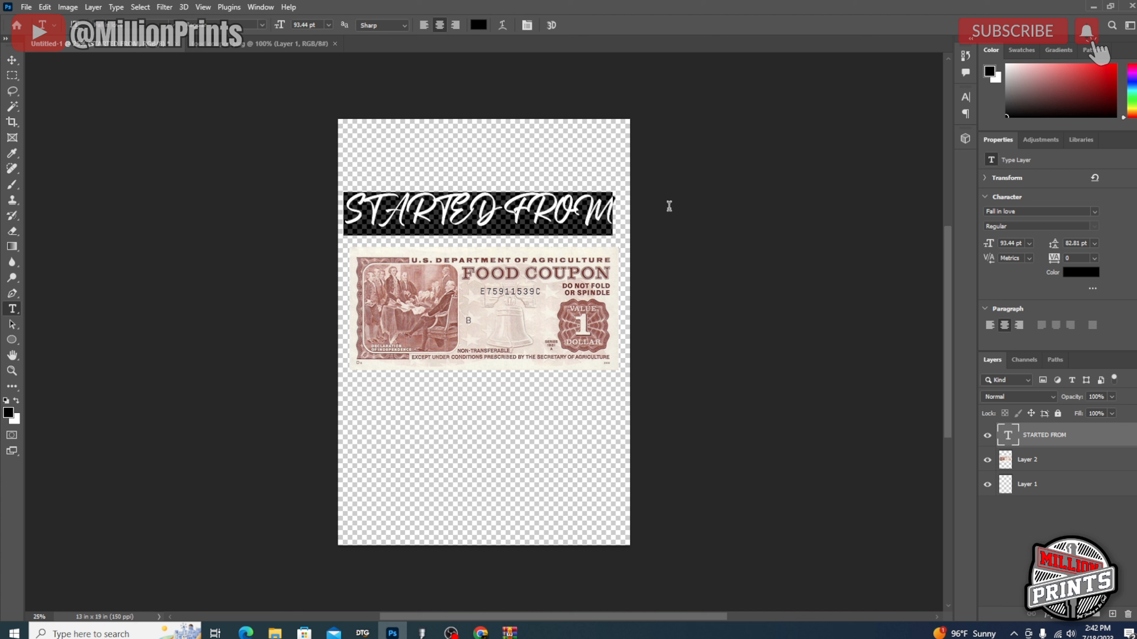
click(176, 23)
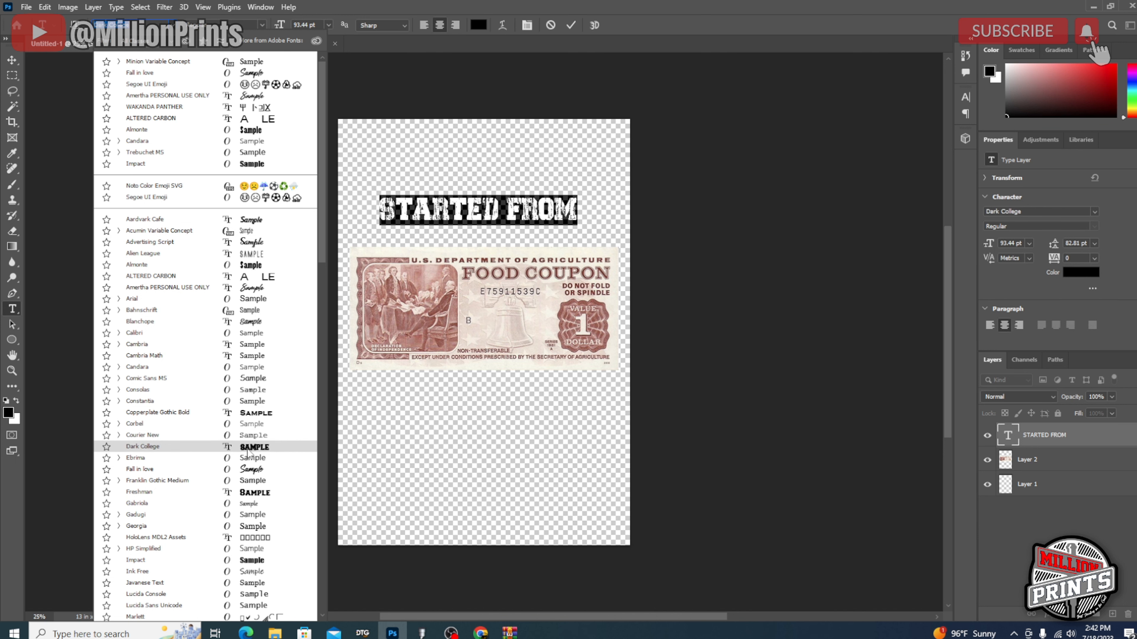
click(250, 447)
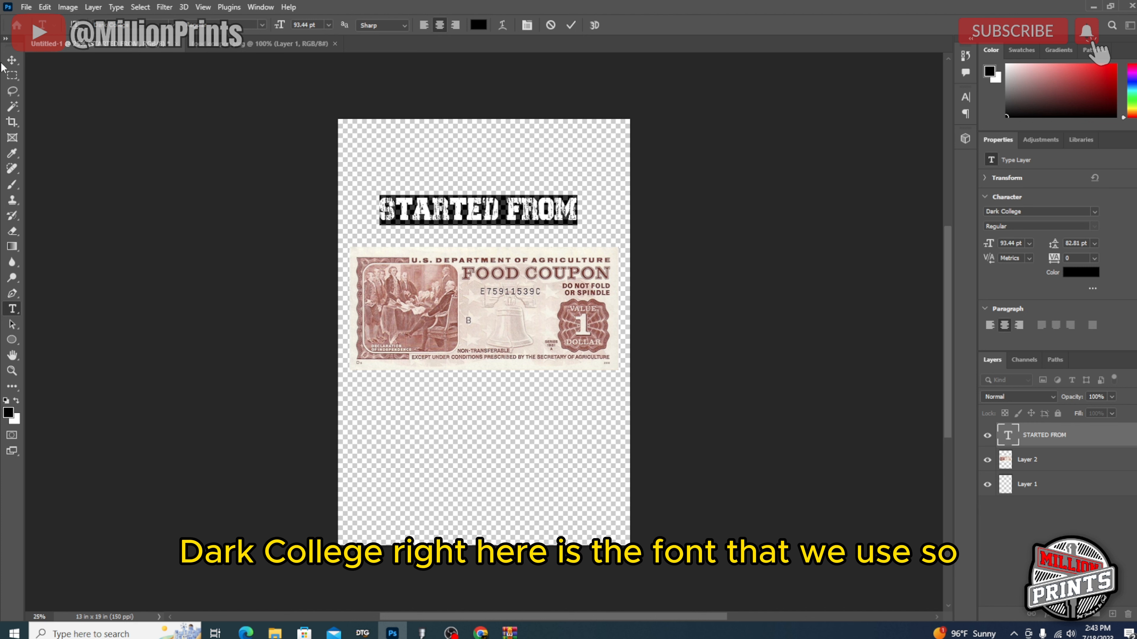
Enlarge the STARTED FROM text to about 12.2 in wide, make it slightly taller, and centre it on the page just above the coupon.
click(13, 60)
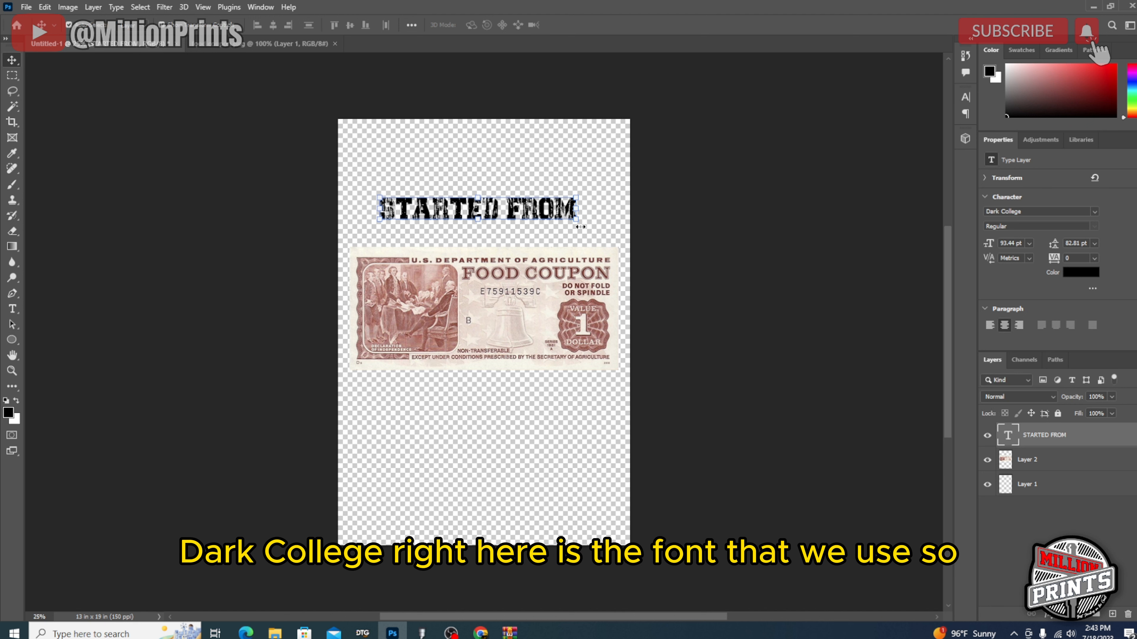
drag(577, 208, 619, 207)
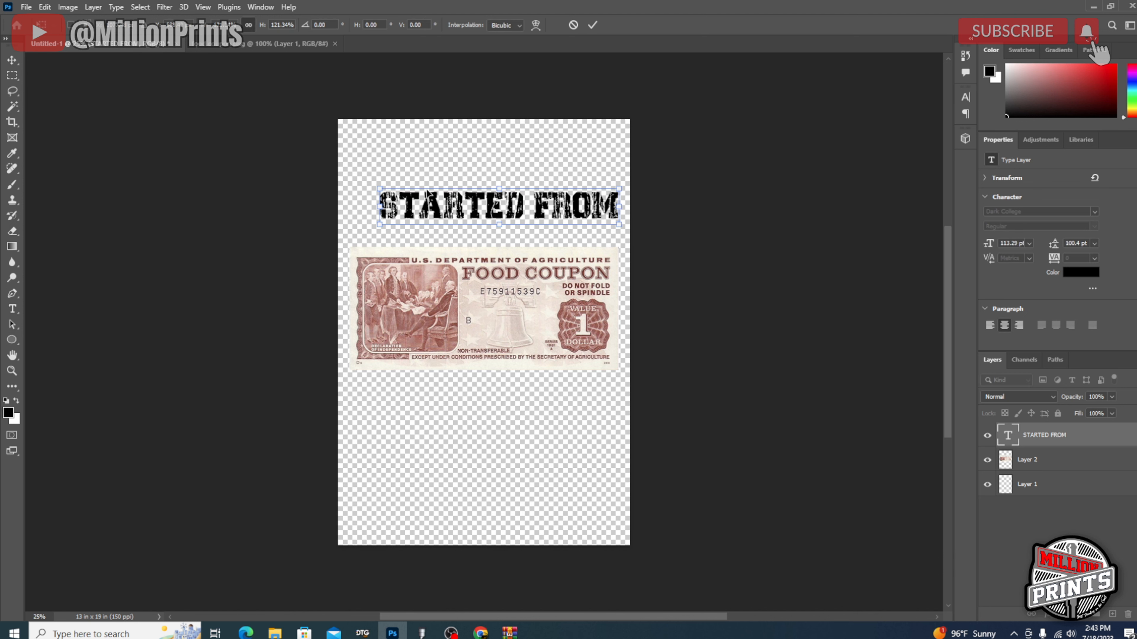
drag(375, 188, 345, 169)
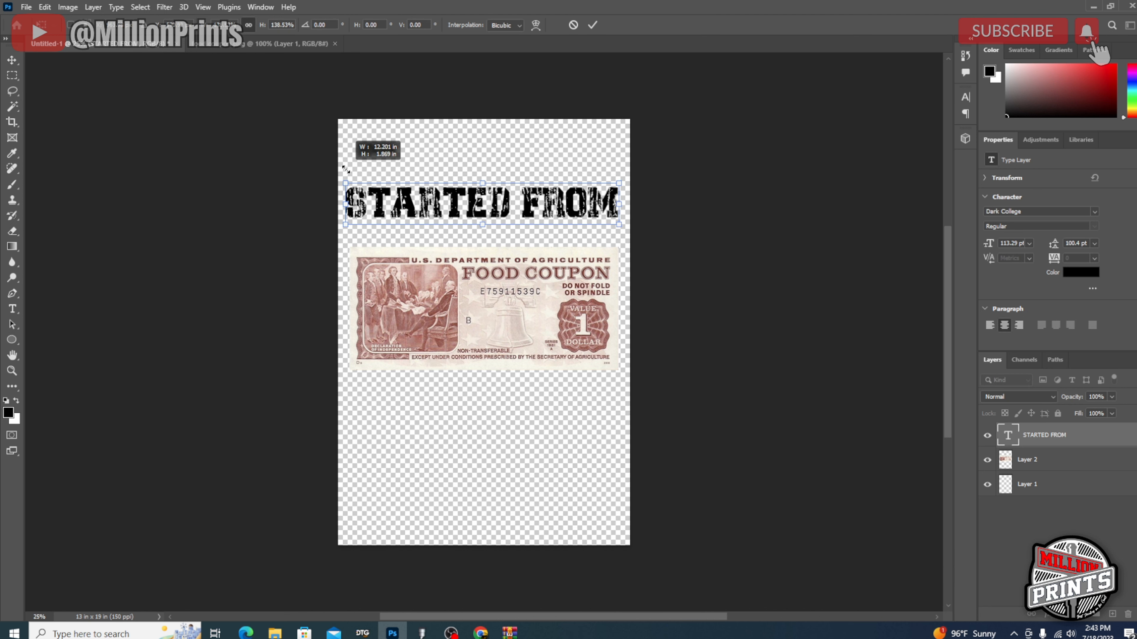
drag(482, 225, 483, 229)
drag(568, 203, 569, 211)
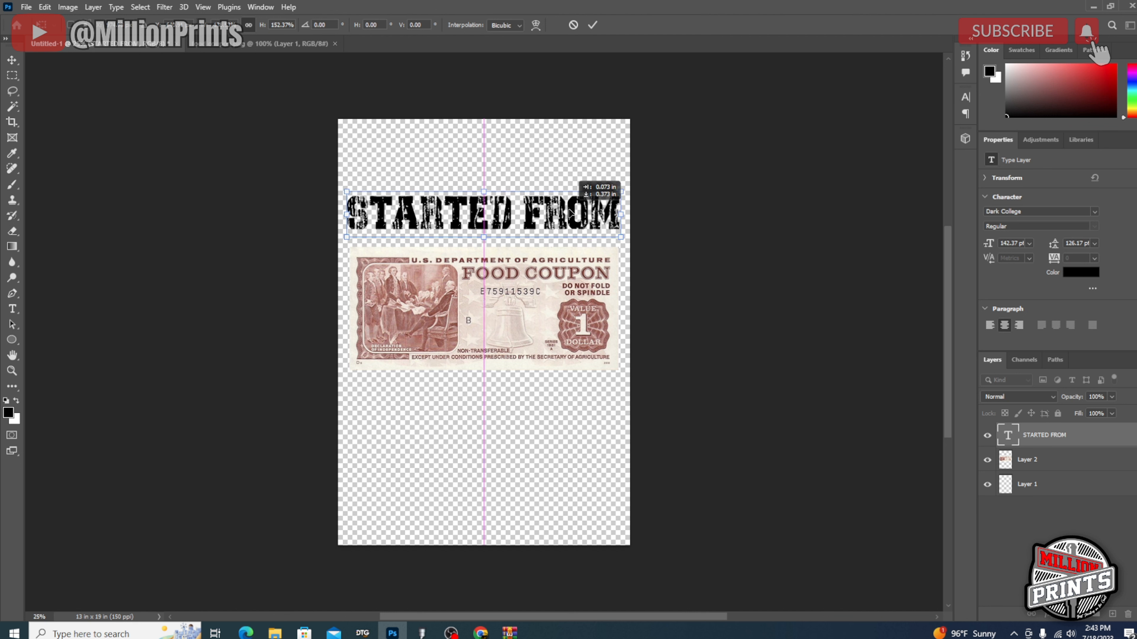
Commit the resized text, duplicate the STARTED FROM layer within the same document, and place the copy directly below the coupon.
key(Return)
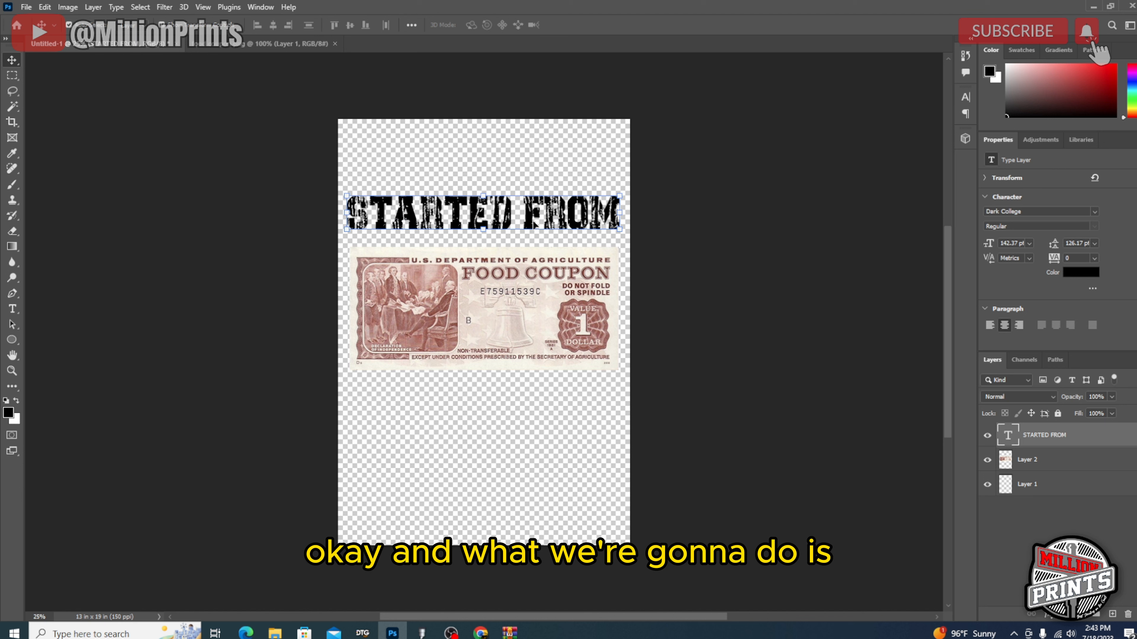
right_click(1047, 434)
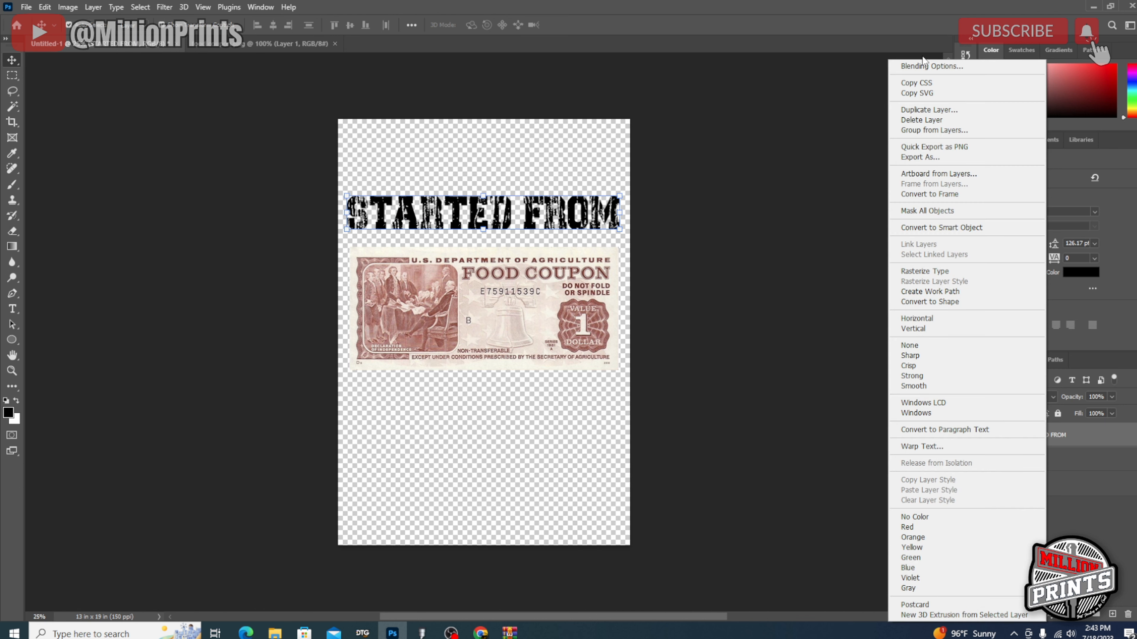
click(928, 109)
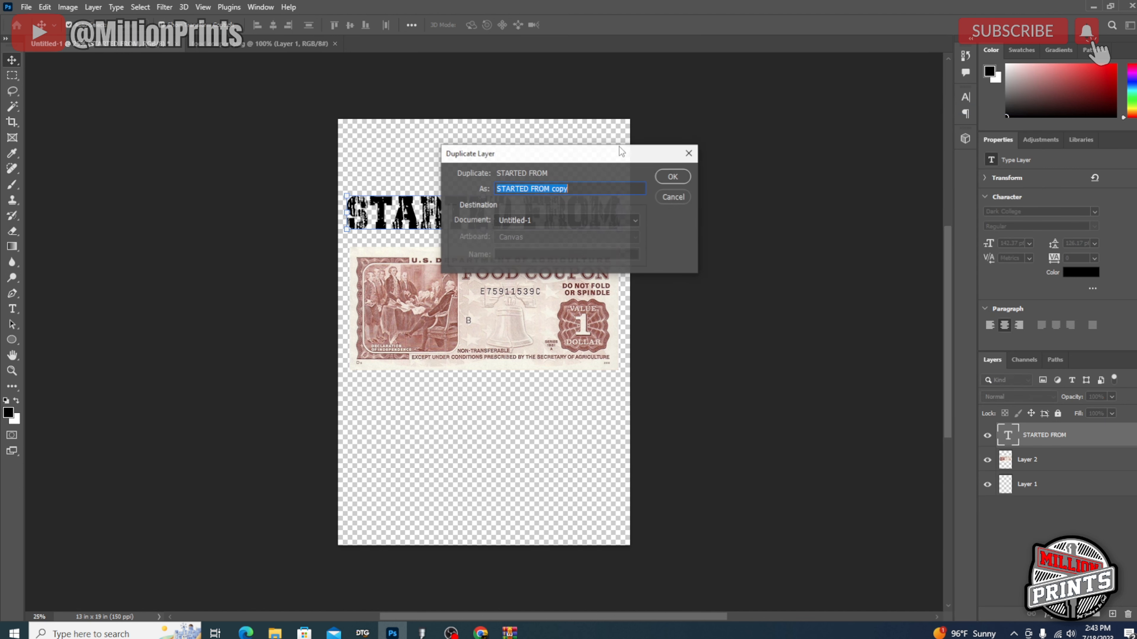
click(673, 177)
drag(576, 216, 573, 417)
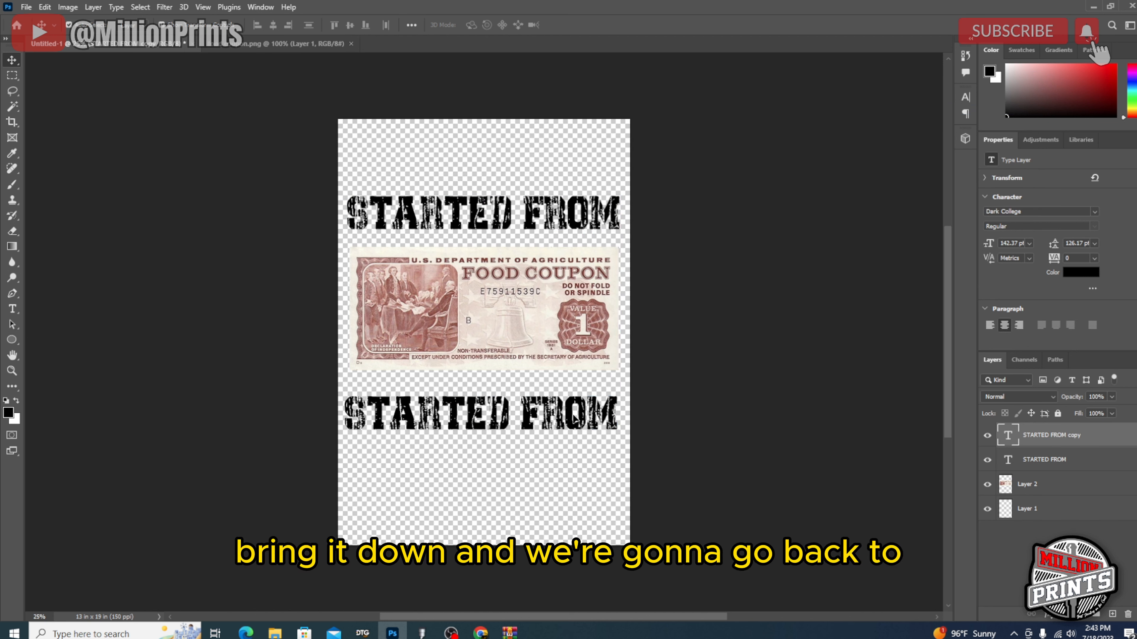
Replace the copied text below the coupon with THE BOTTOM, checking the wording against the reference design in VinylMaster.
click(12, 309)
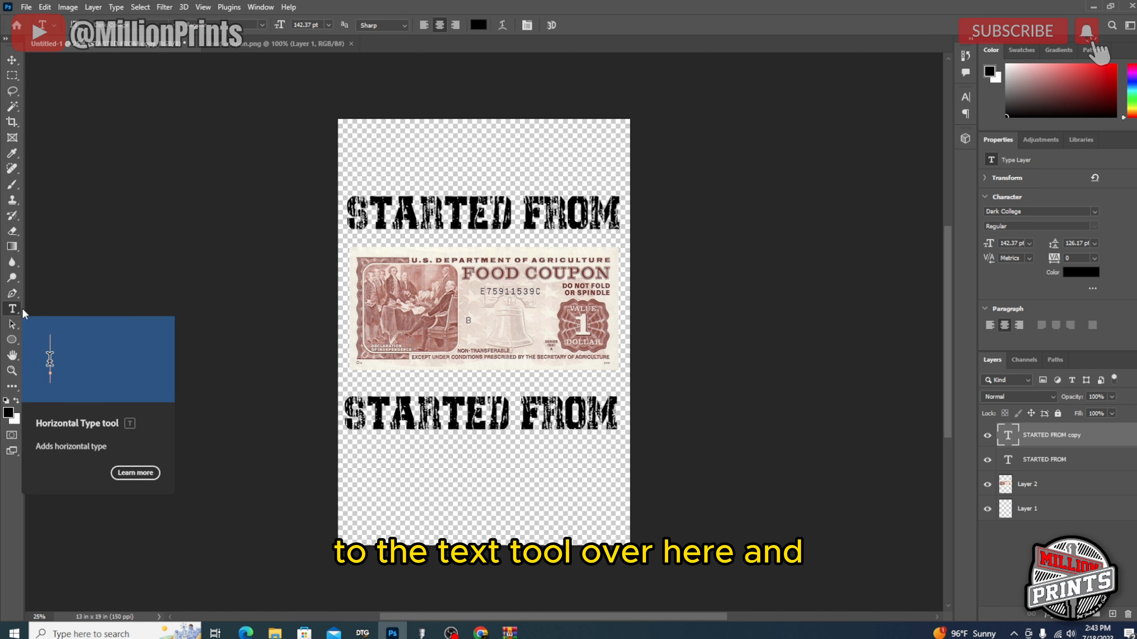
drag(353, 418, 619, 430)
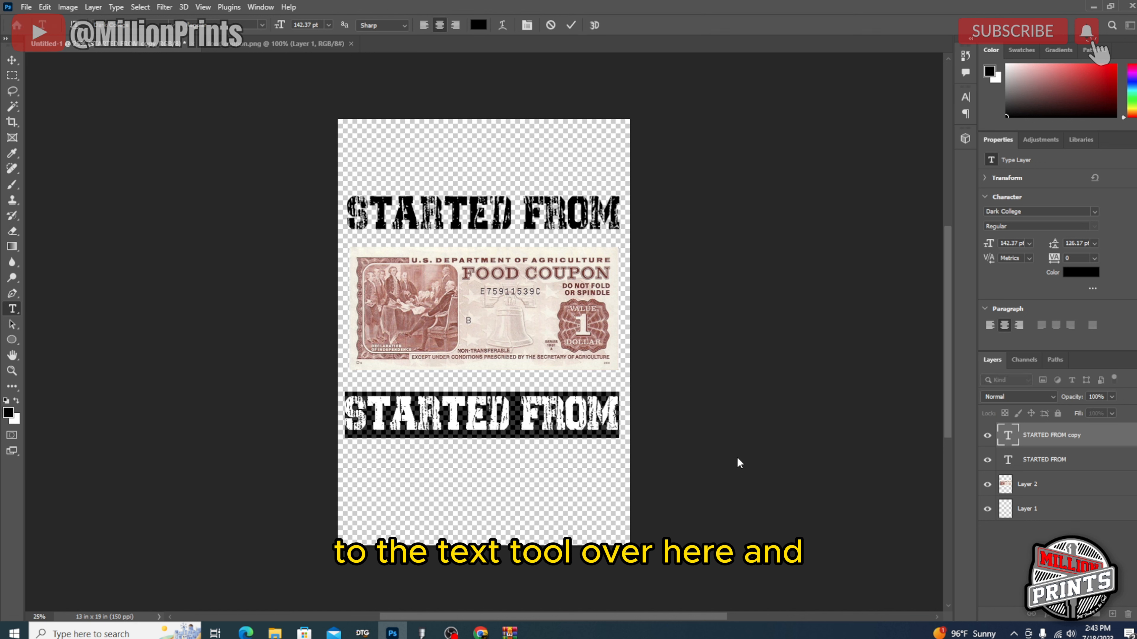
text(B)
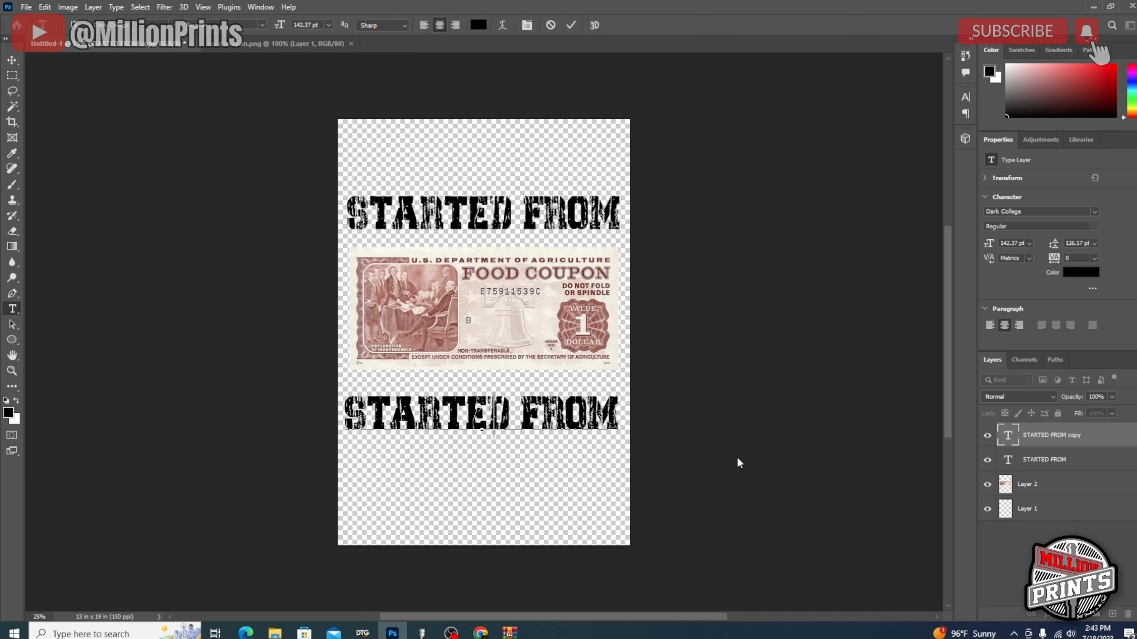
text(OT)
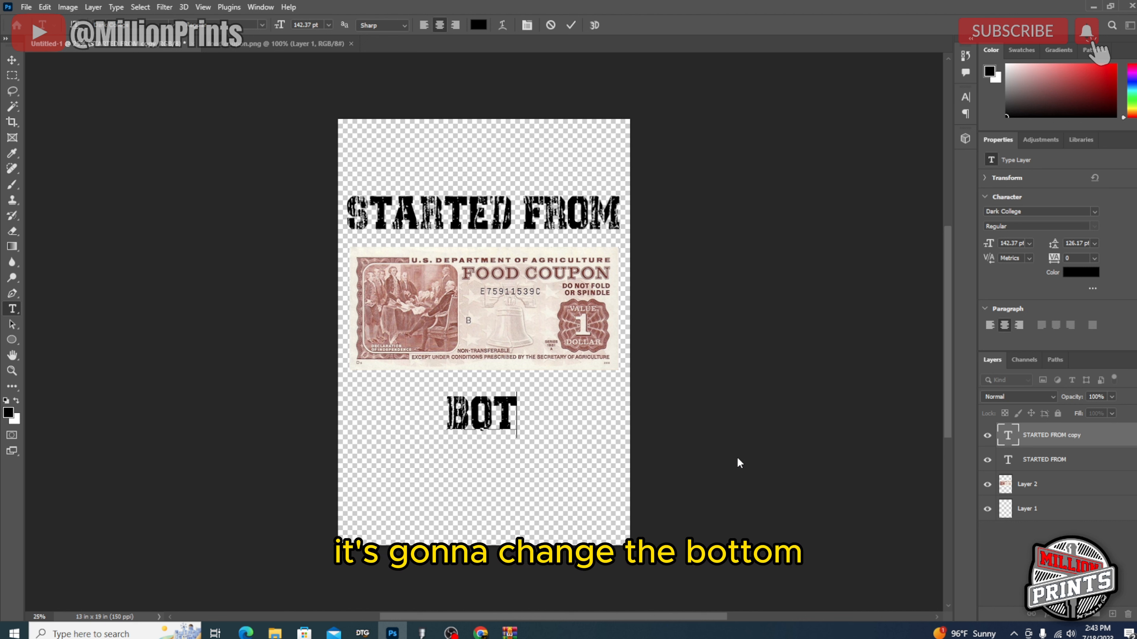
text(TOM)
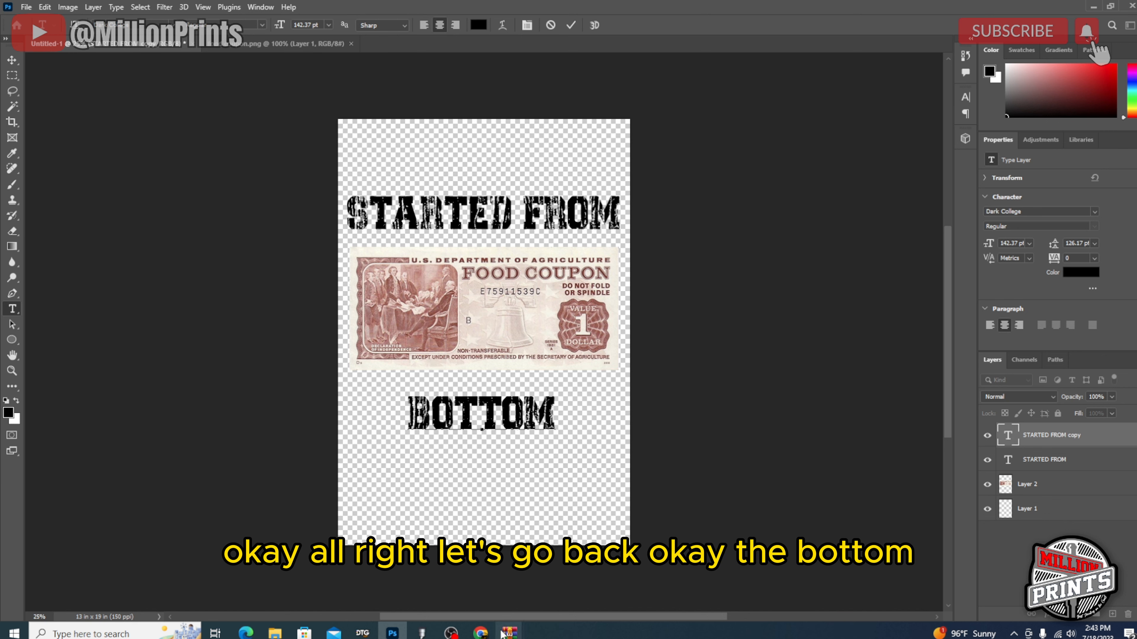
click(431, 635)
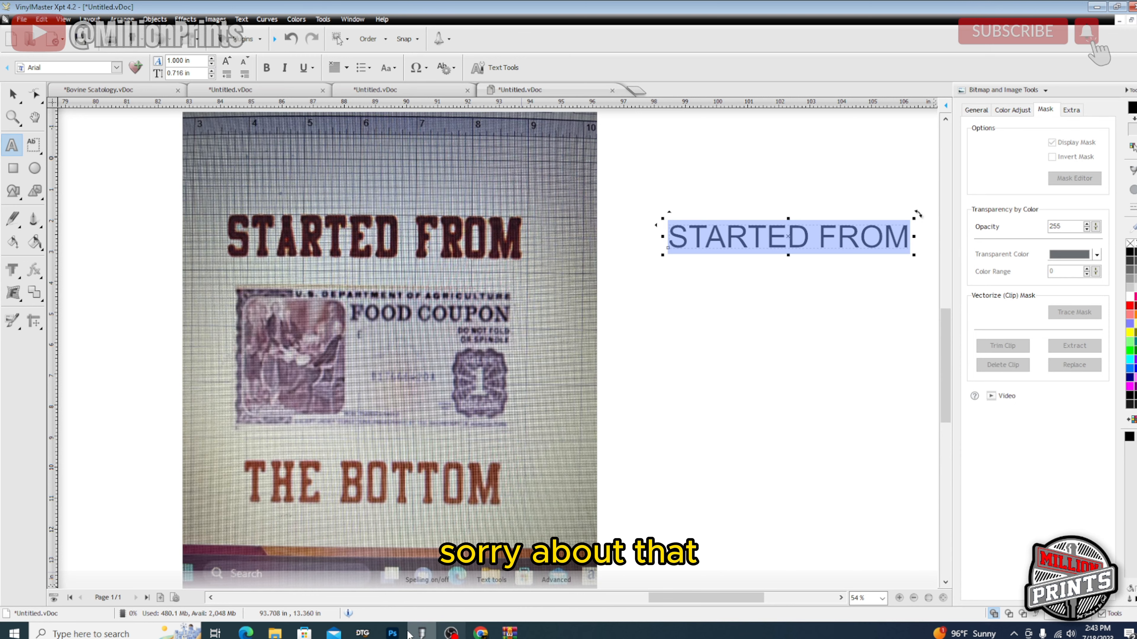
click(391, 633)
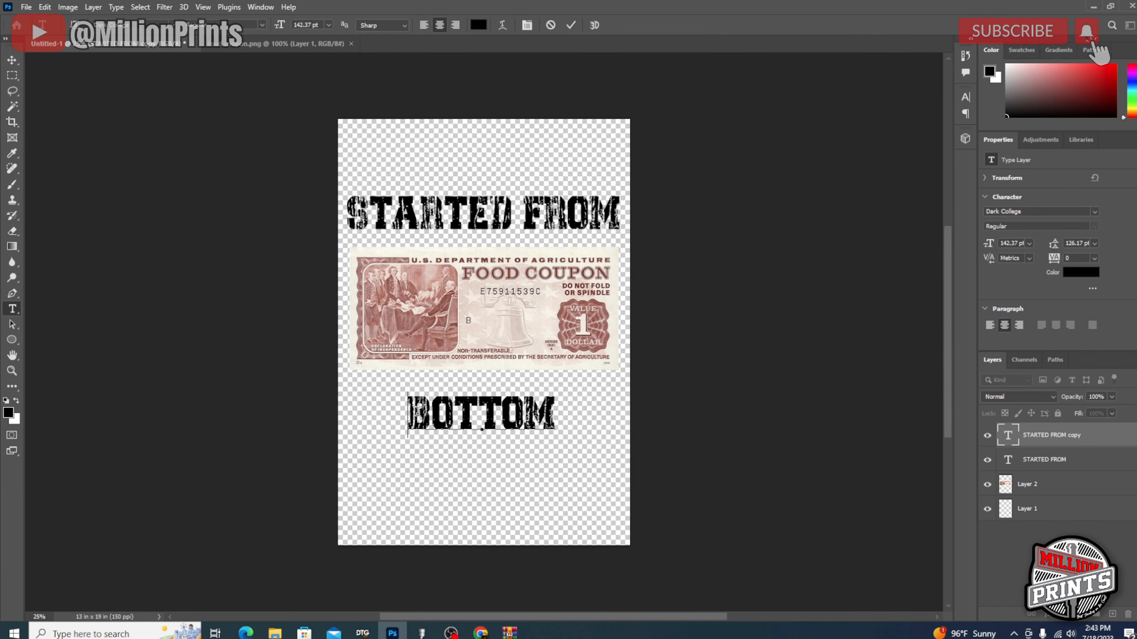
click(407, 413)
text(TH)
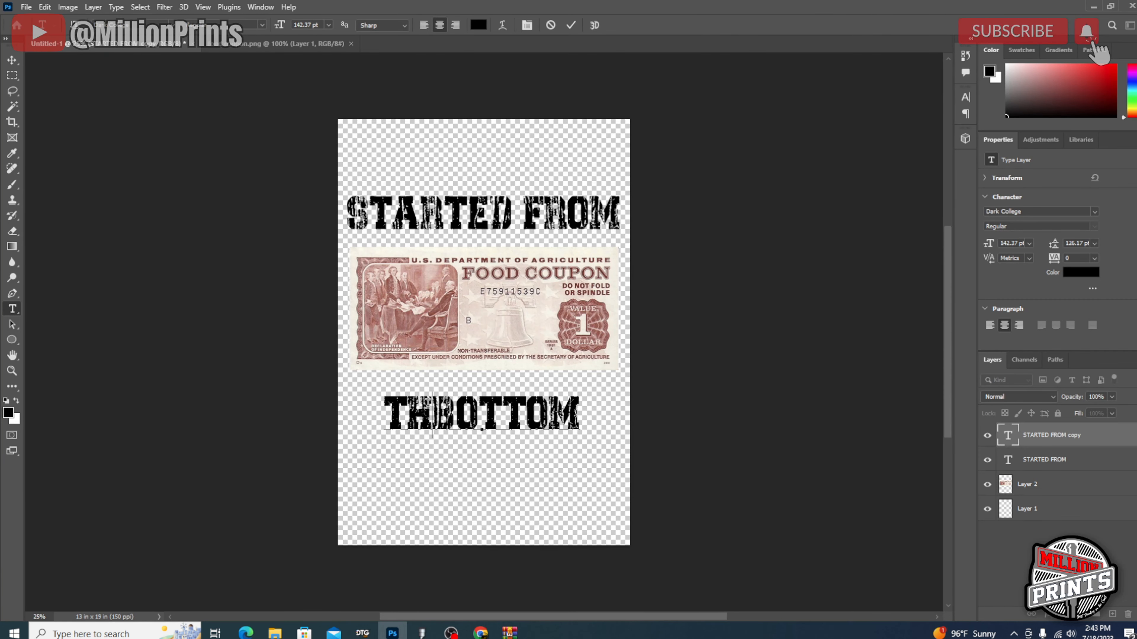
text(E)
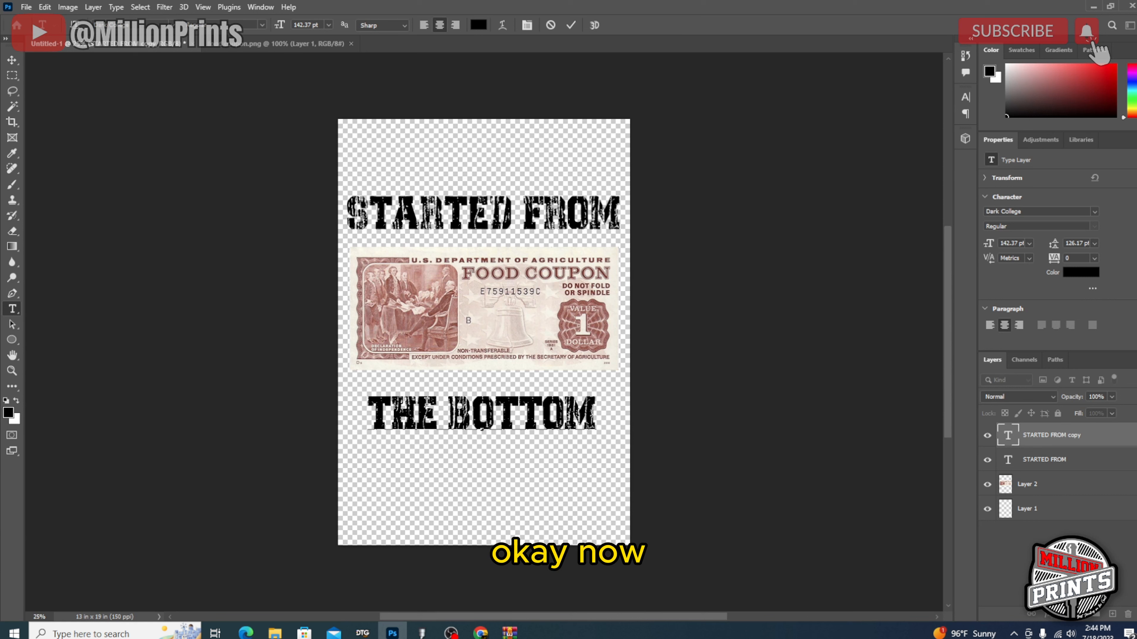
click(12, 75)
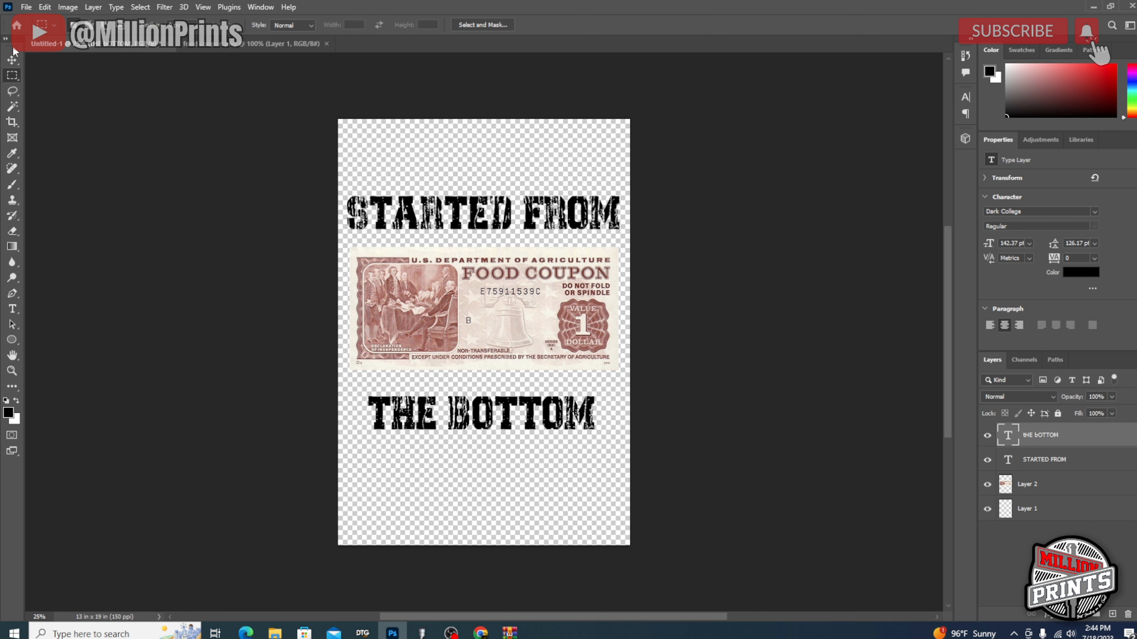
Enlarge THE BOTTOM to about 171 pt so it spans the width of STARTED FROM, and move it slightly closer to the coupon.
click(12, 60)
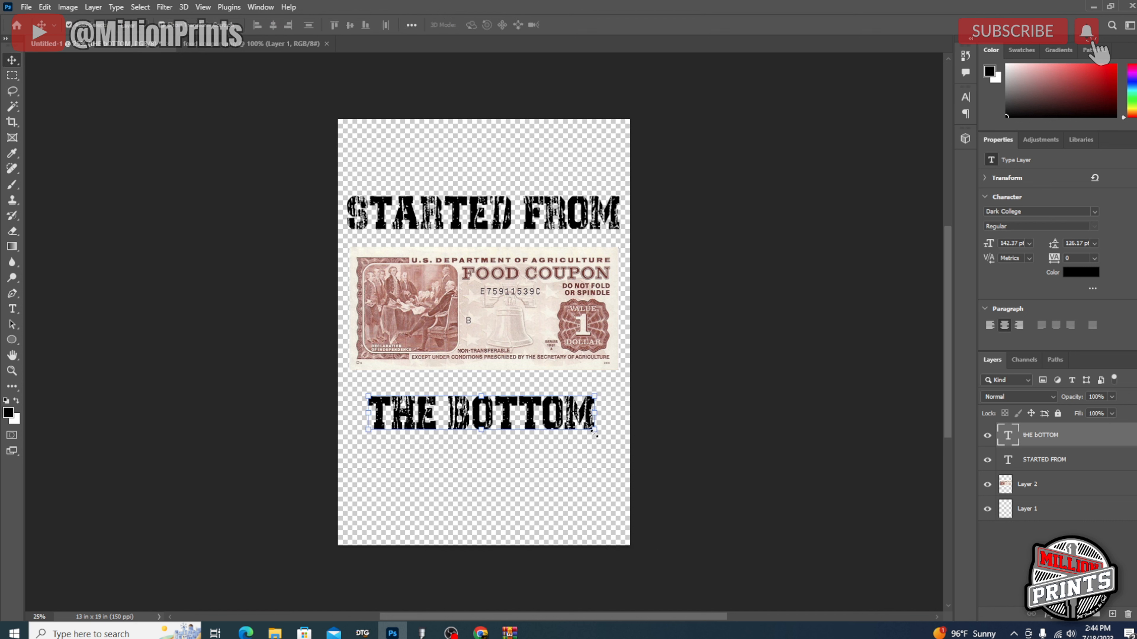
drag(596, 434, 619, 442)
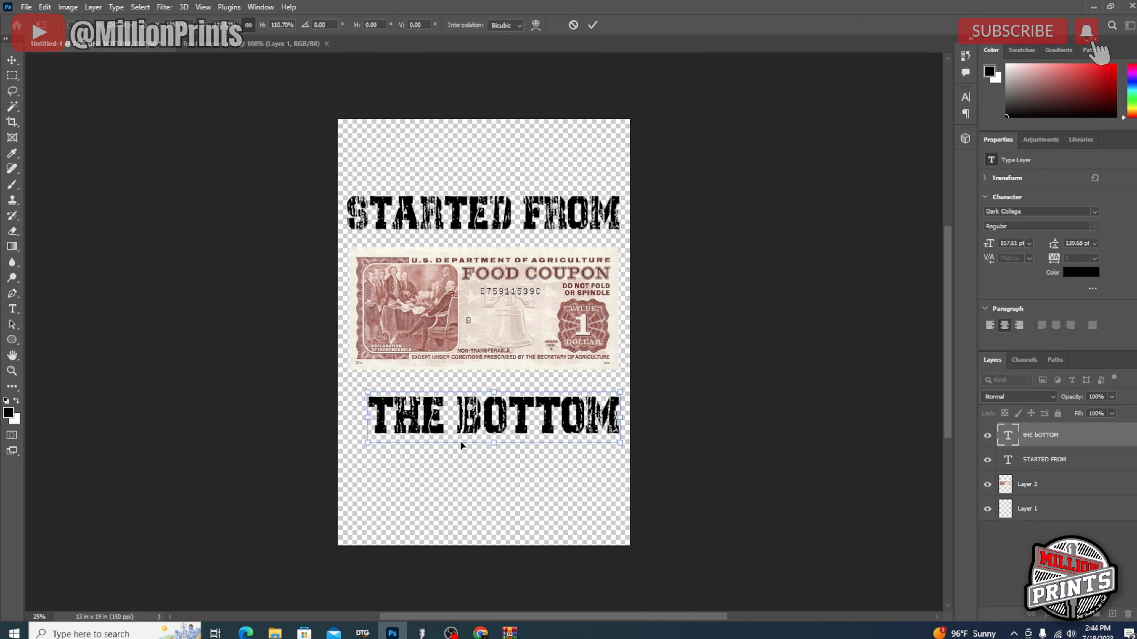
drag(366, 442, 345, 451)
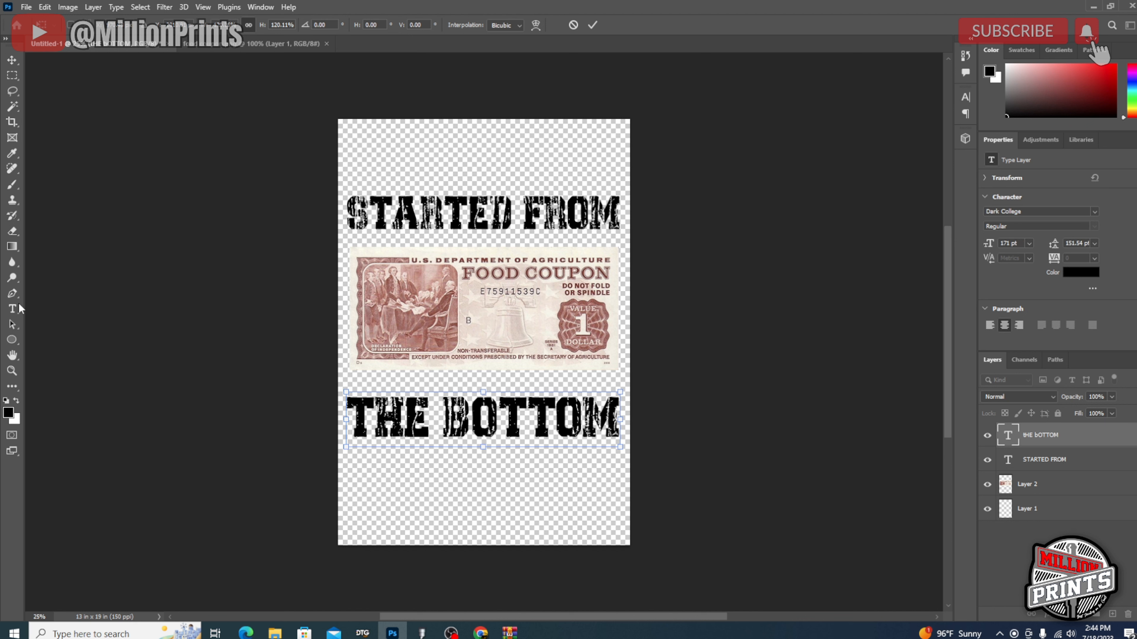
click(12, 60)
drag(542, 428, 542, 419)
Compare with the VinylMaster reference and make STARTED FROM taller, about 170 pt, keeping its width aligned with THE BOTTOM.
drag(510, 219, 506, 219)
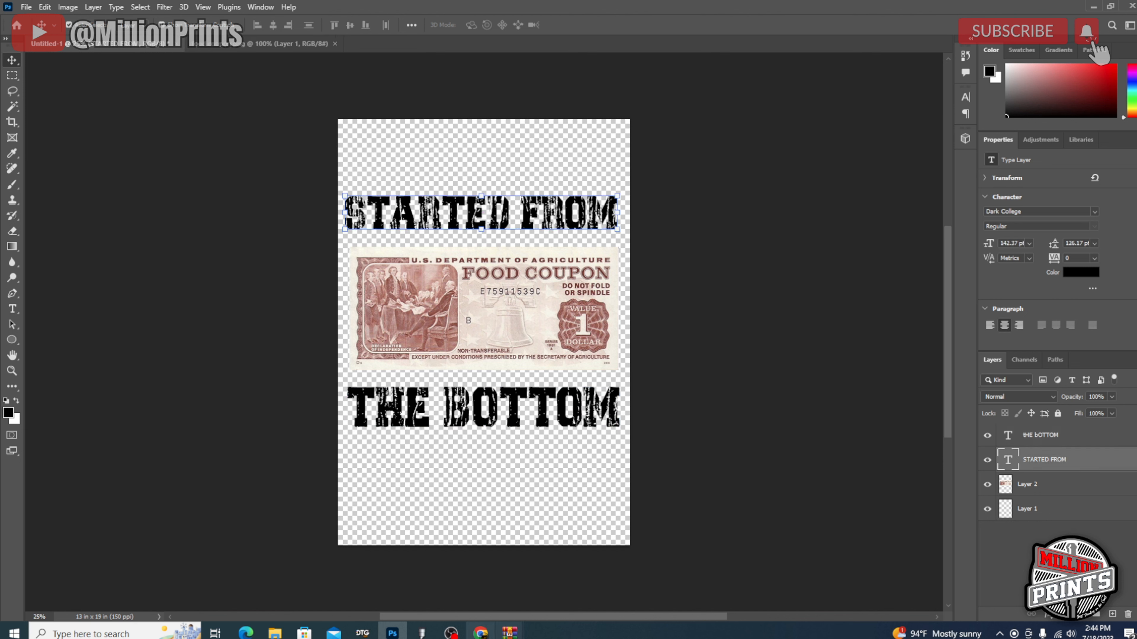
click(422, 633)
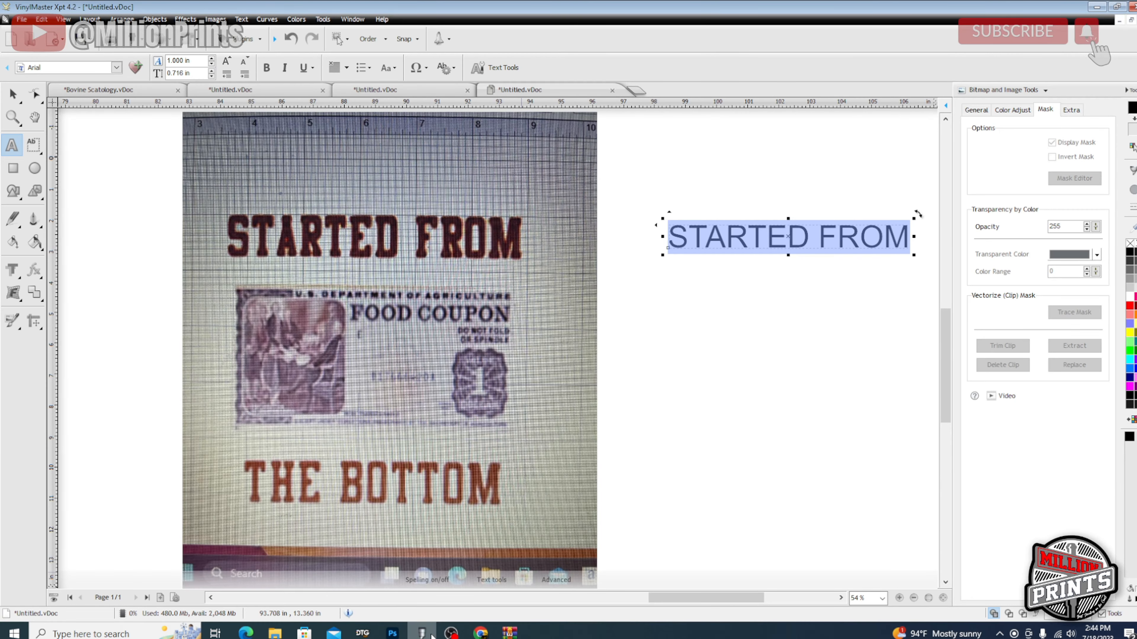
click(393, 634)
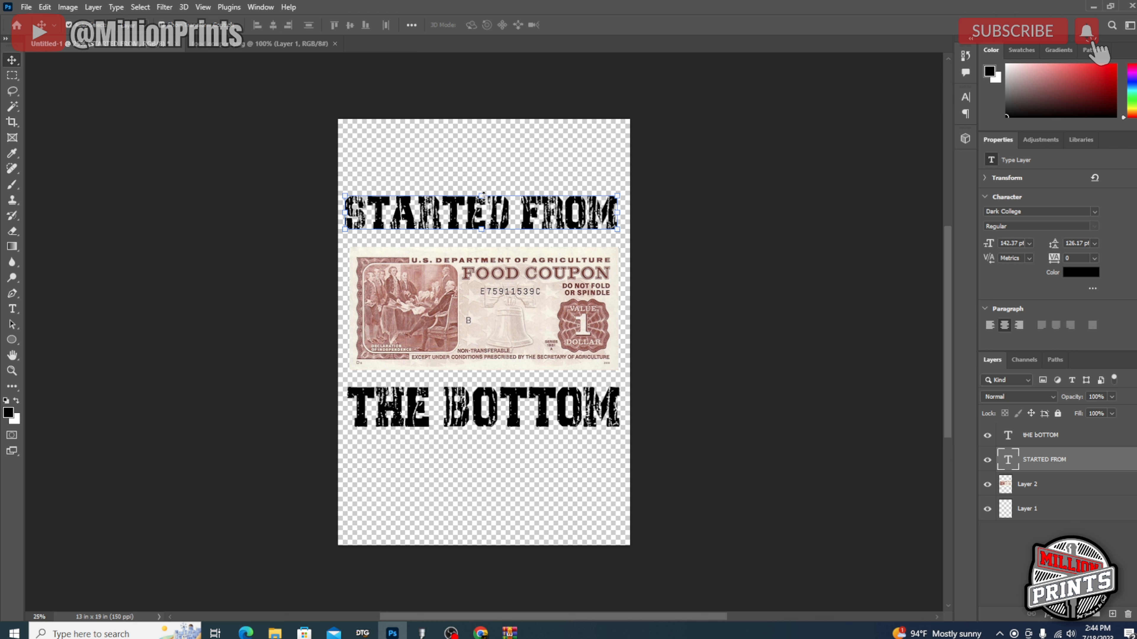
drag(482, 194, 484, 180)
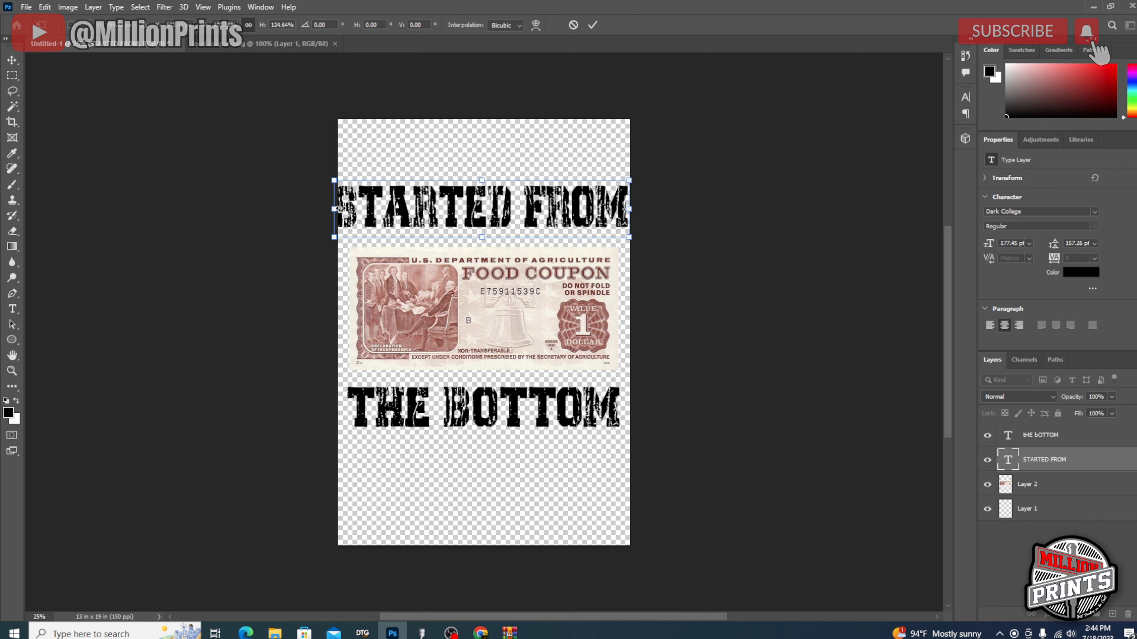
drag(338, 209, 350, 207)
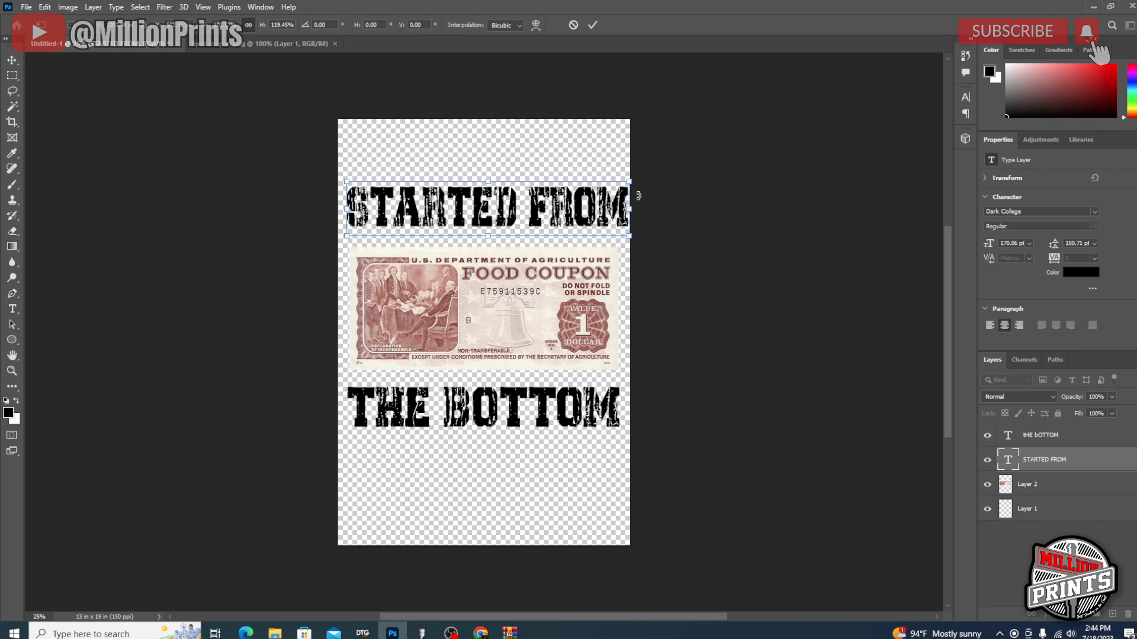
drag(629, 207, 621, 207)
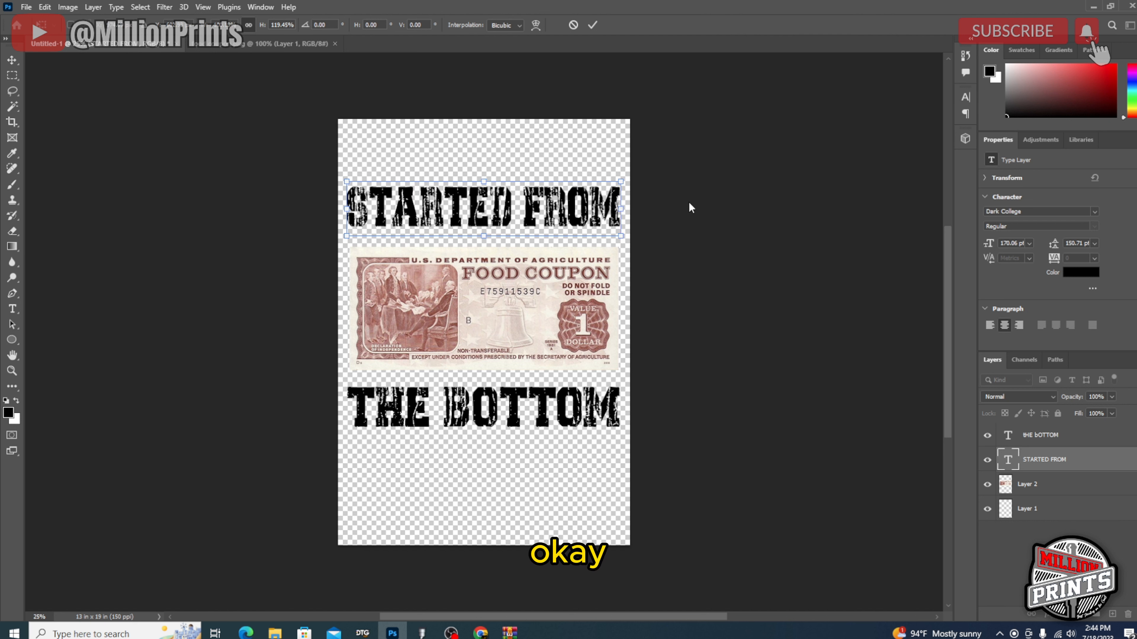
key(Return)
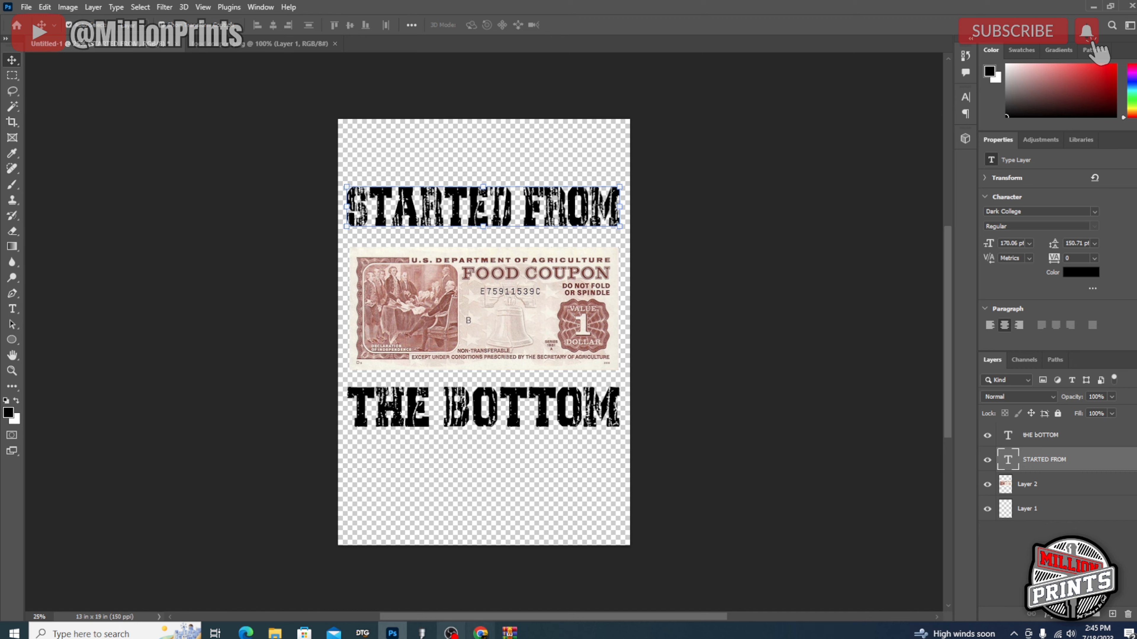
Check the lettering colour in the VinylMaster reference, and sample the dark brown of the coupon's U.S. DEPARTMENT OF AGRICULTURE heading as Photoshop's foreground colour.
click(421, 633)
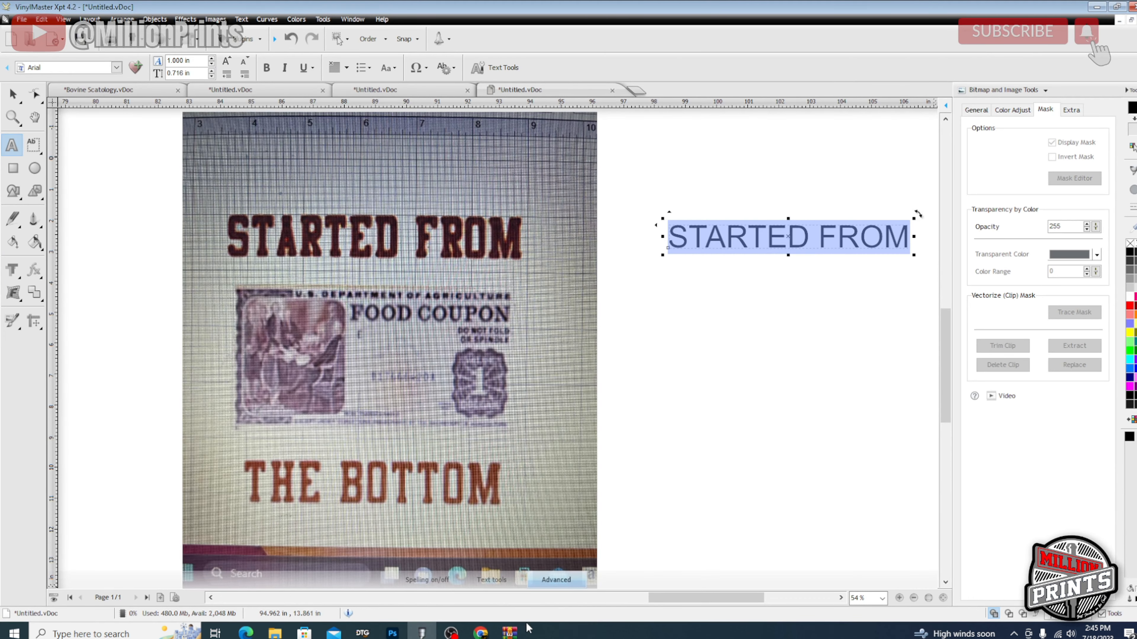
click(481, 632)
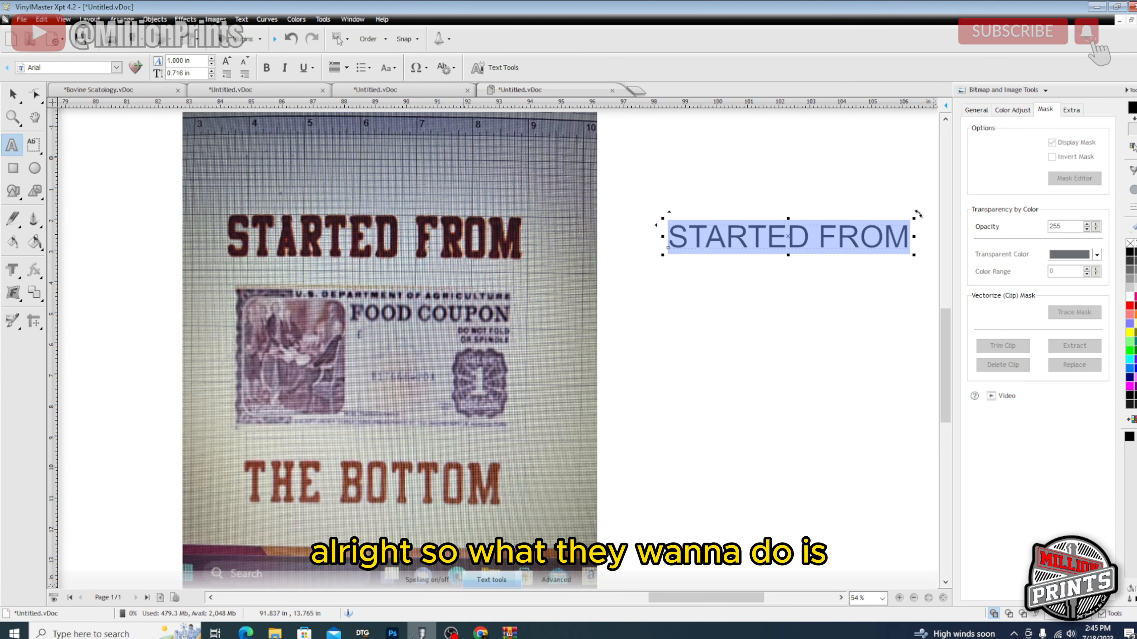
mouse_move(396, 633)
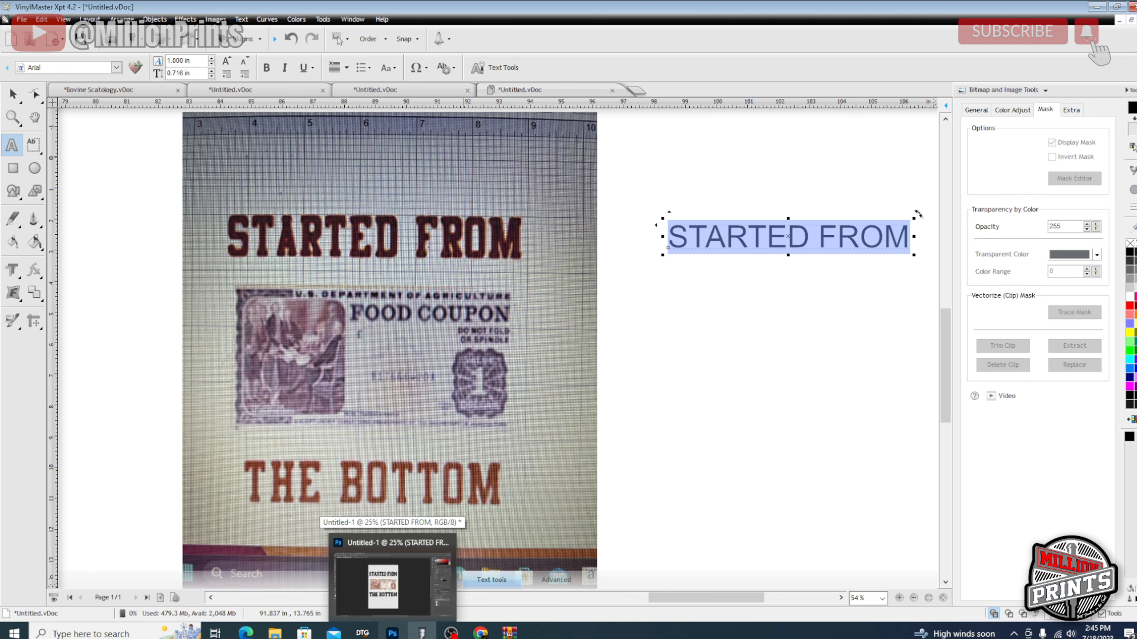
click(393, 582)
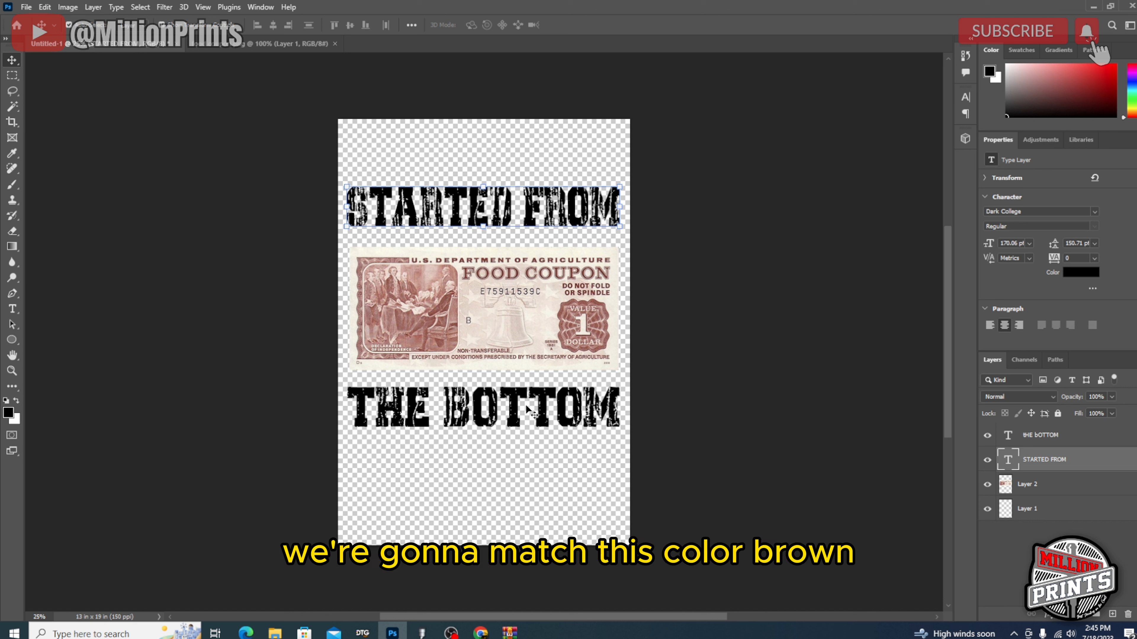
click(15, 154)
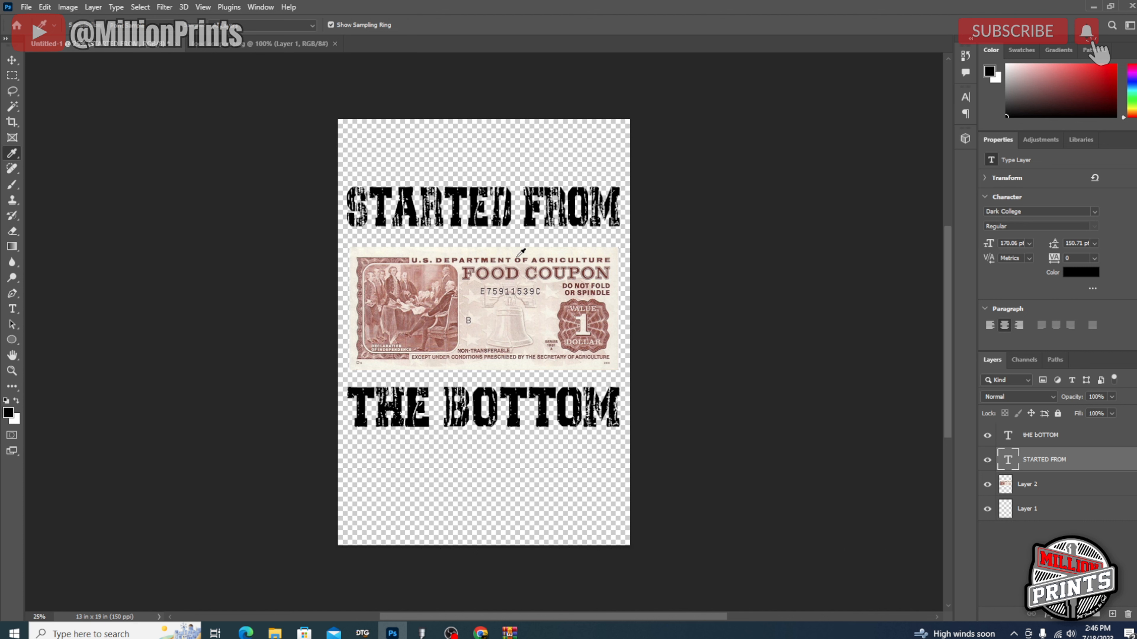
click(516, 258)
click(206, 9)
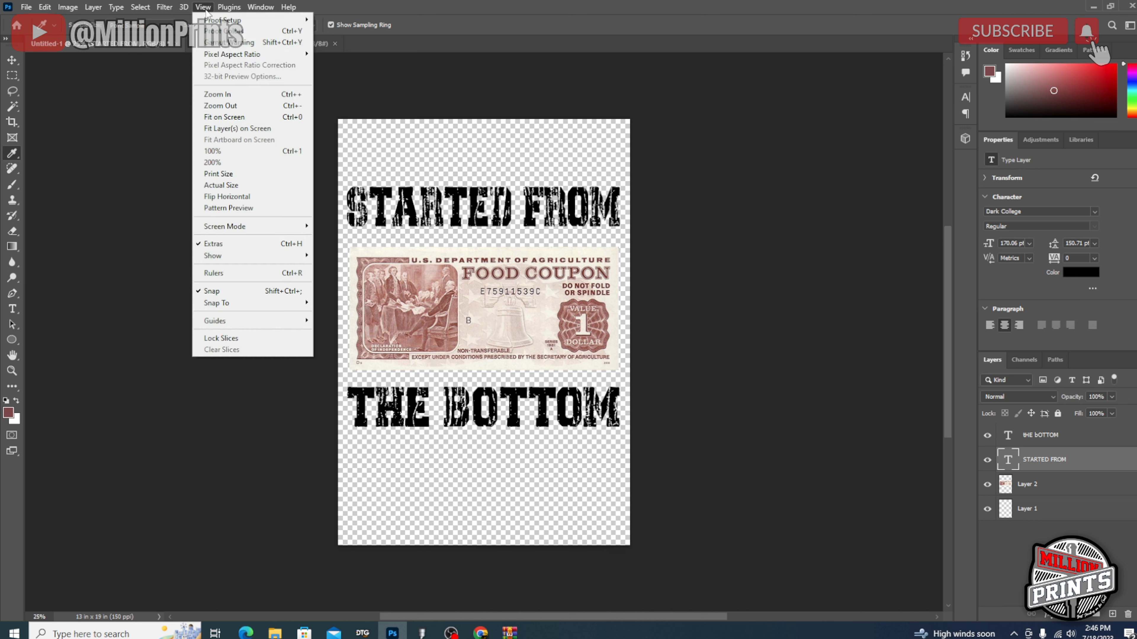
click(217, 94)
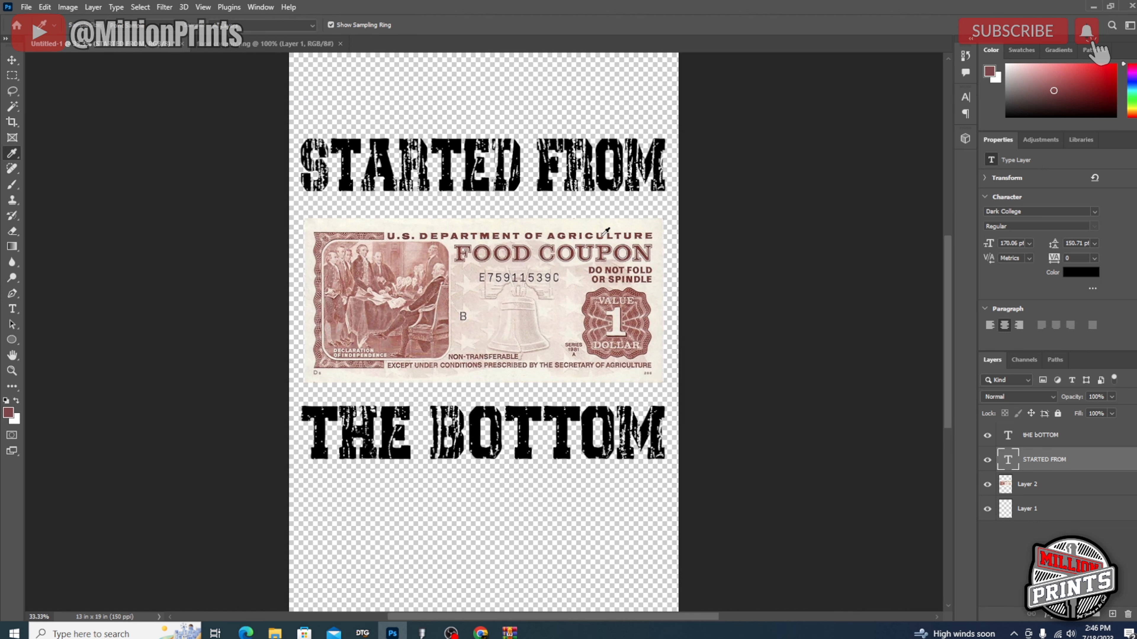
click(204, 7)
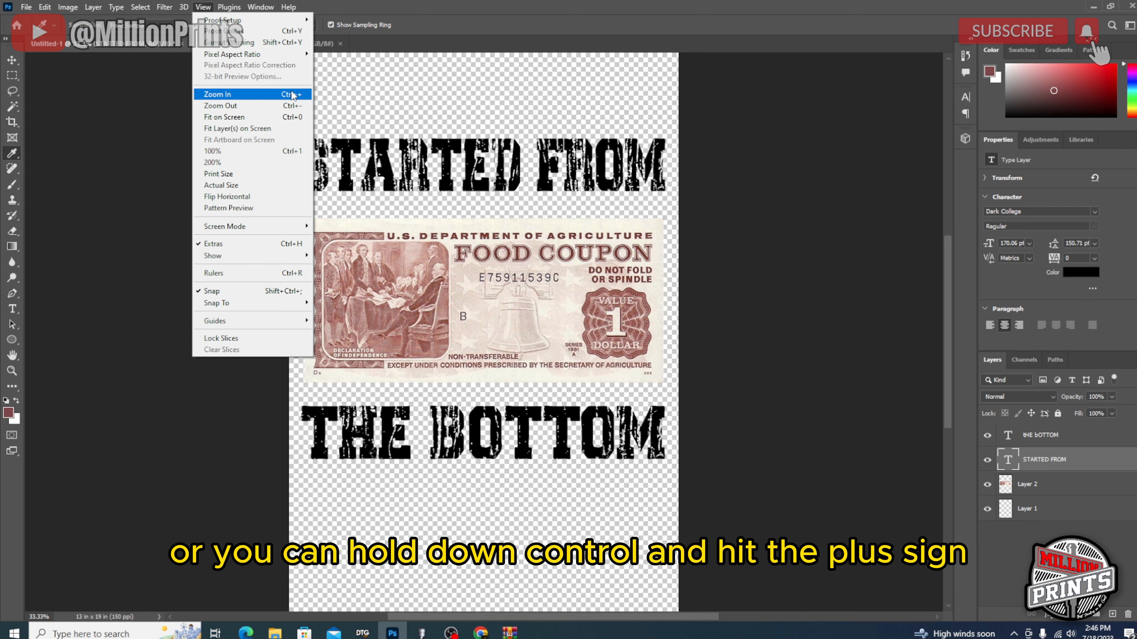
click(354, 120)
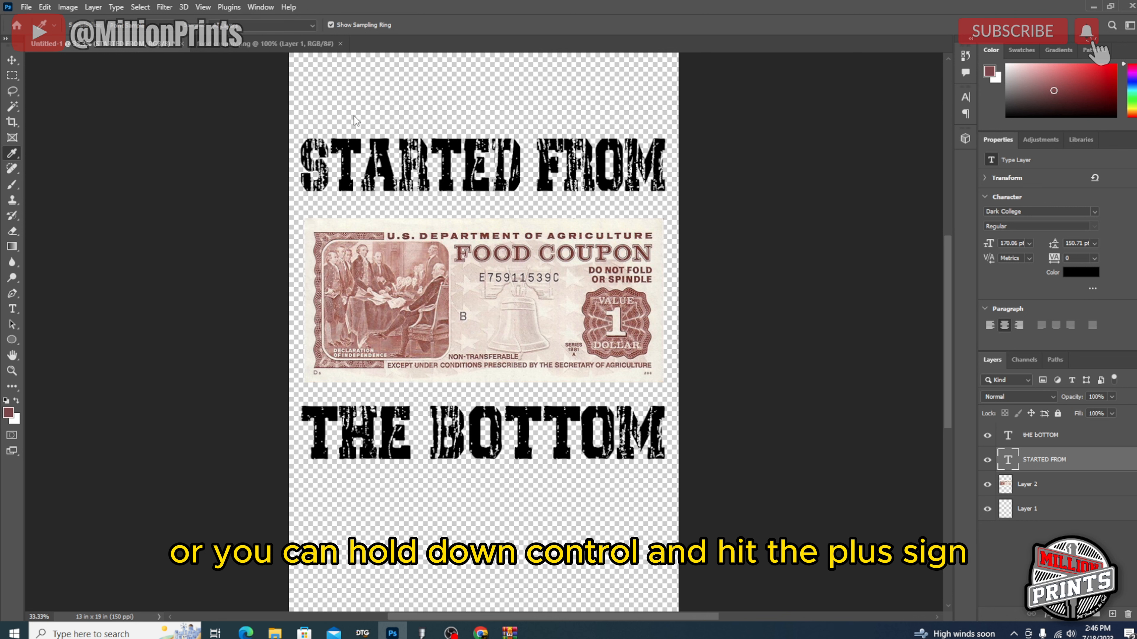
key(ctrl+plus)
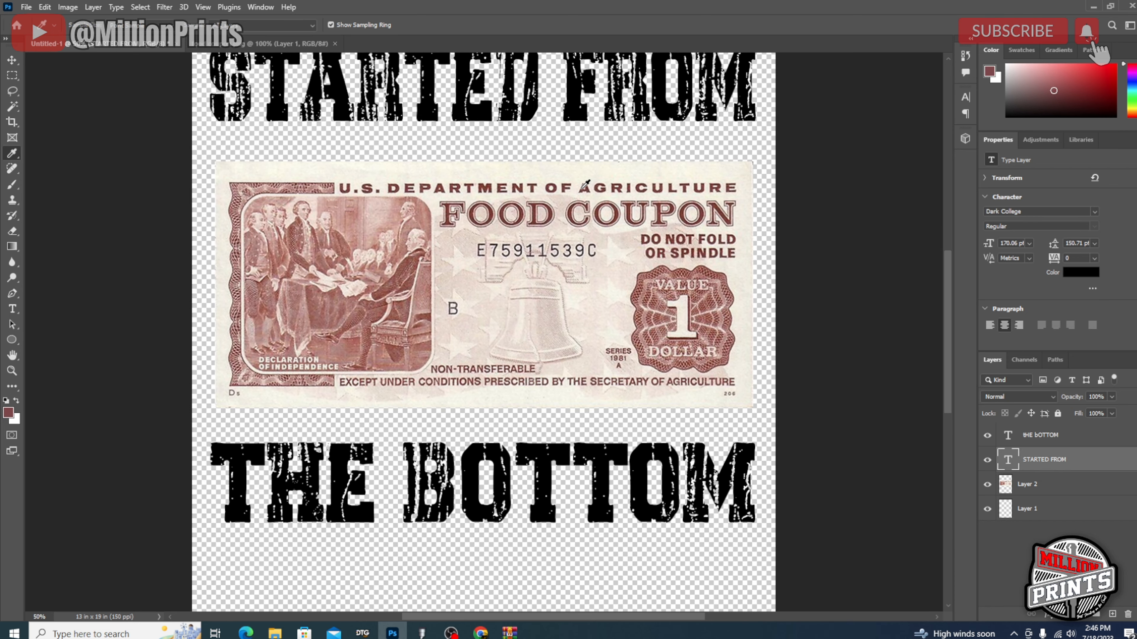
click(581, 188)
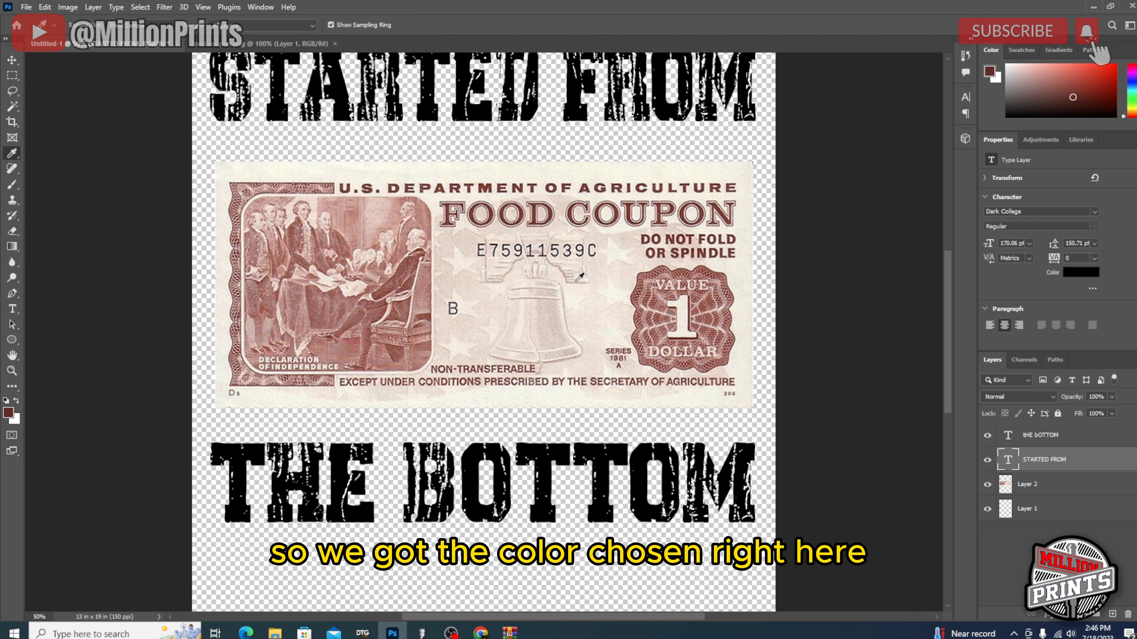
Recolour the STARTED FROM text with the dark brown foreground colour 612d26 sampled from the coupon.
click(9, 412)
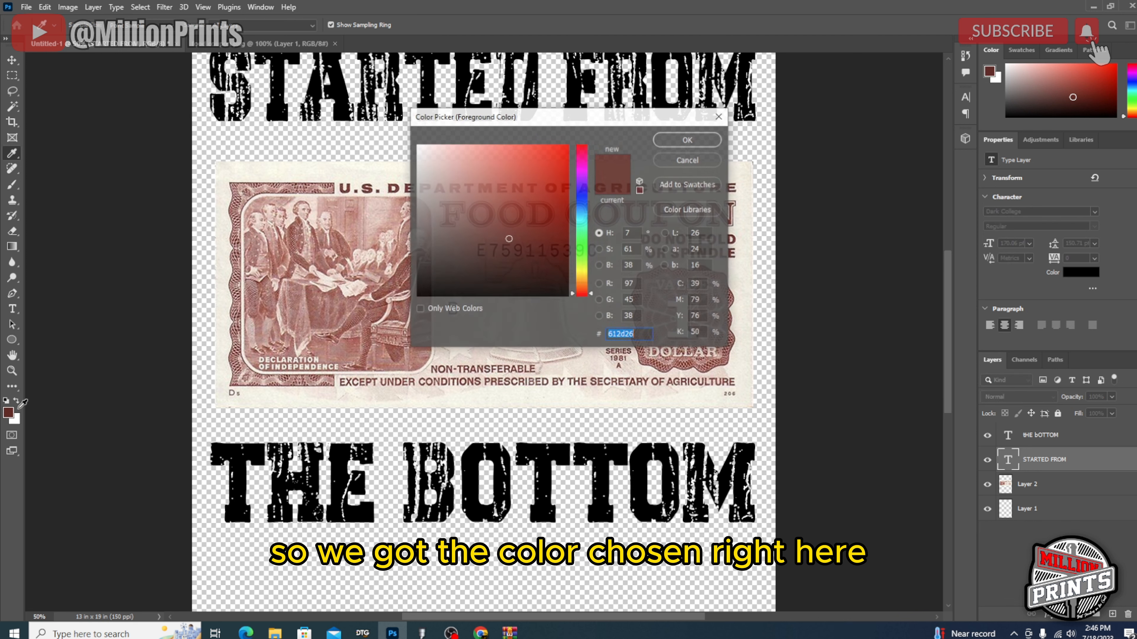
click(688, 140)
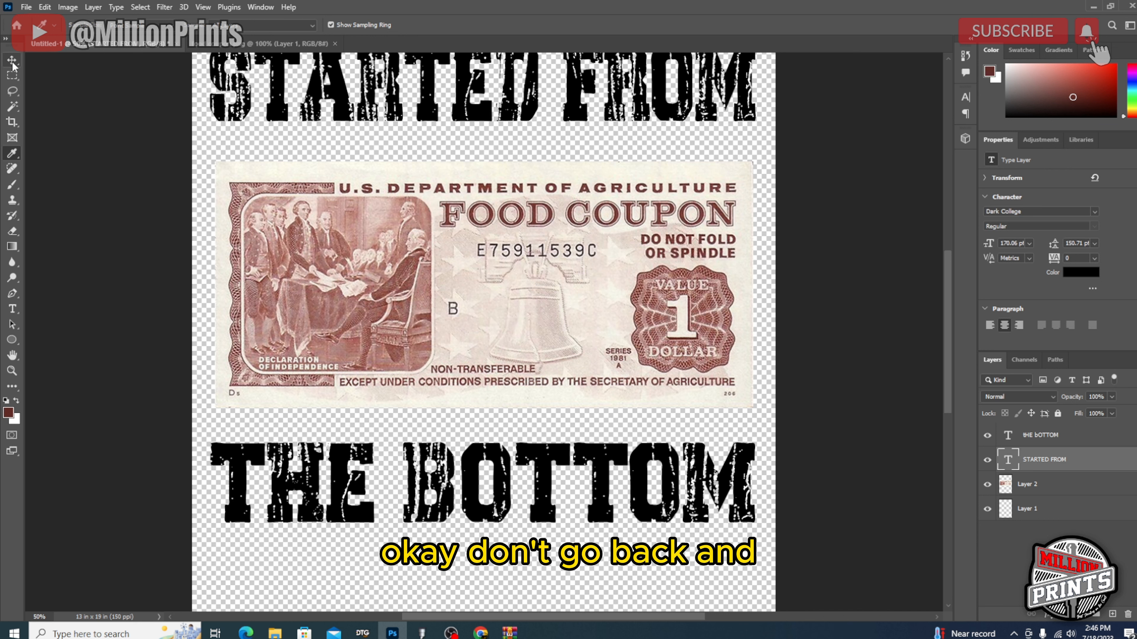
click(13, 63)
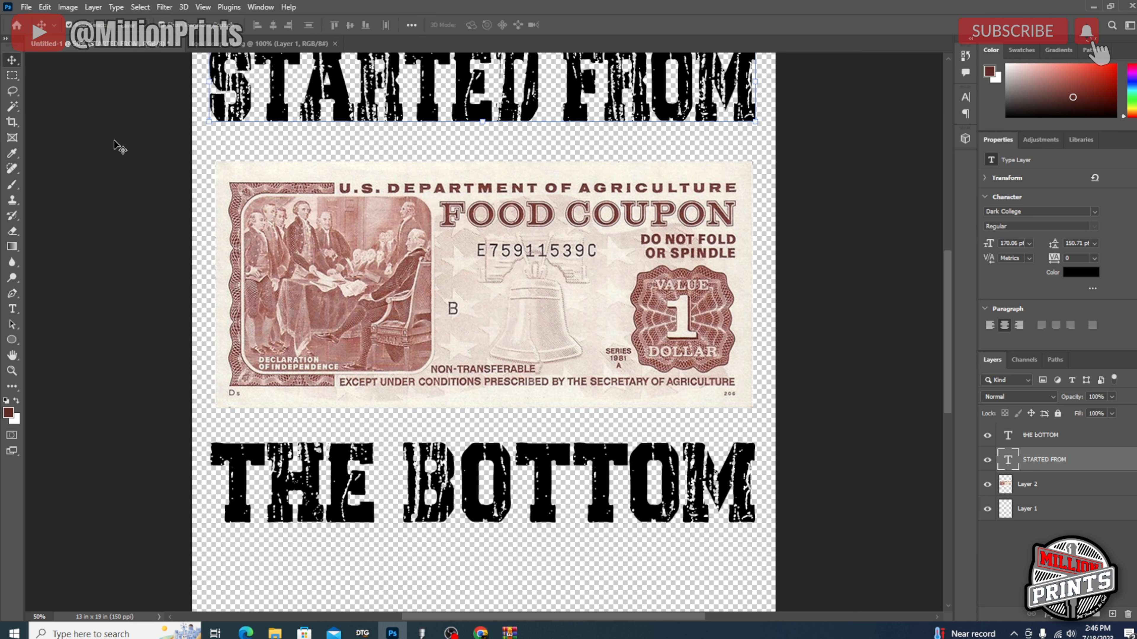
click(18, 309)
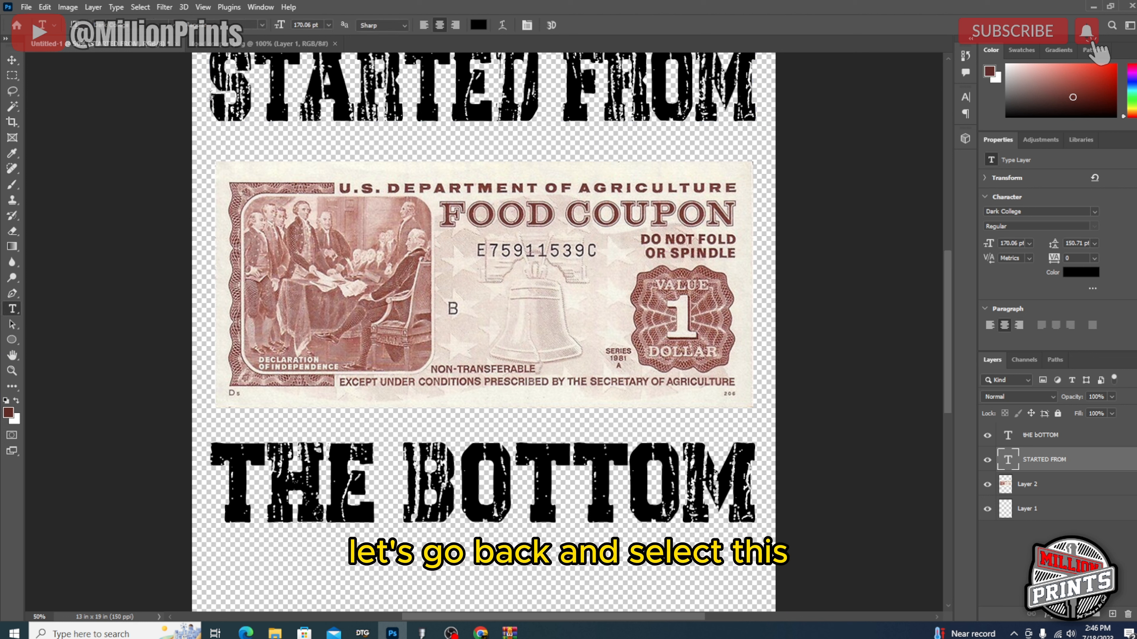
drag(210, 93, 872, 84)
click(480, 24)
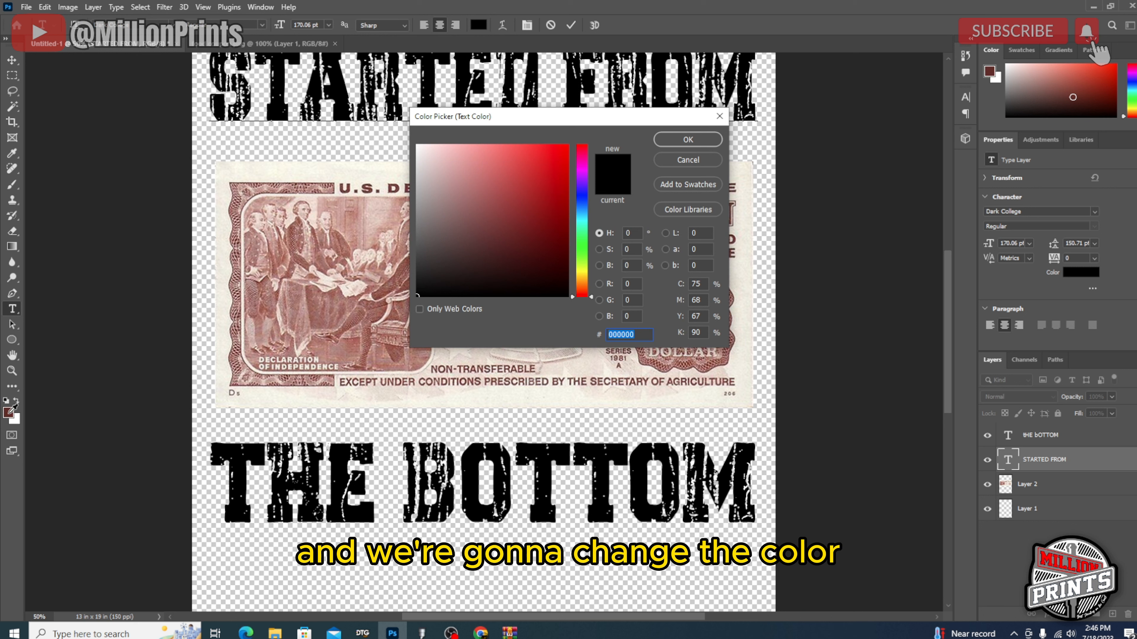
click(14, 409)
click(675, 143)
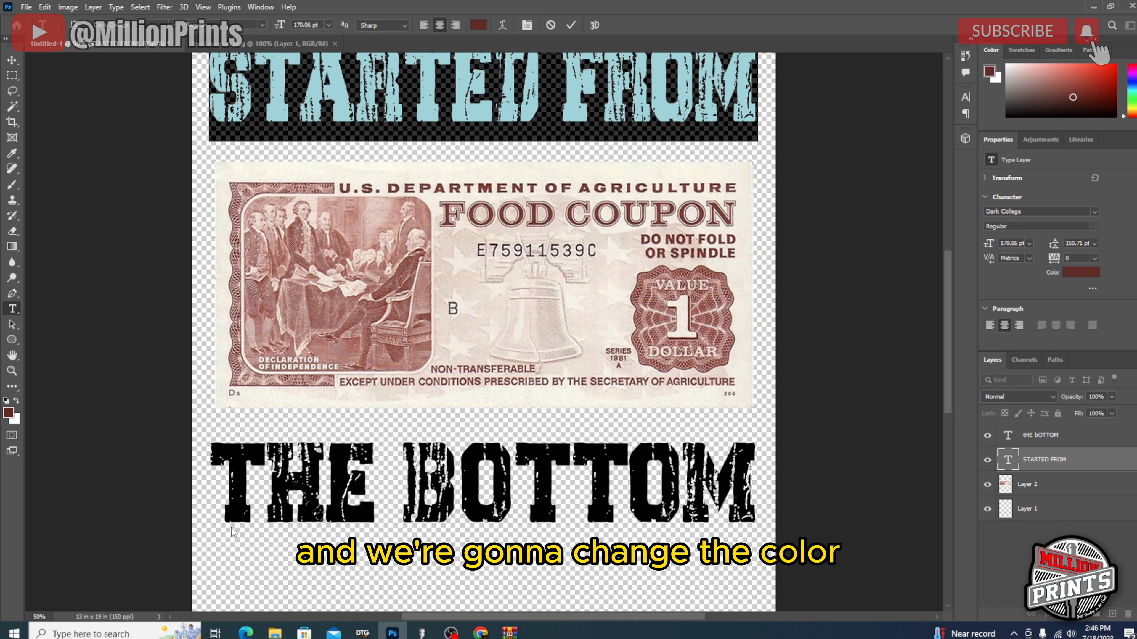
key(ctrl+Return)
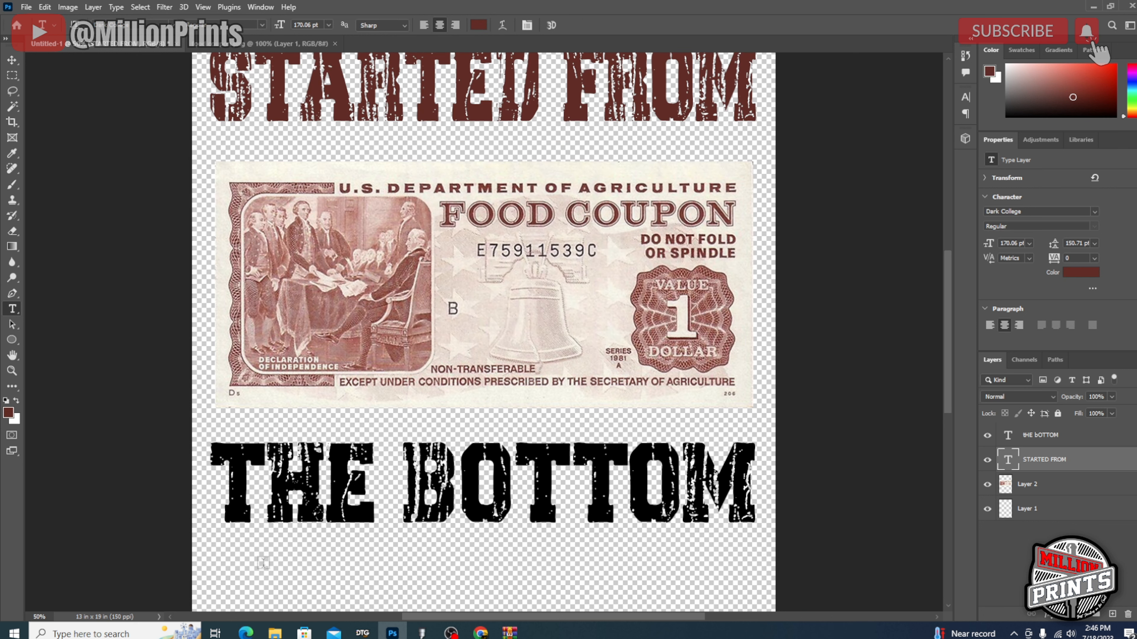
Recolour THE BOTTOM text with the same brown foreground colour, 612d26, and commit the edit.
drag(222, 476, 896, 481)
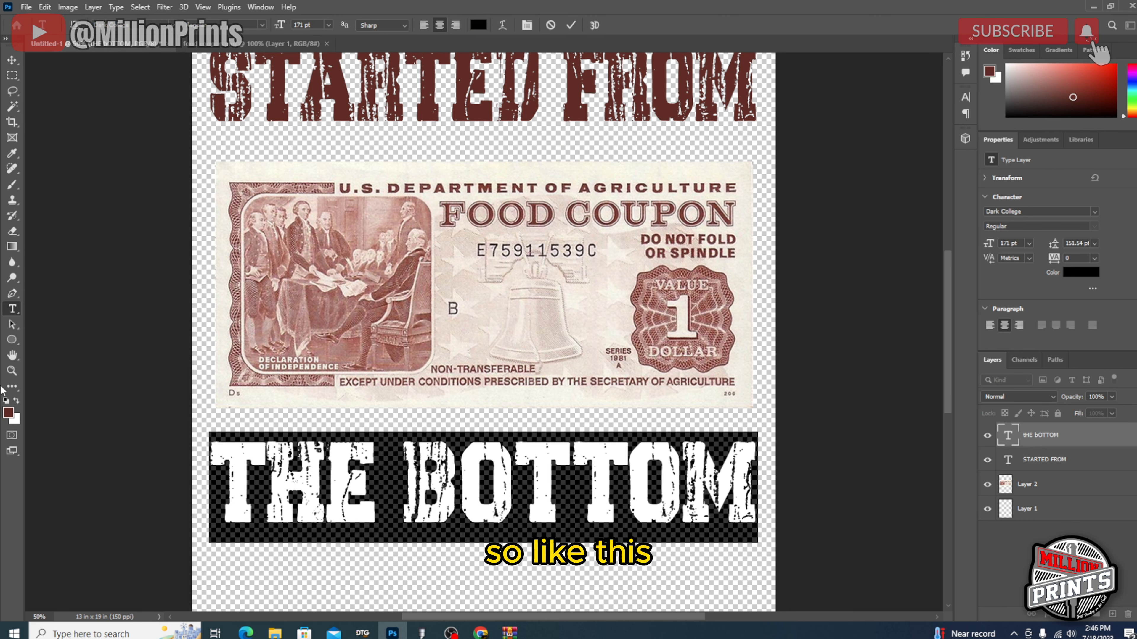
click(484, 24)
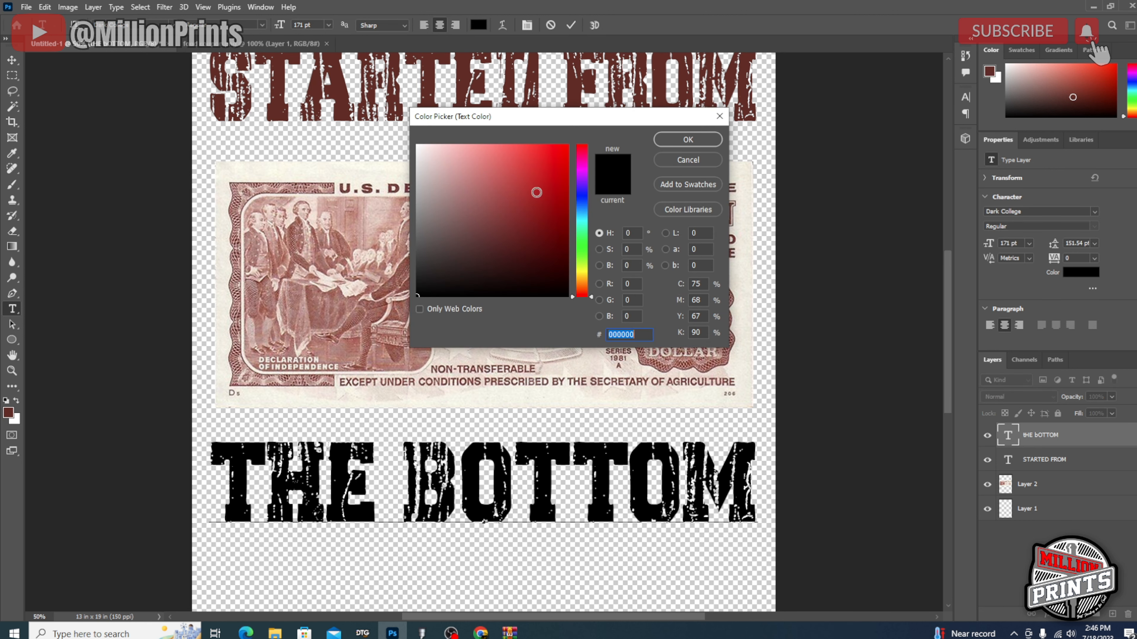
click(9, 411)
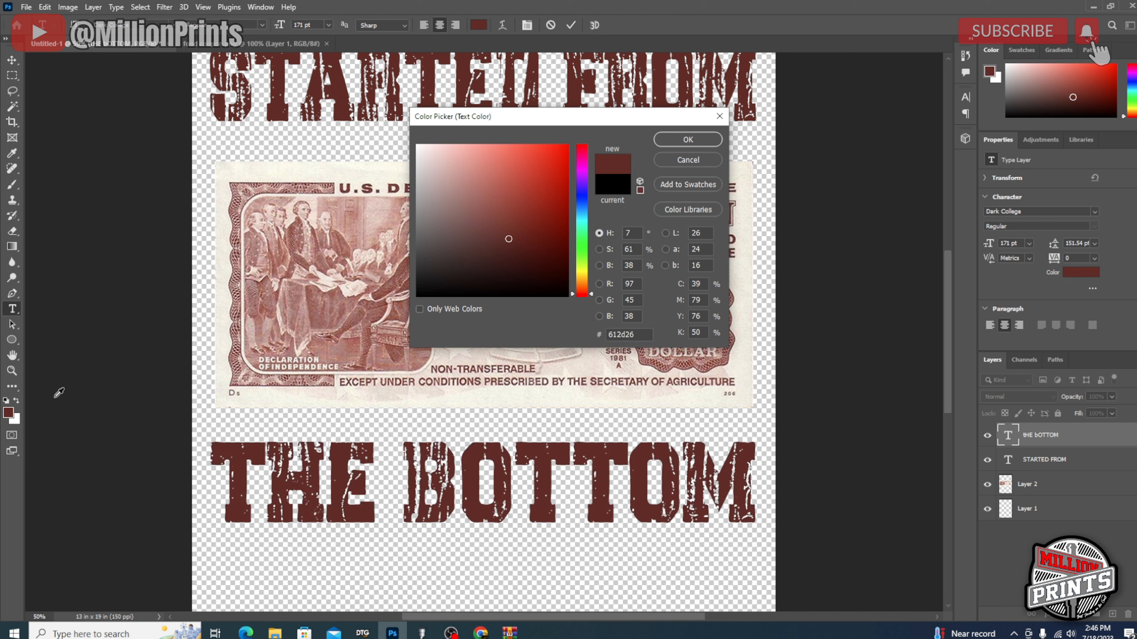
click(677, 142)
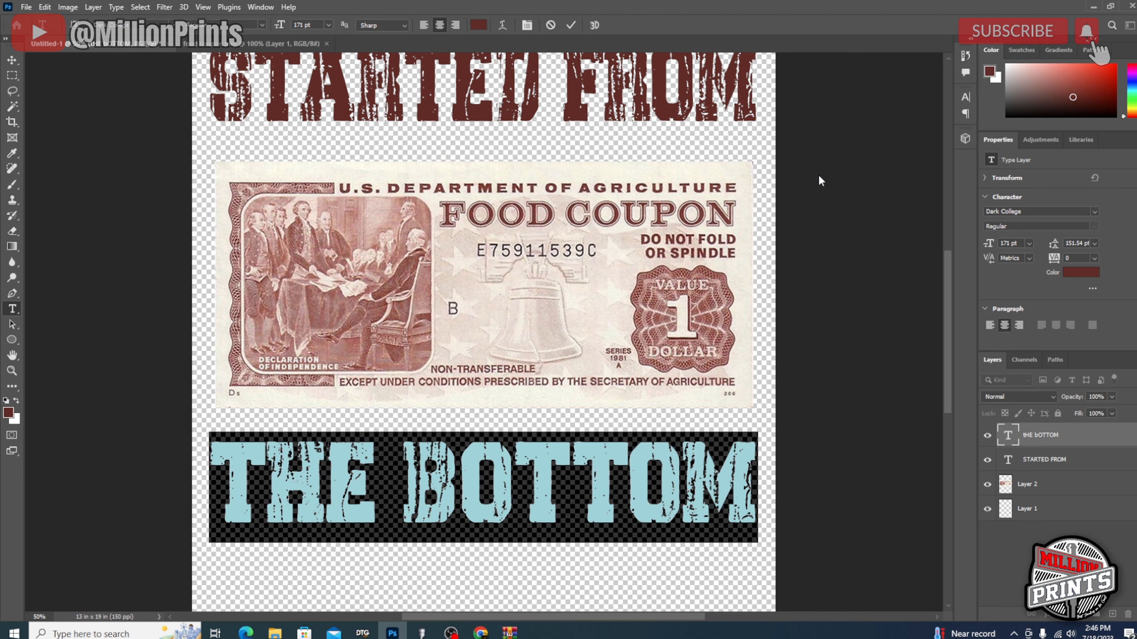
click(828, 174)
scroll(870, 348, down, 1)
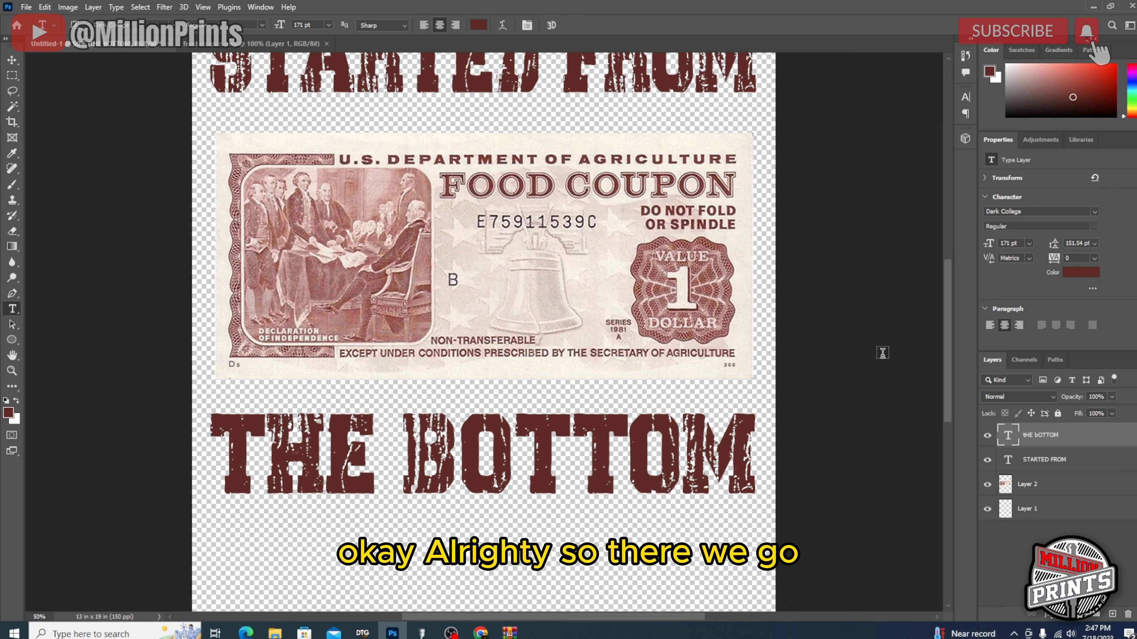
Review the whole recoloured design and compare its layout with the customer's reference photo in VinylMaster, returning to Photoshop.
drag(948, 385, 945, 347)
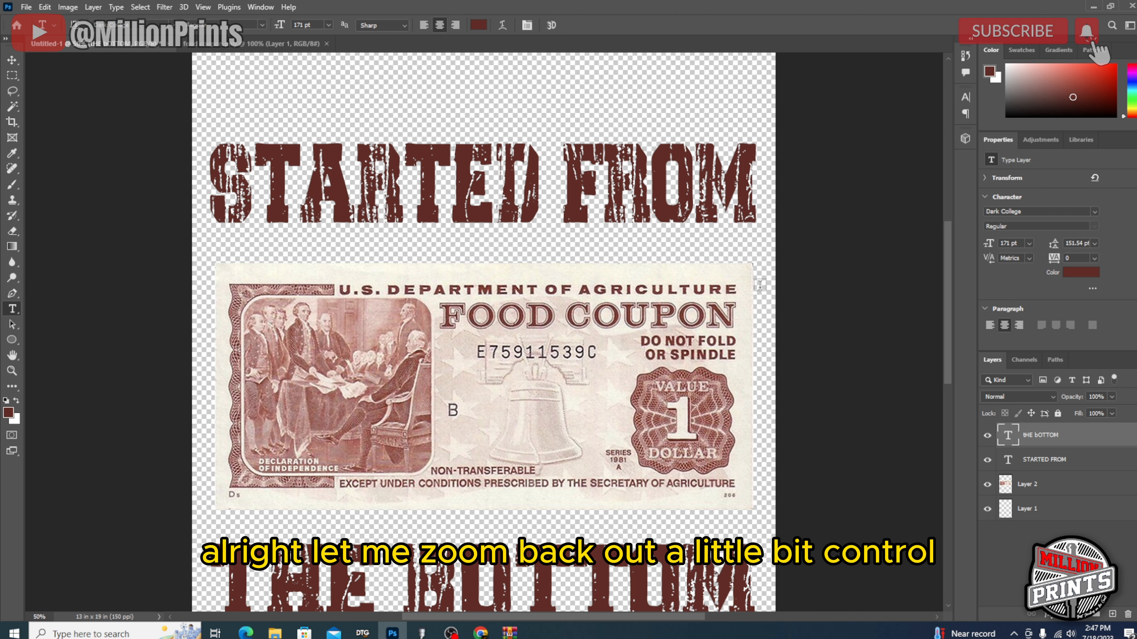
key(ctrl+minus)
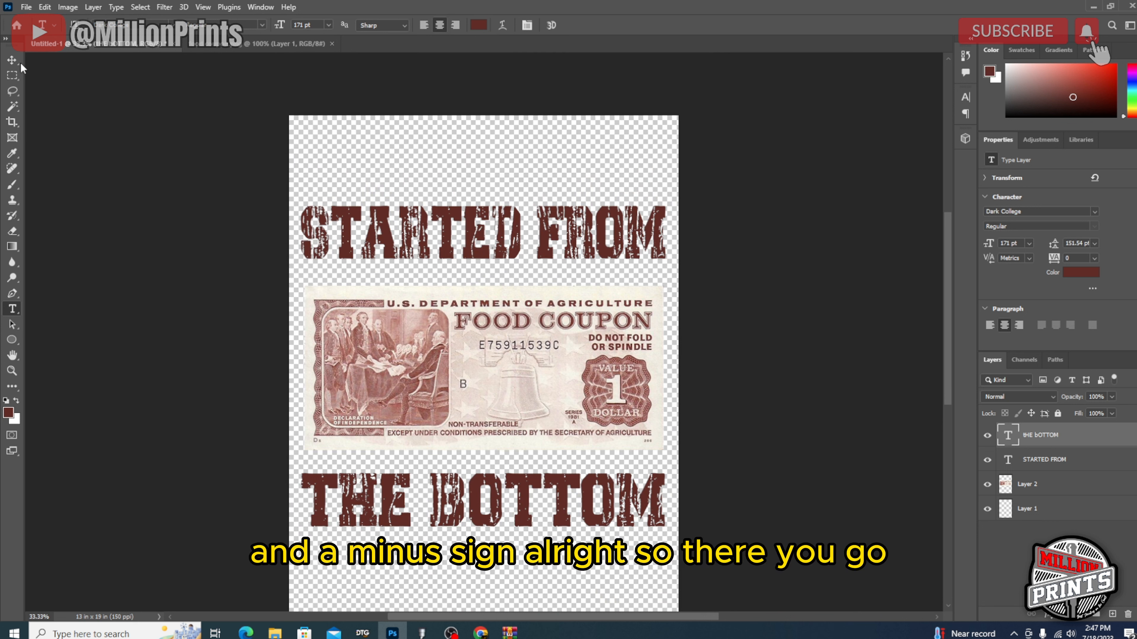
click(12, 59)
drag(951, 264, 949, 298)
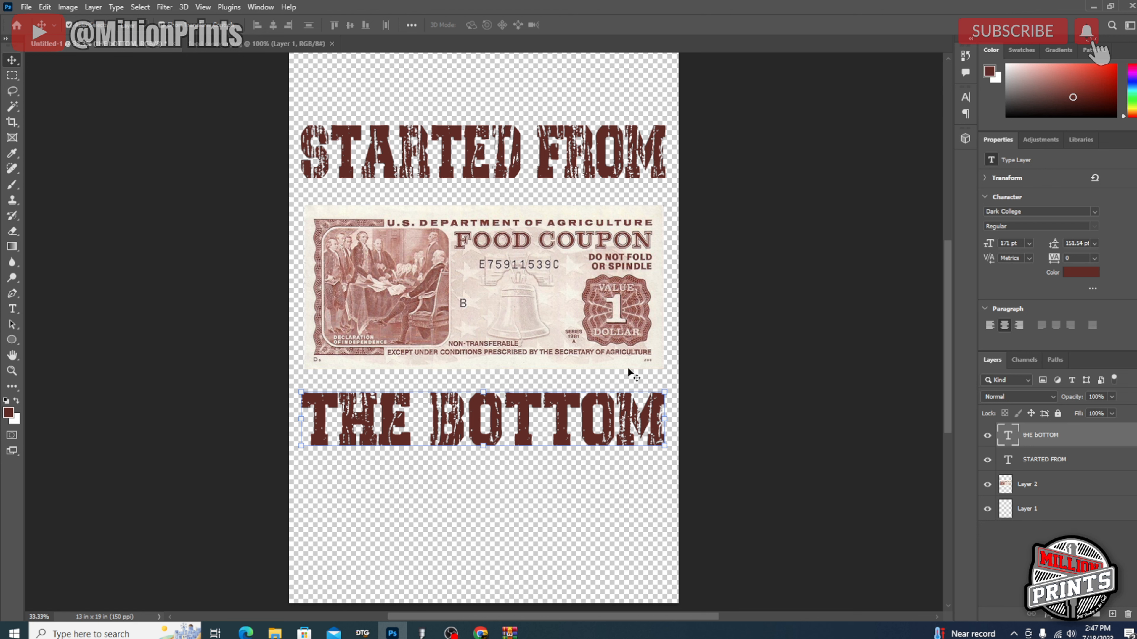
mouse_move(450, 632)
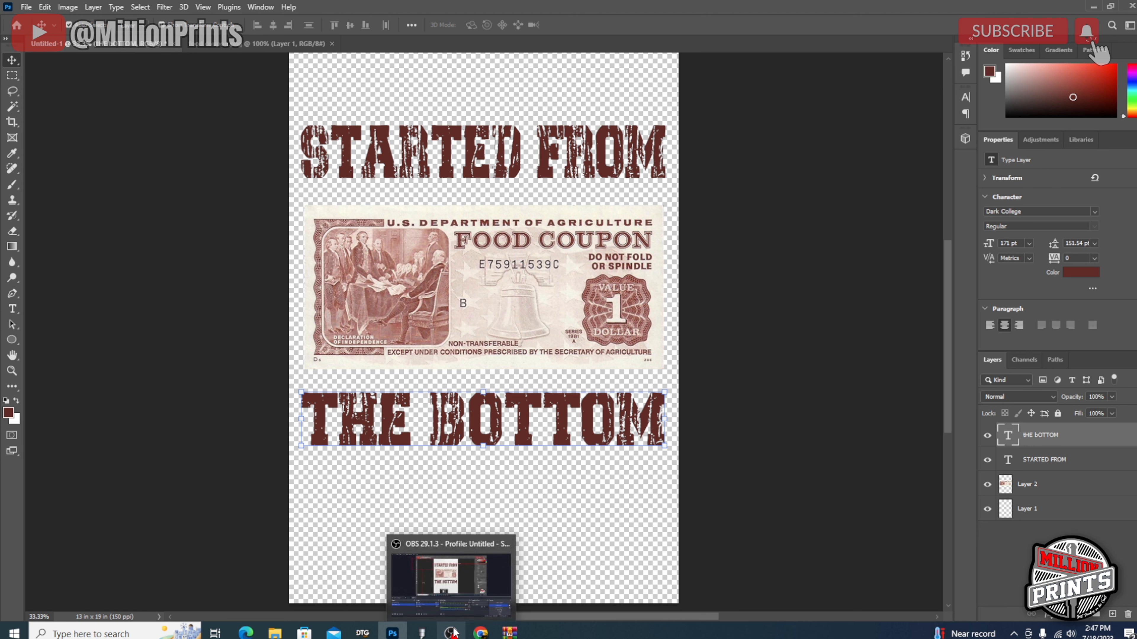
mouse_move(401, 636)
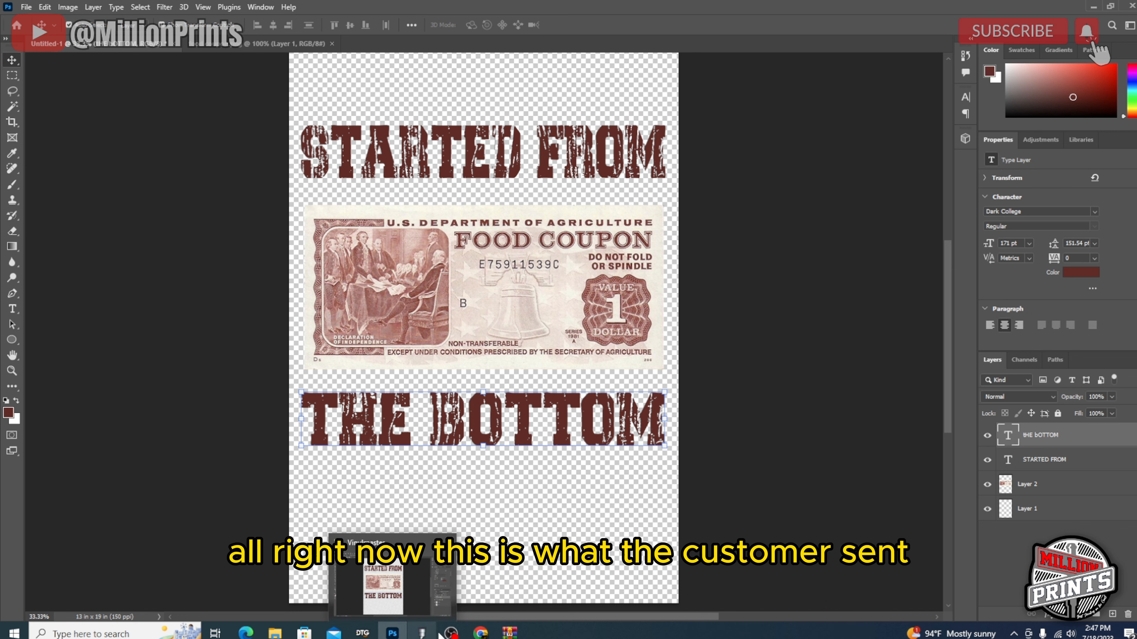
click(422, 633)
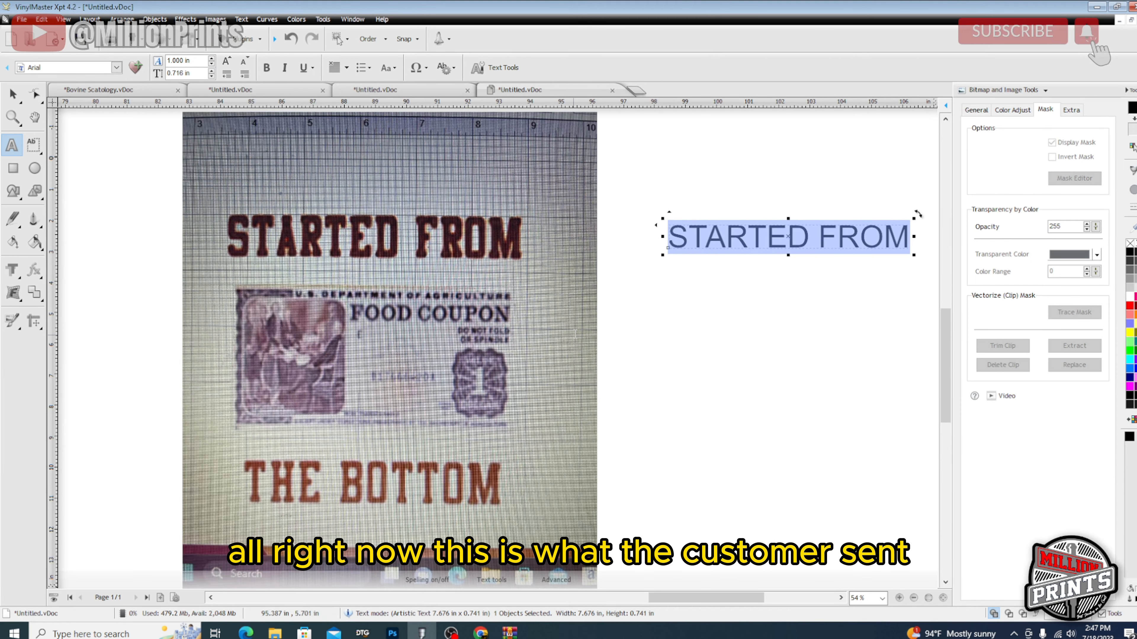
click(393, 633)
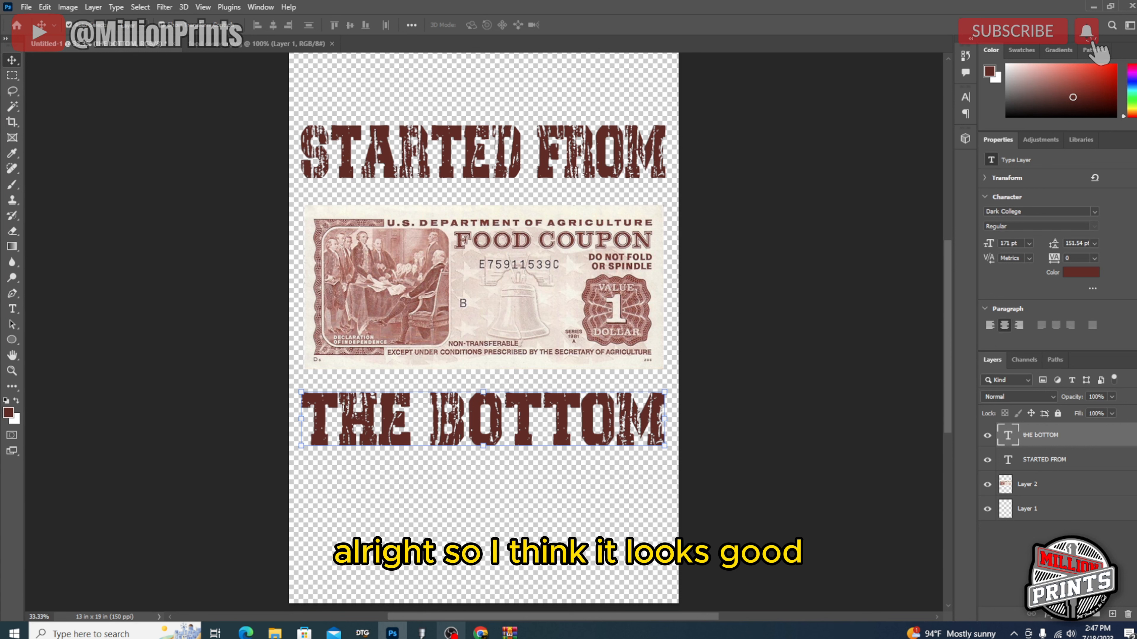
Save a copy of the design in the Downloads folder as a PNG file named Food Coupon dtf.
click(26, 7)
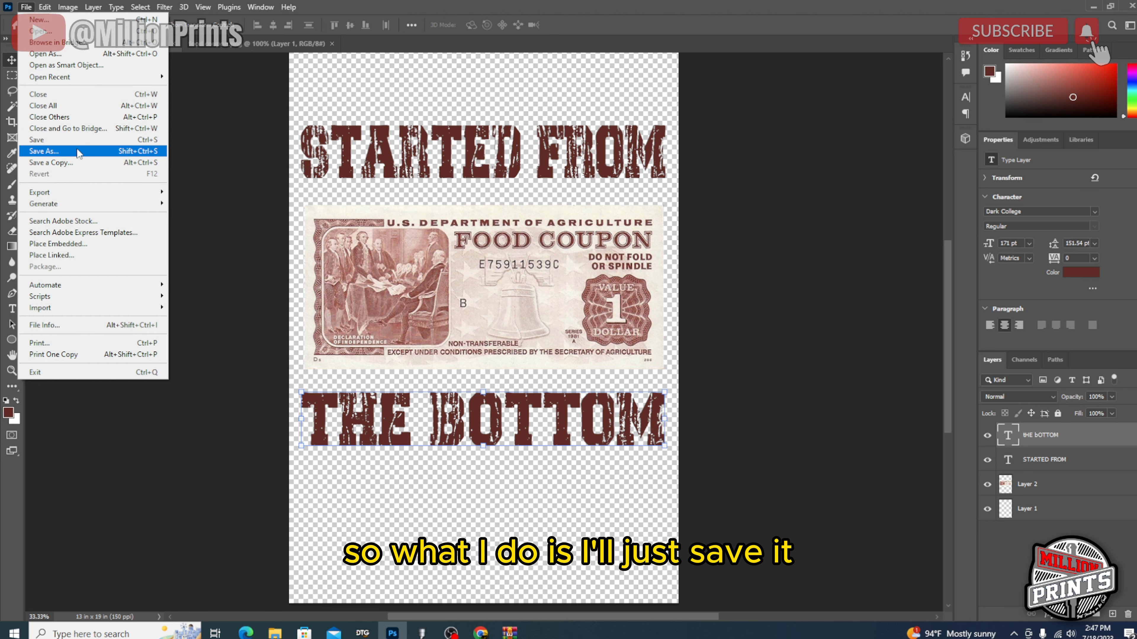
click(72, 162)
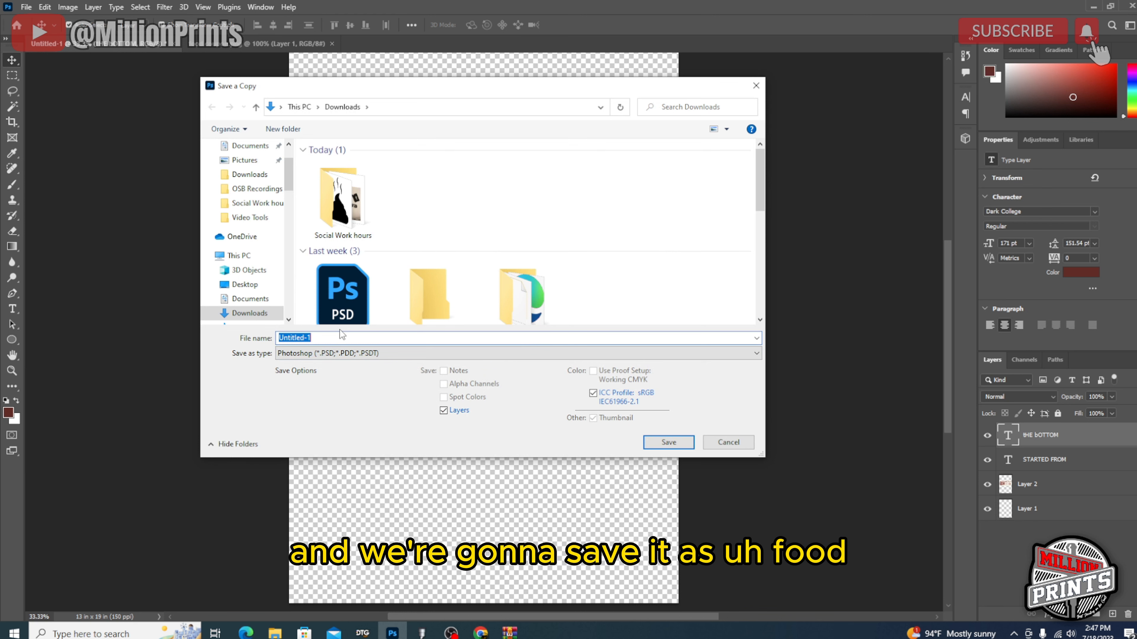
text(Fod)
key(BackSpace)
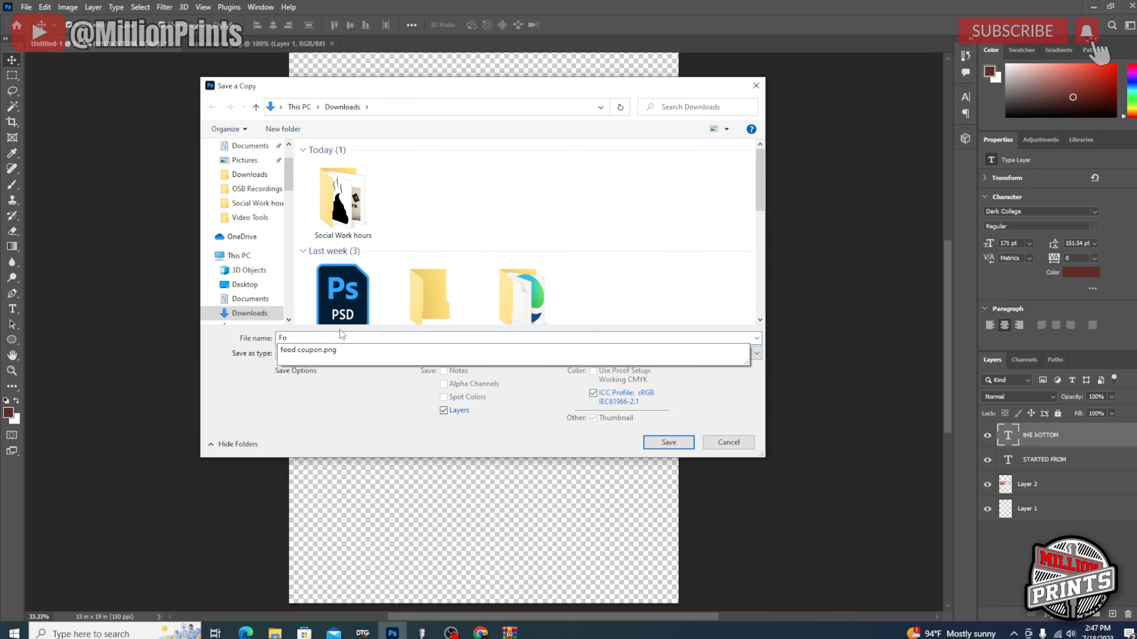
text(od Cou)
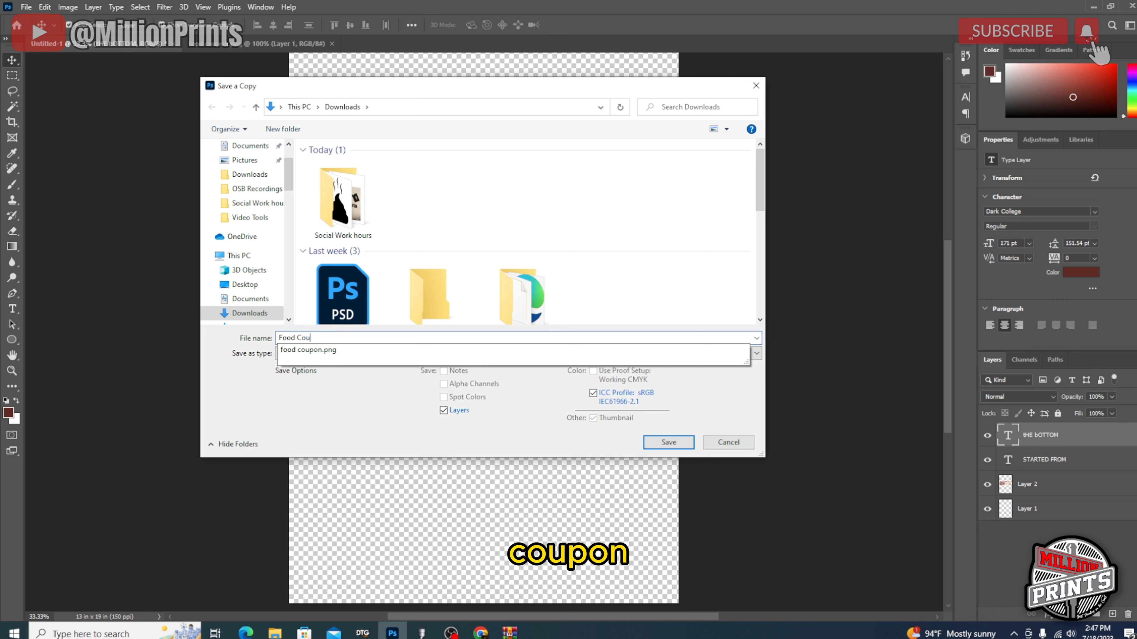
text(n)
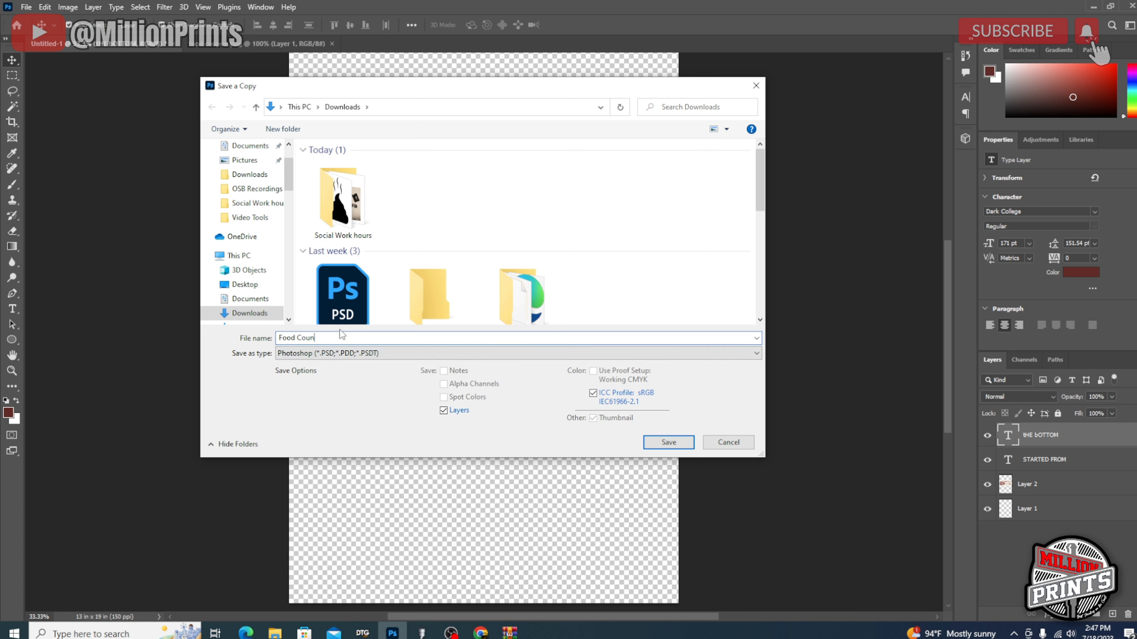
key(BackSpace)
text(po)
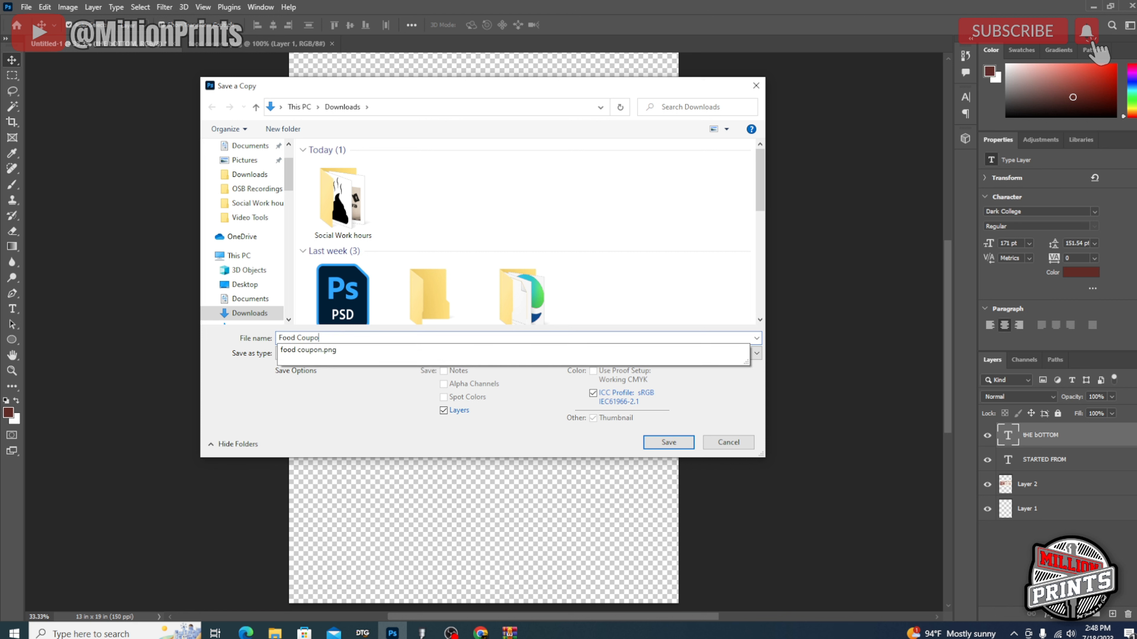
text(n dtf)
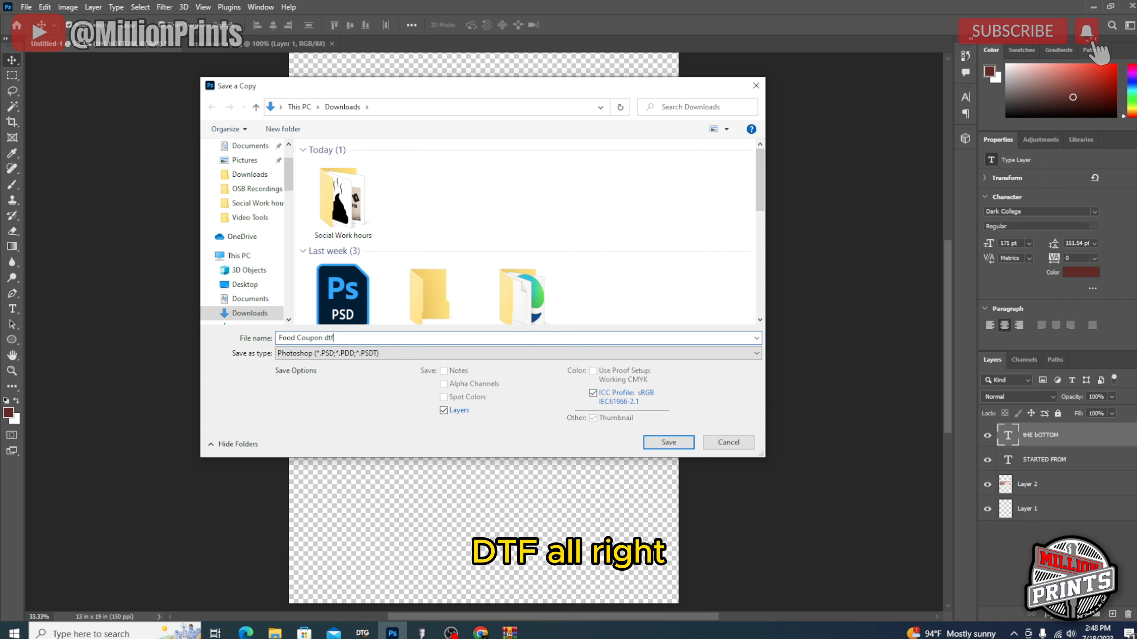
click(287, 354)
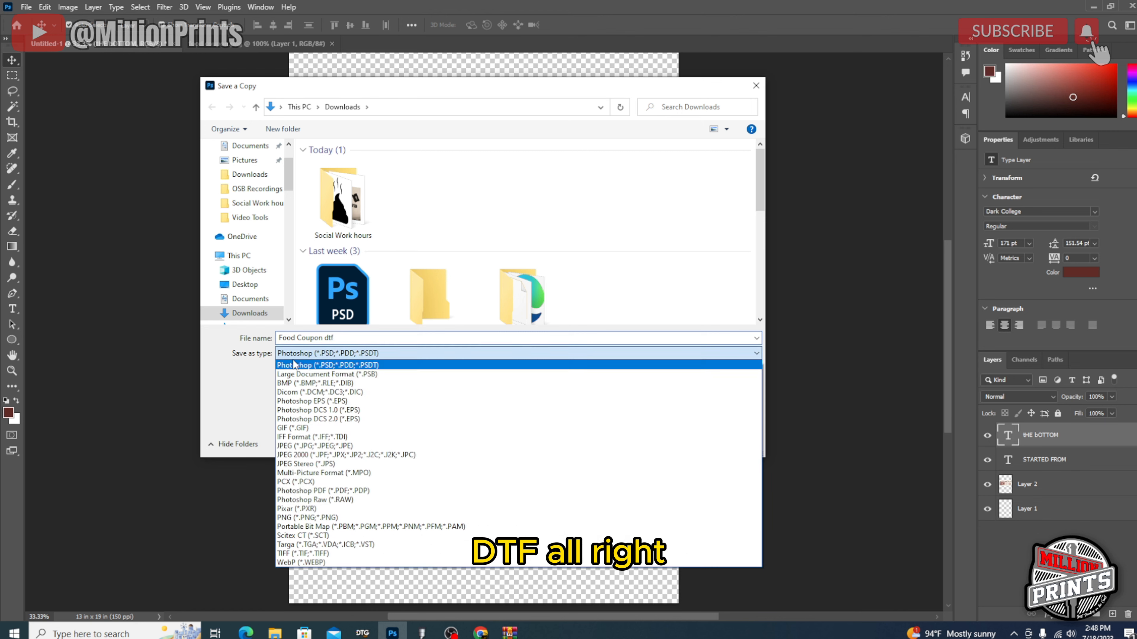
click(300, 518)
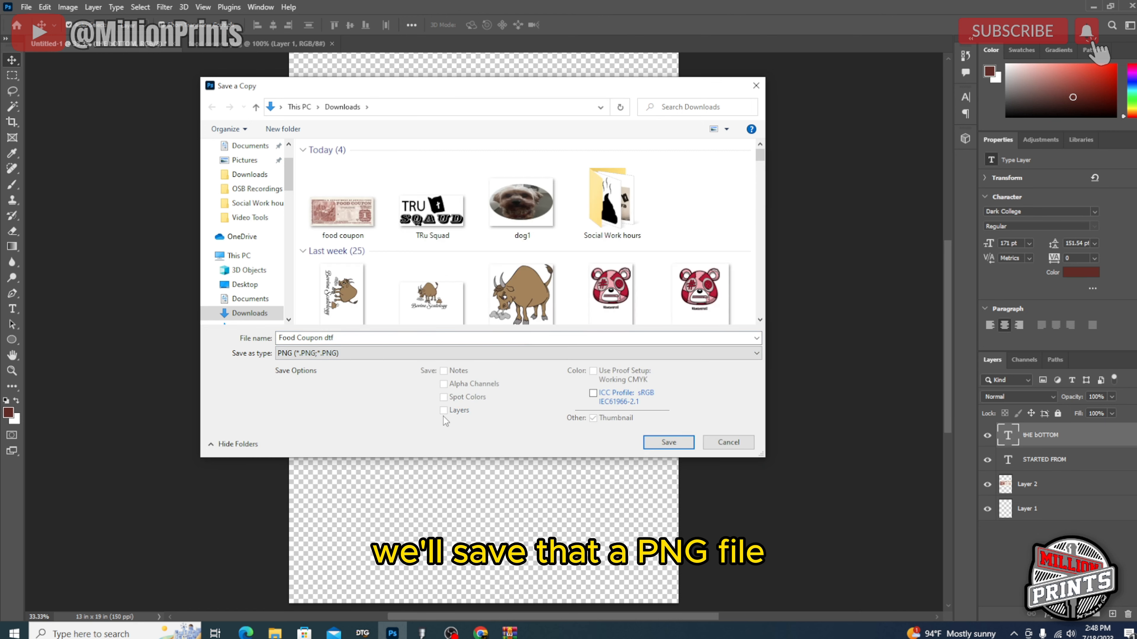
click(651, 449)
click(643, 190)
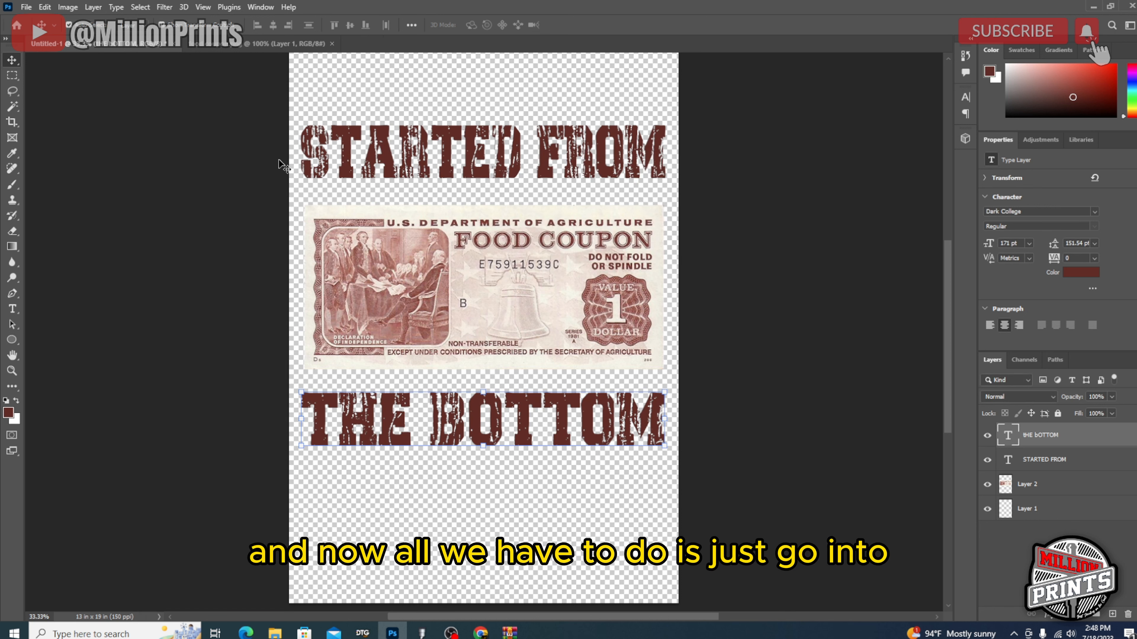
Switch to DTG RIP, open Food Coupon dtf from the Downloads folder and mirror it horizontally for printing.
click(362, 632)
click(17, 21)
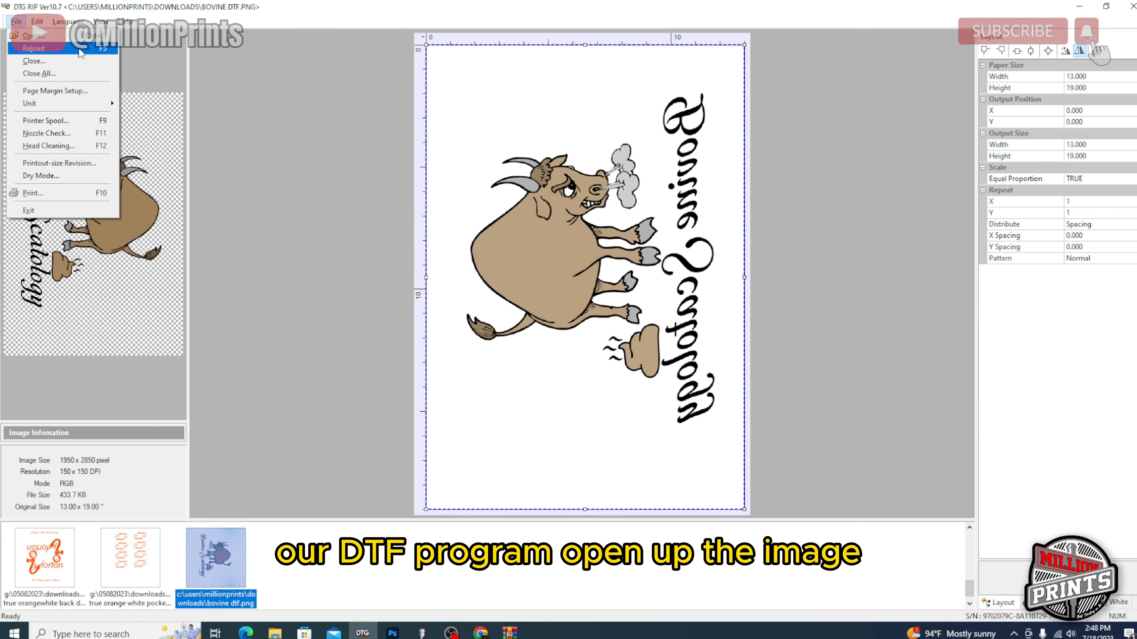
click(36, 33)
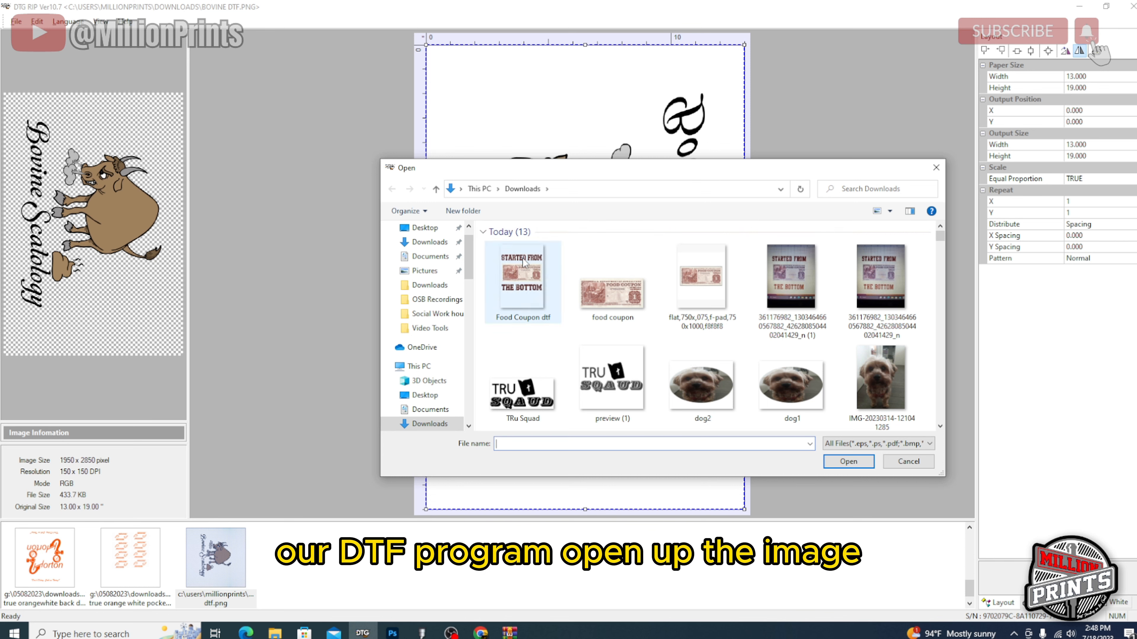
click(524, 264)
click(833, 461)
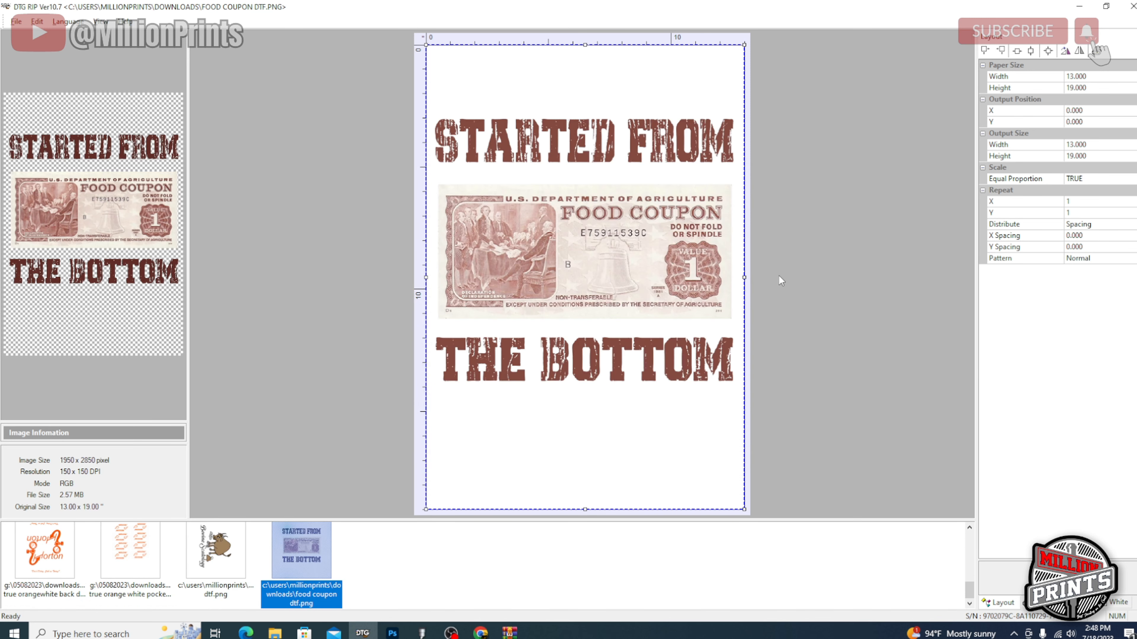
click(1079, 51)
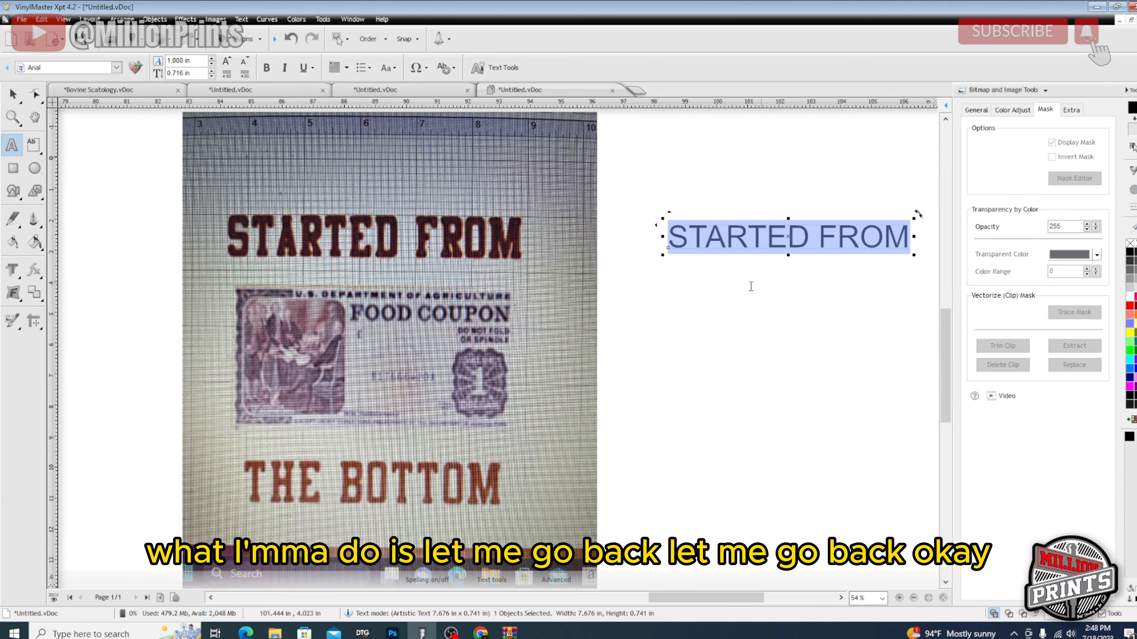
Check the VinylMaster reference, the Photoshop design and the mirrored DTG RIP layout against one another, ending in Photoshop.
scroll(626, 387, down, 3)
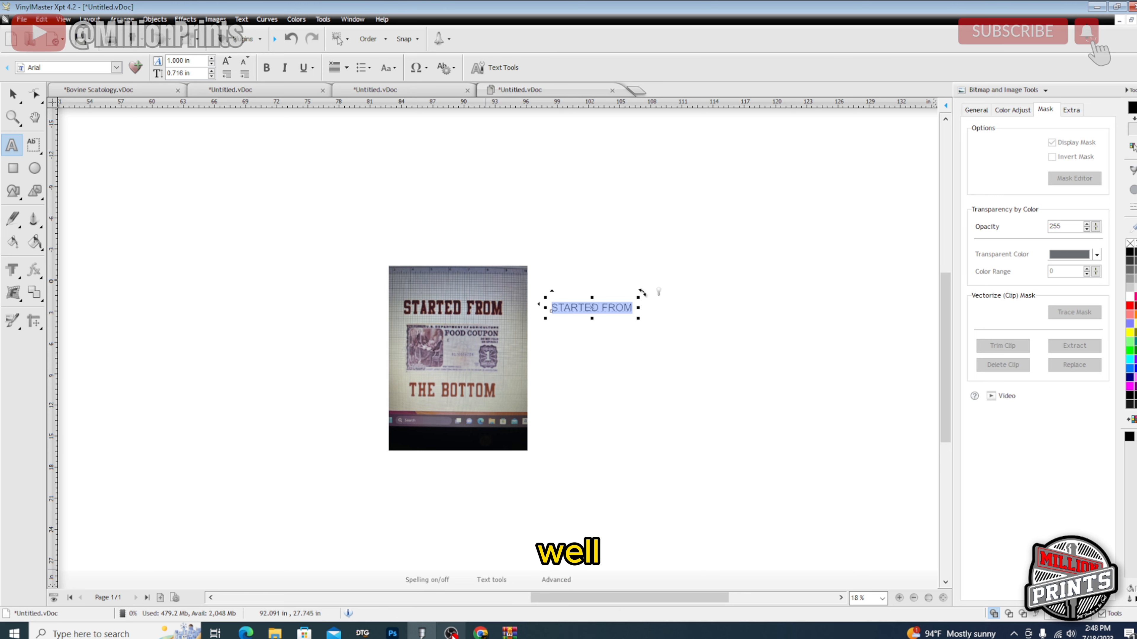
click(395, 634)
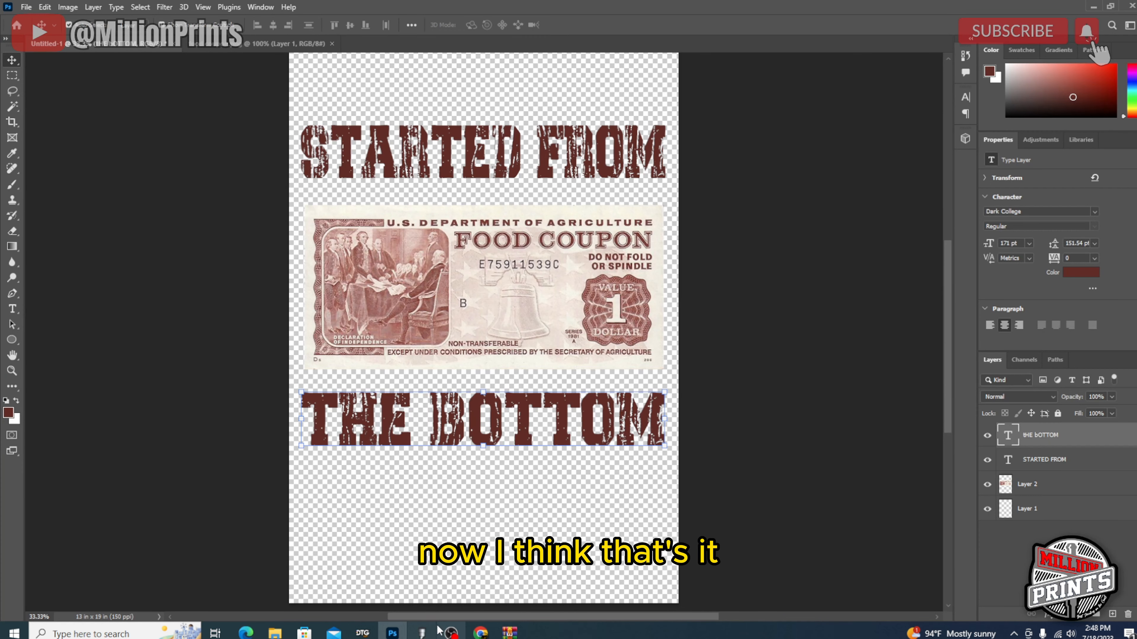
click(370, 631)
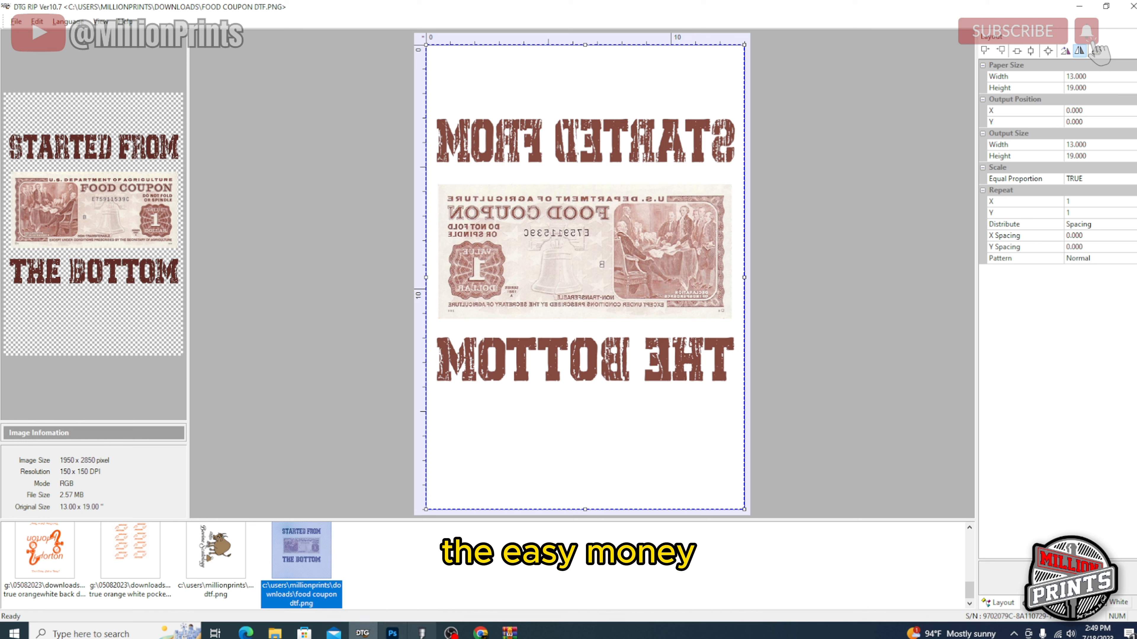
mouse_move(482, 633)
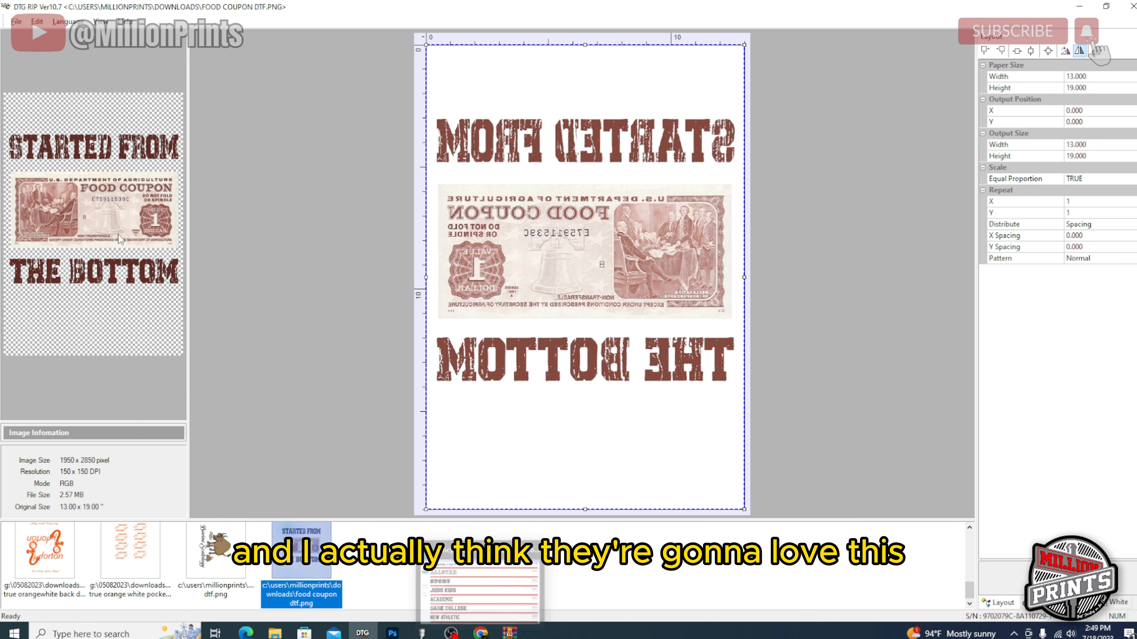
click(392, 633)
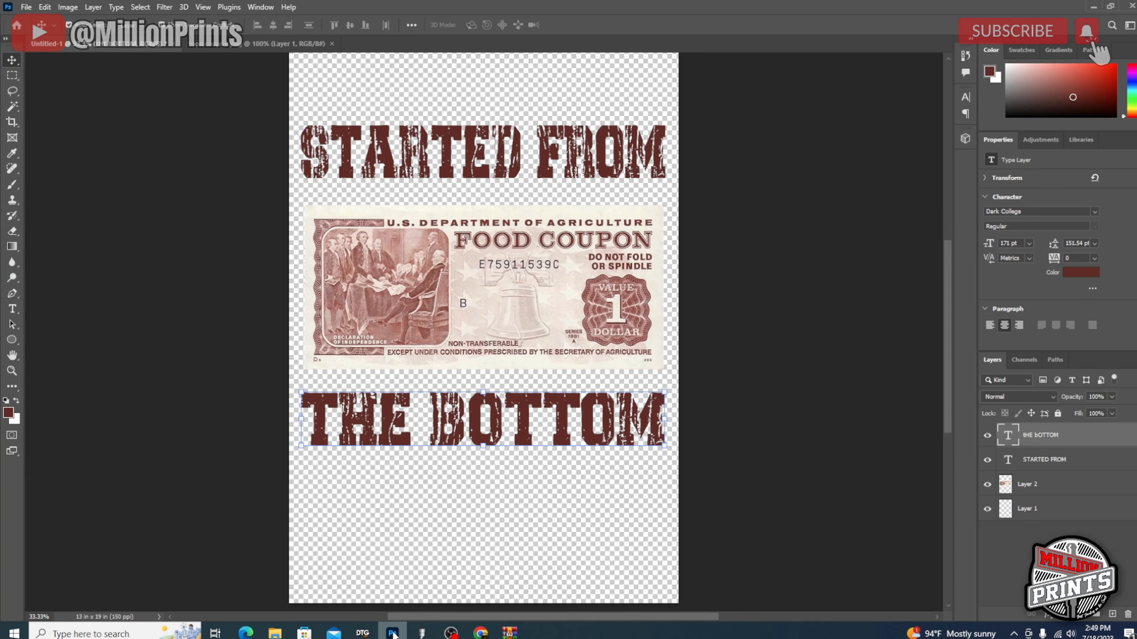